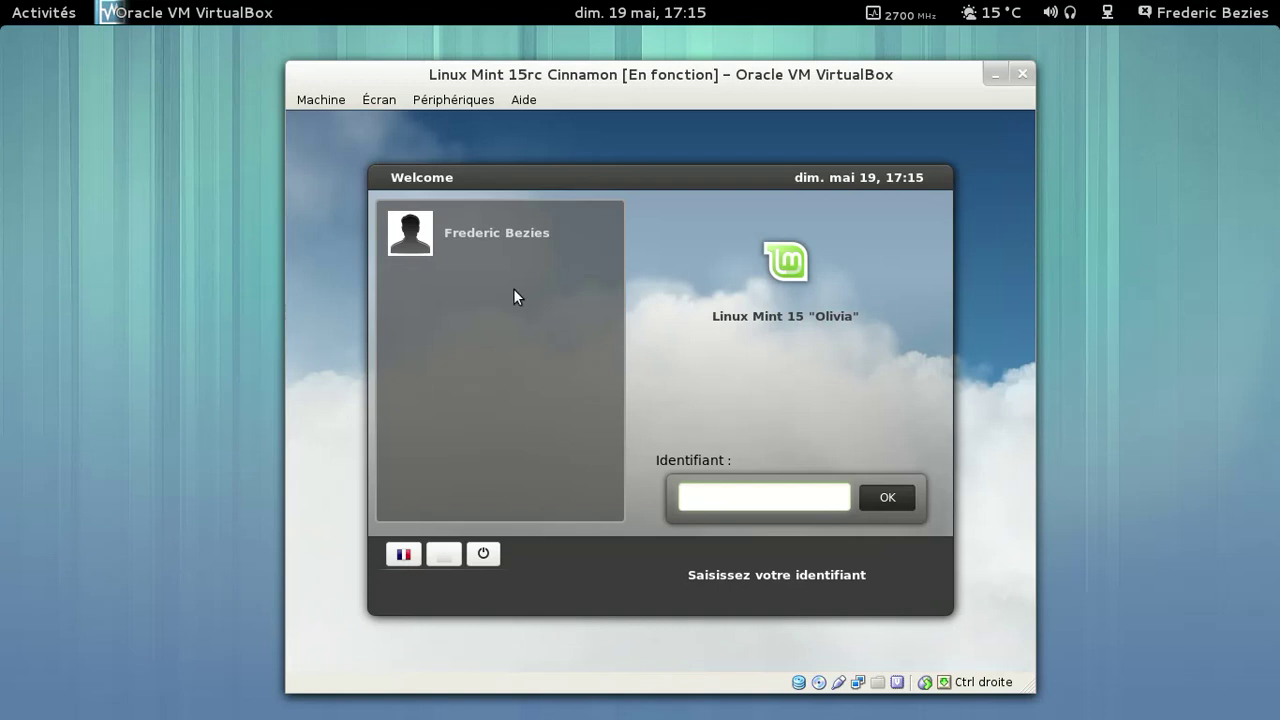
- Select the user account on the Linux Mint login screen
click(488, 243)
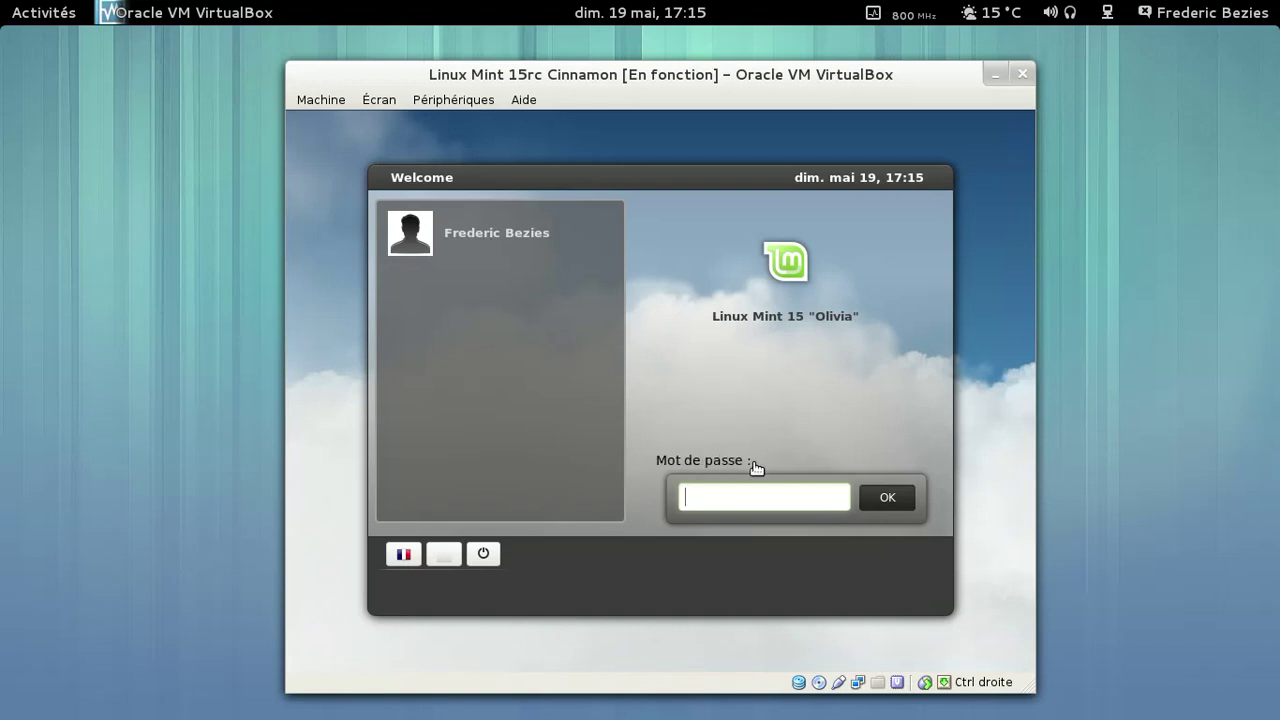
- Log in with the account password and switch the virtual machine to full screen
text(•••••••••)
key(Return)
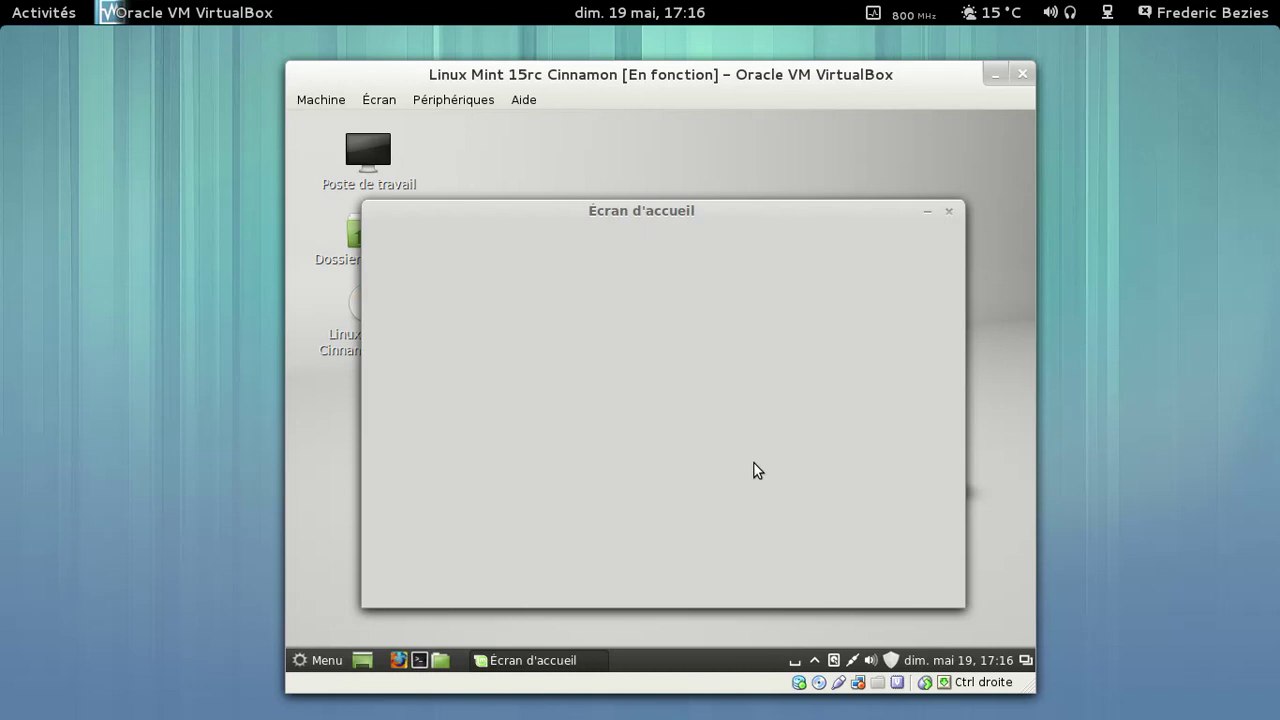
key(Control_R+f)
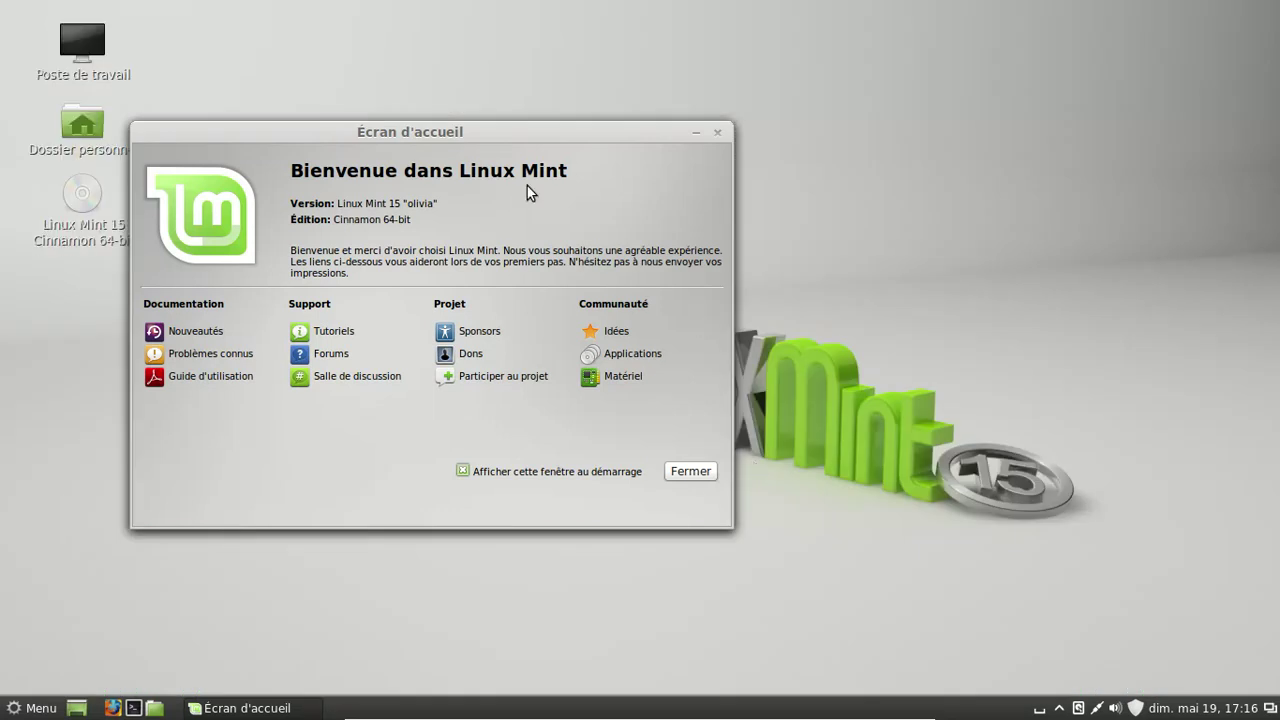
- Move the Écran d'accueil welcome window aside, close it, and bring up the applications menu
drag(480, 133, 676, 140)
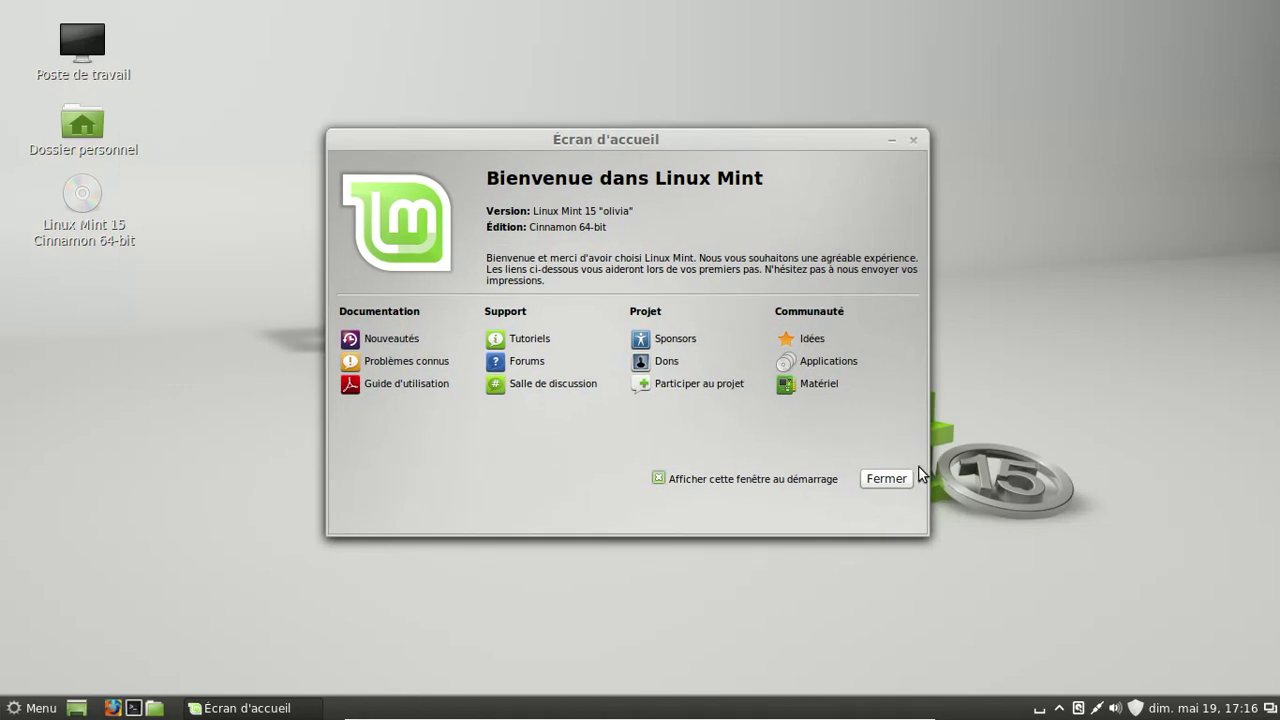
click(887, 480)
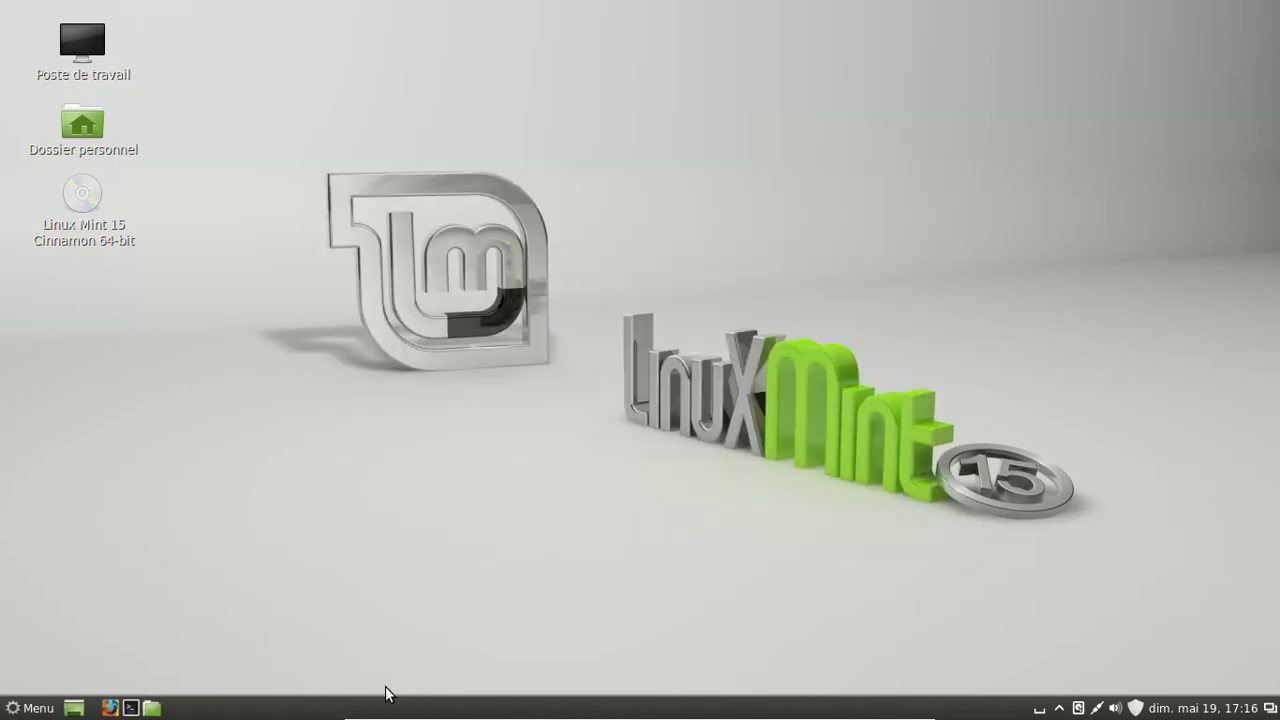
click(38, 708)
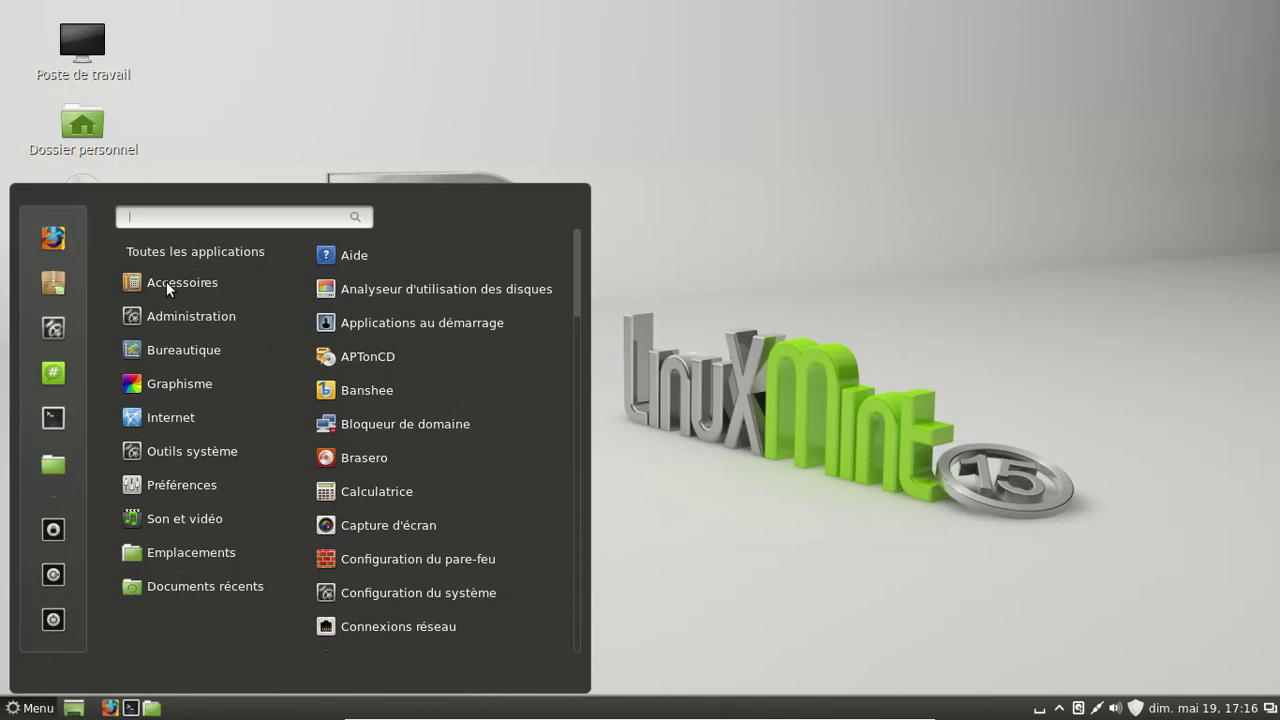
mouse_move(212, 284)
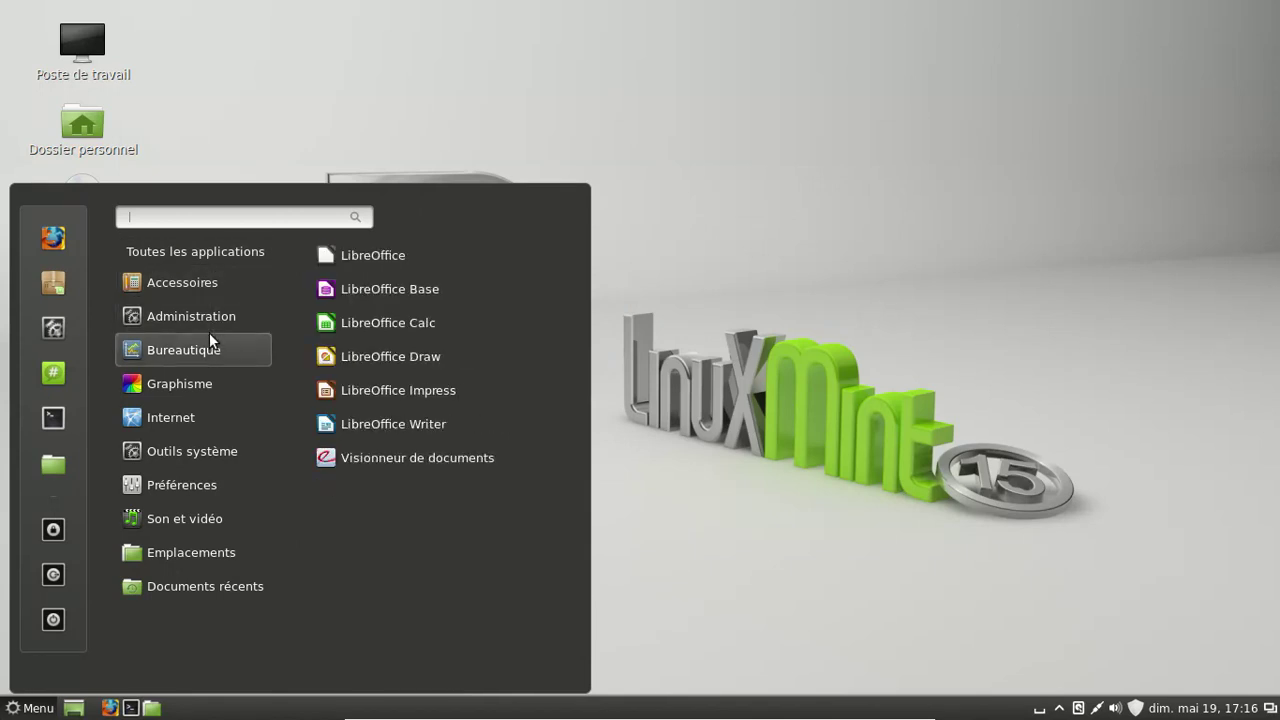
mouse_move(212, 318)
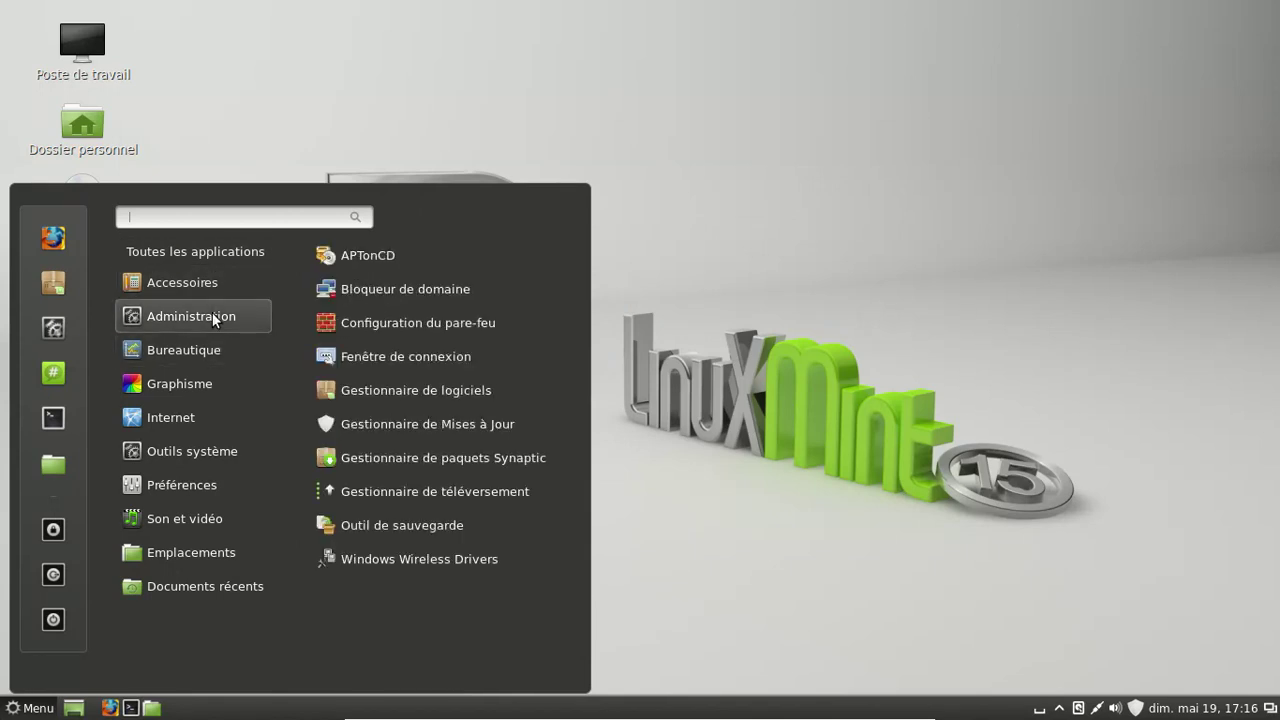
mouse_move(205, 345)
mouse_move(200, 379)
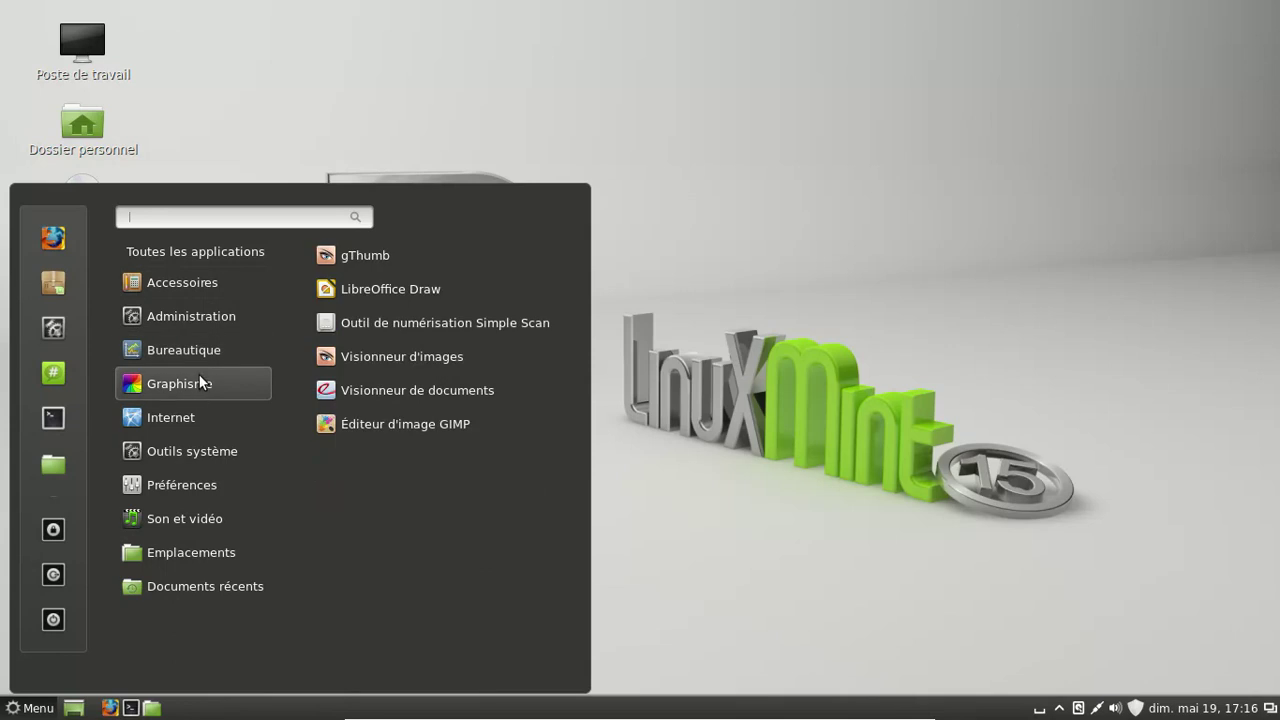
mouse_move(199, 419)
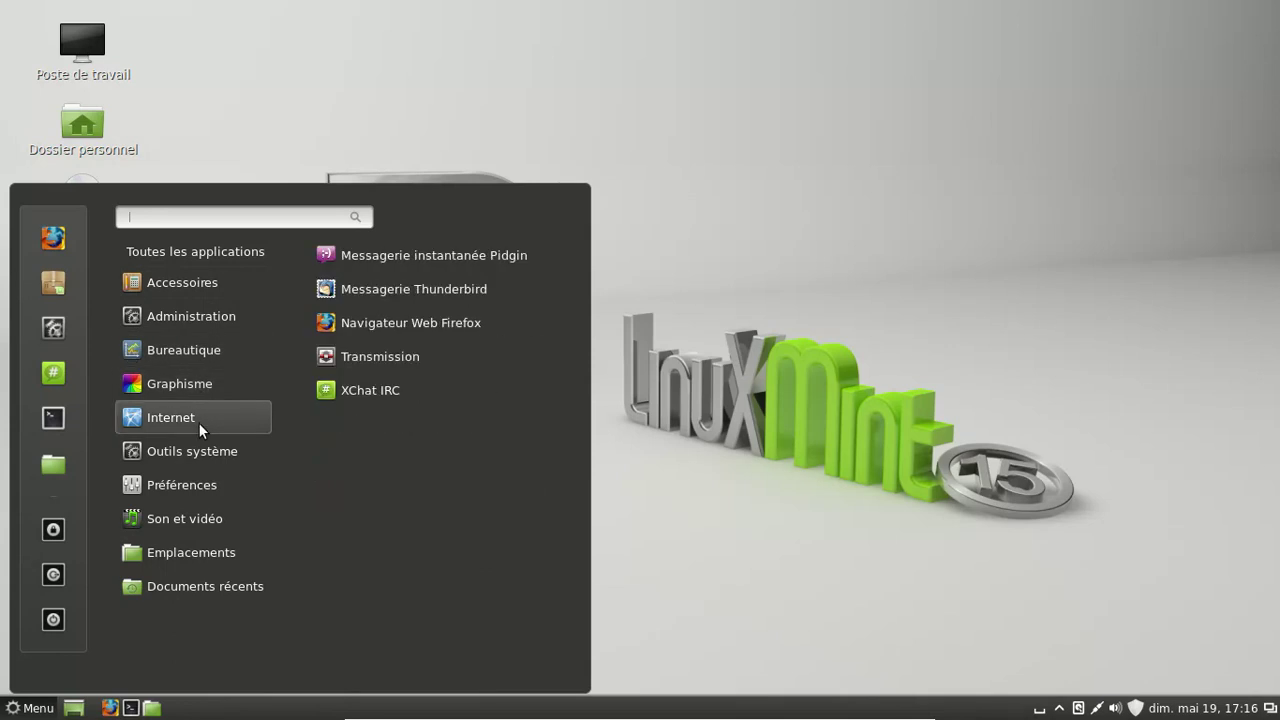
mouse_move(201, 489)
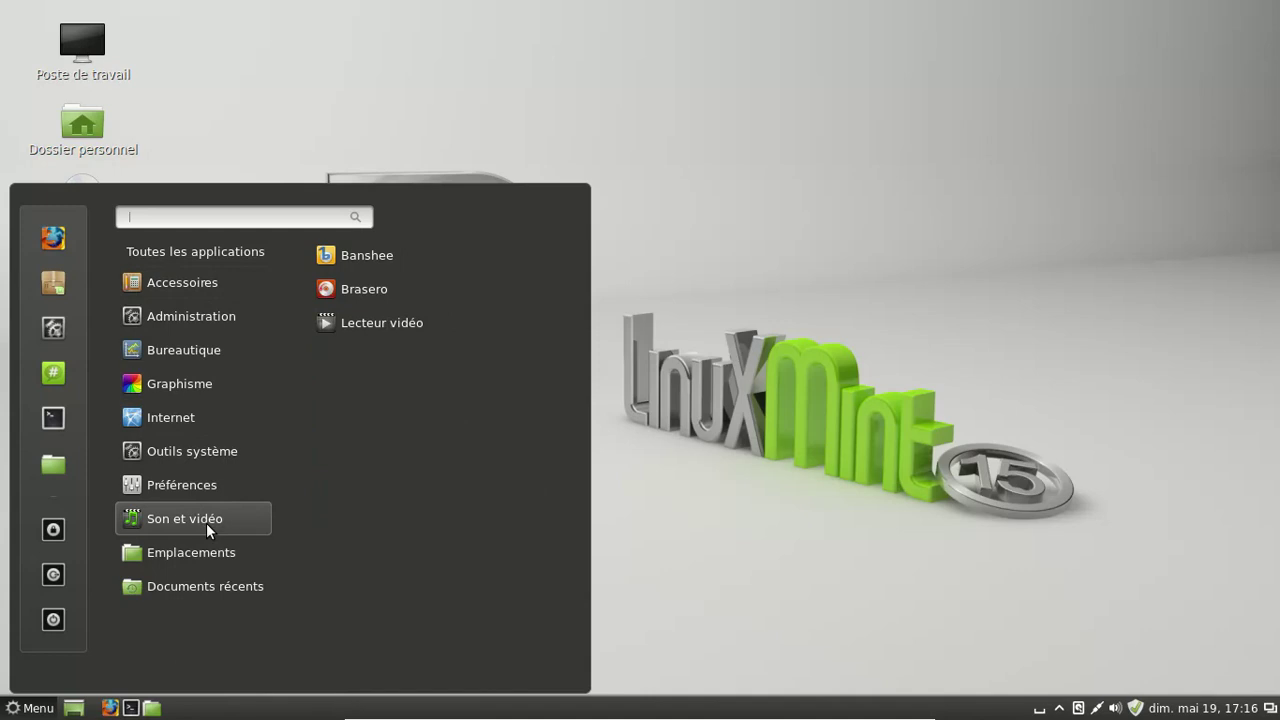
mouse_move(207, 554)
mouse_move(207, 578)
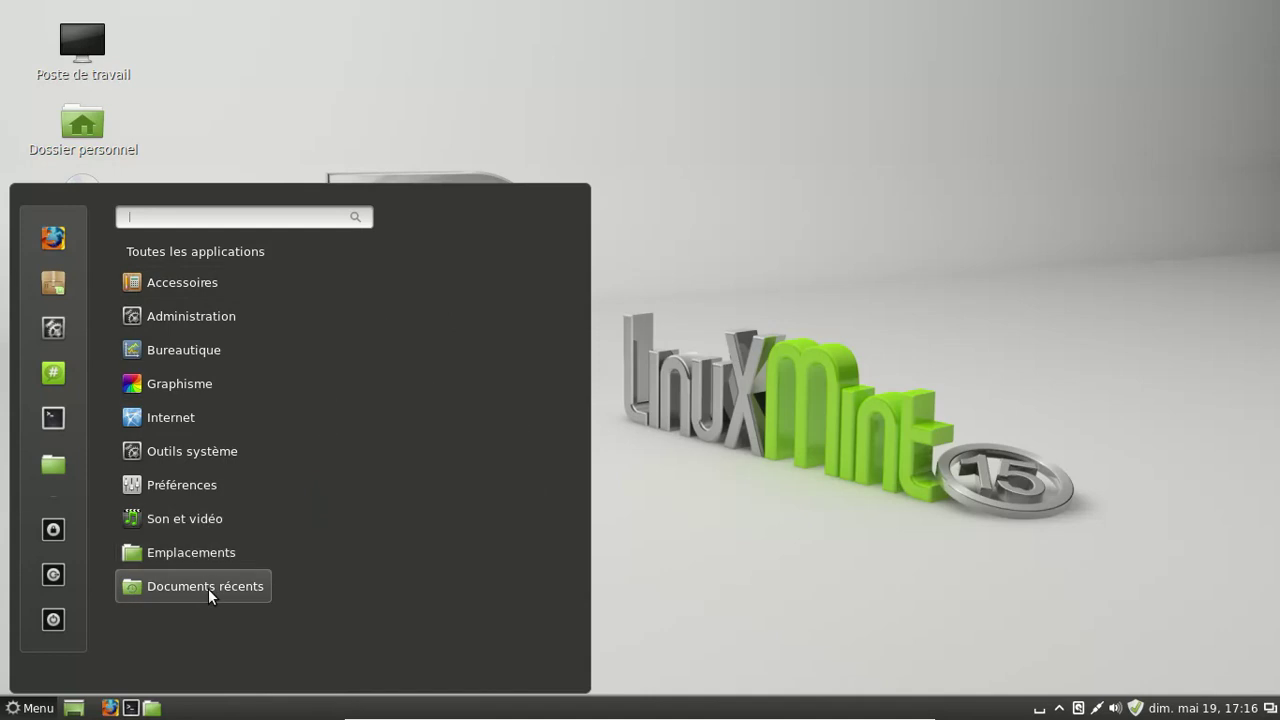
click(725, 554)
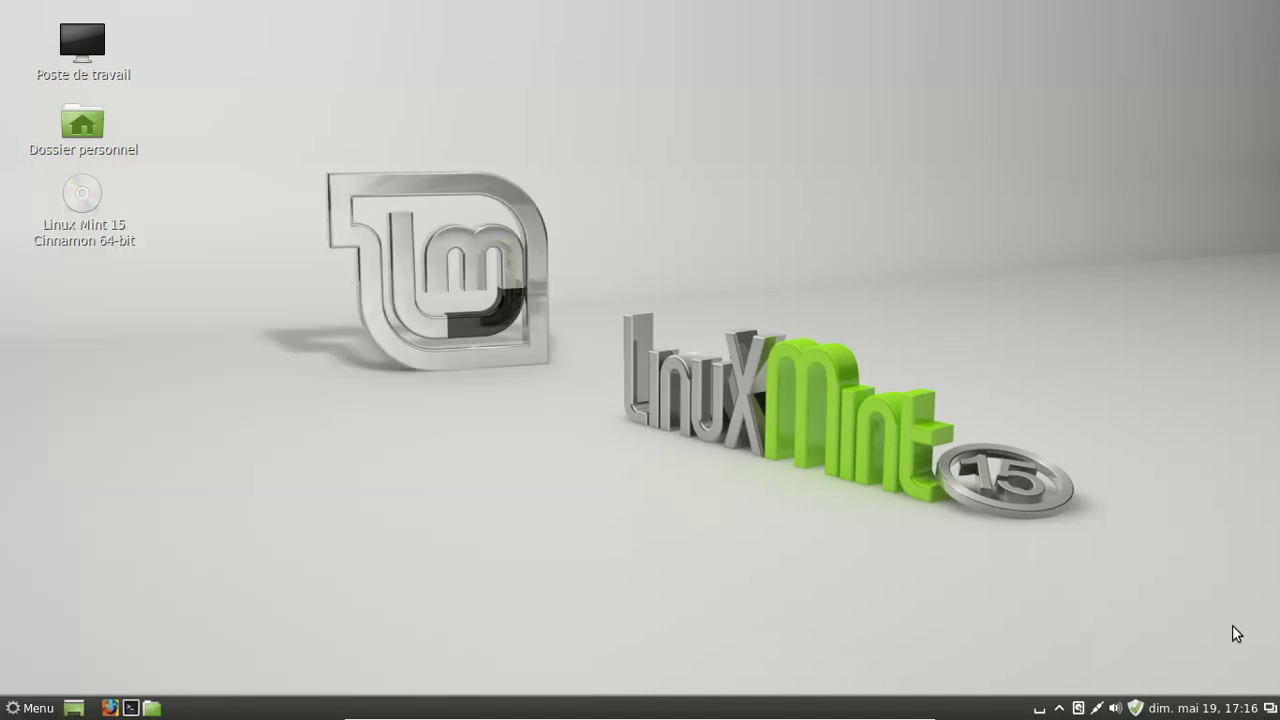
- Check the month calendar from the clock, then launch Configuration du système from Outils système
click(1199, 710)
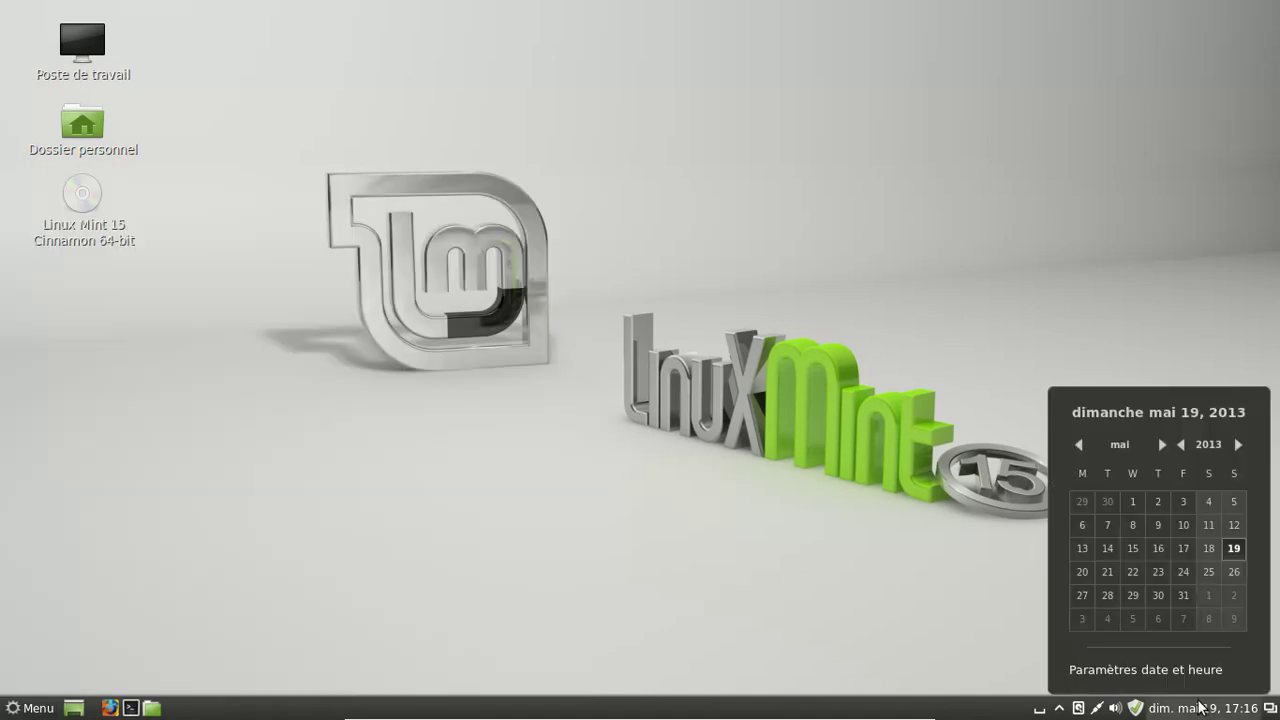
click(936, 647)
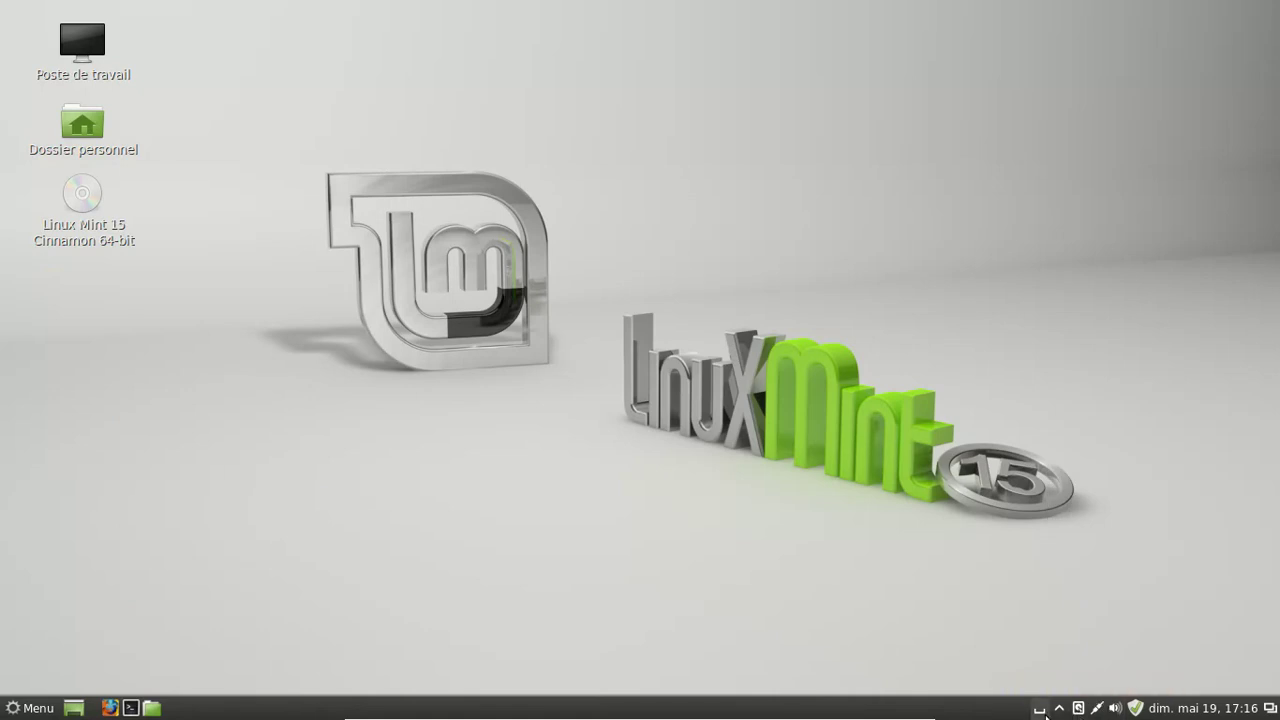
click(3, 712)
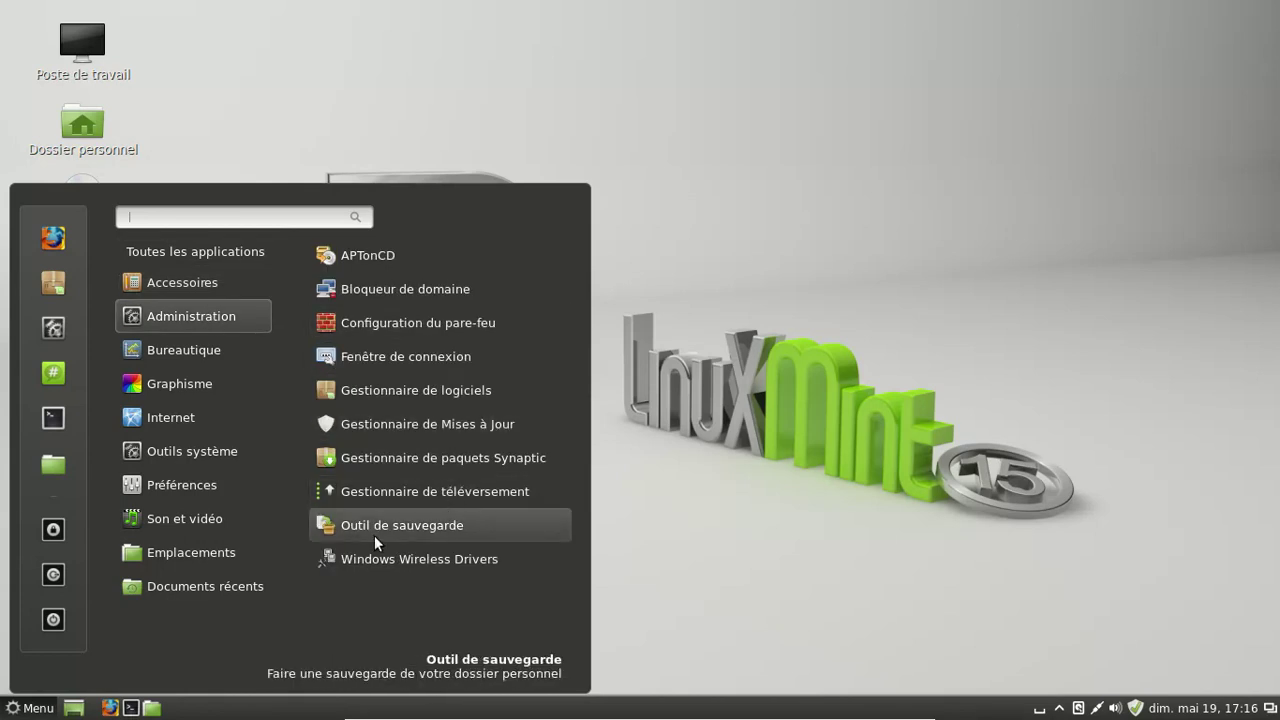
mouse_move(185, 461)
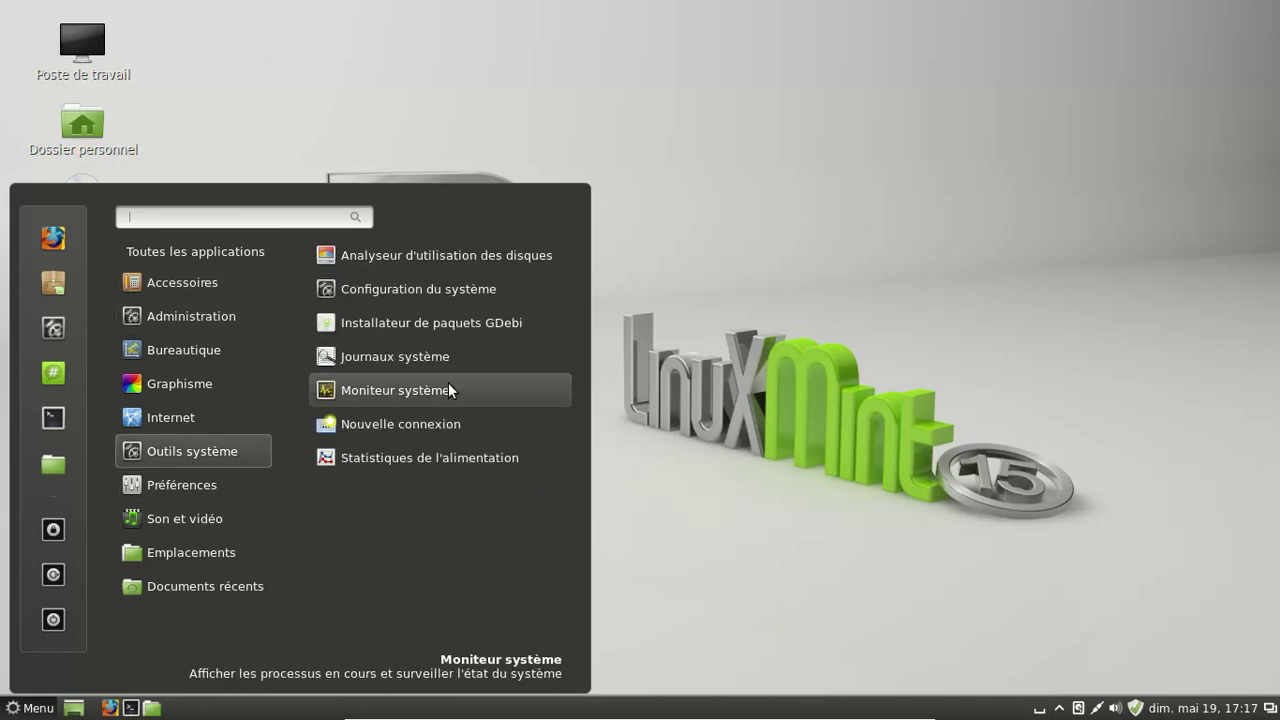
click(459, 289)
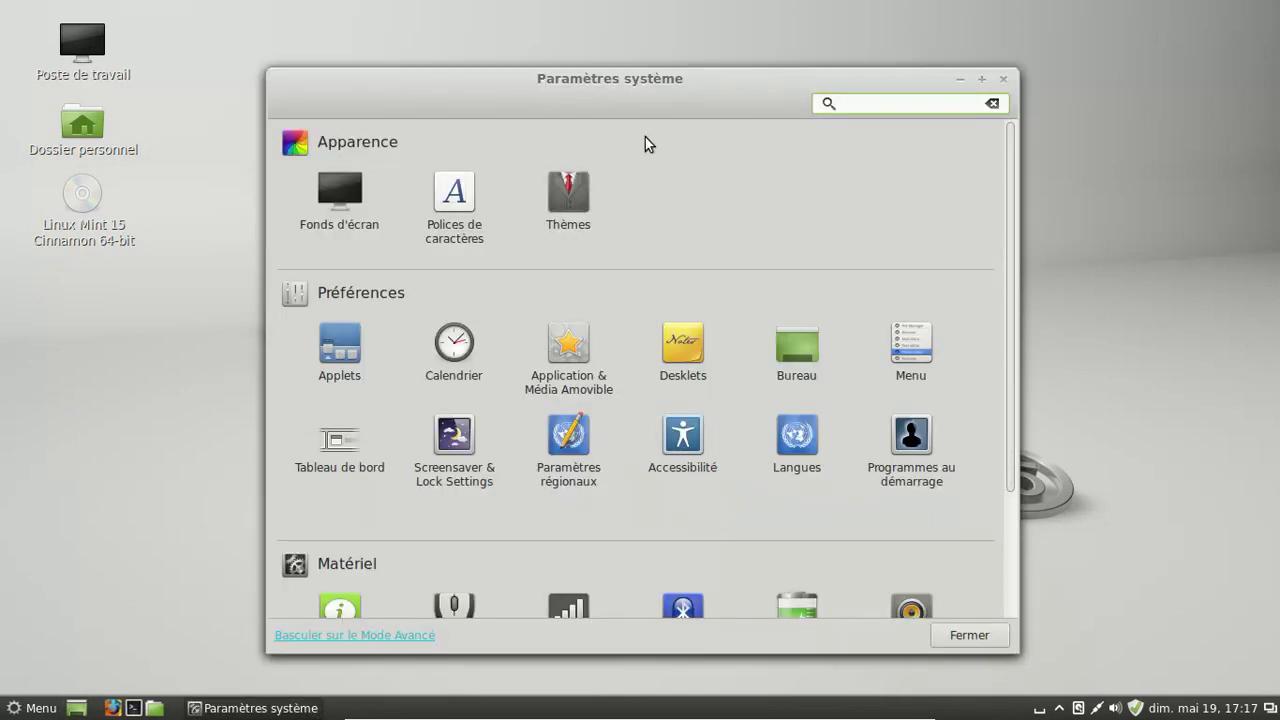
- Move the Paramètres système window higher, scroll its list, and go to Desklets
drag(638, 89, 628, 51)
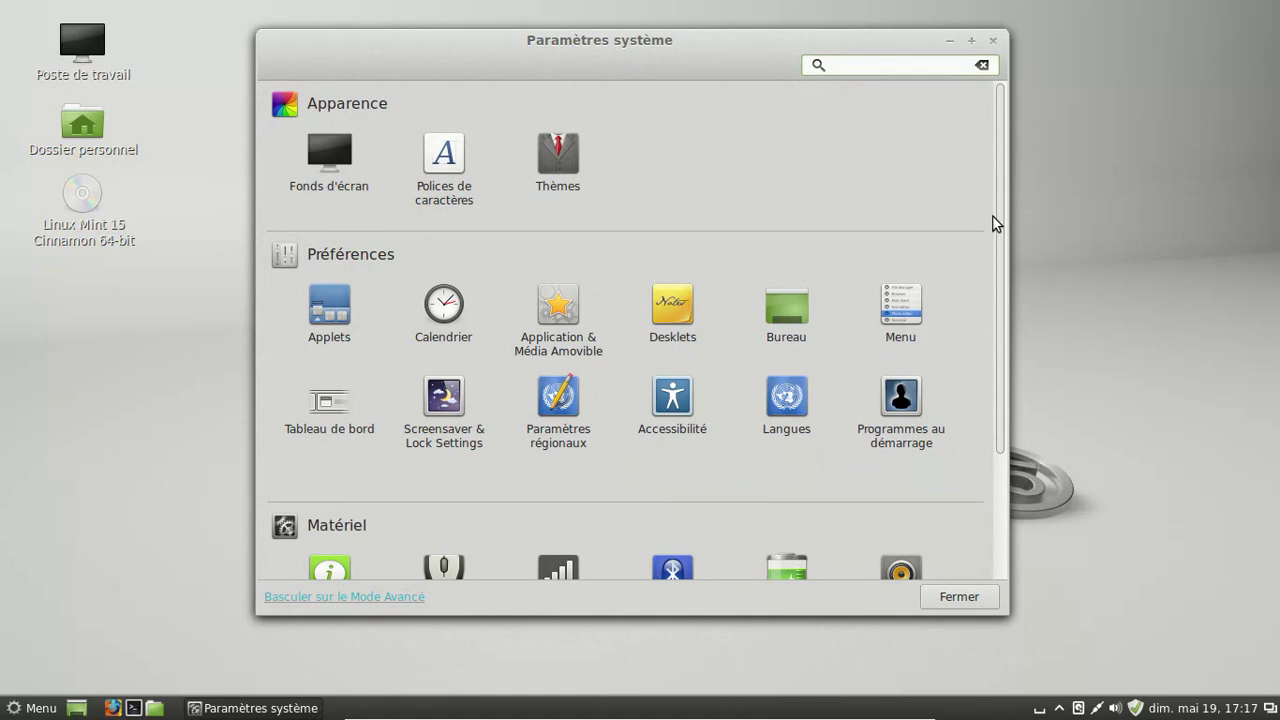
drag(1000, 211, 1038, 470)
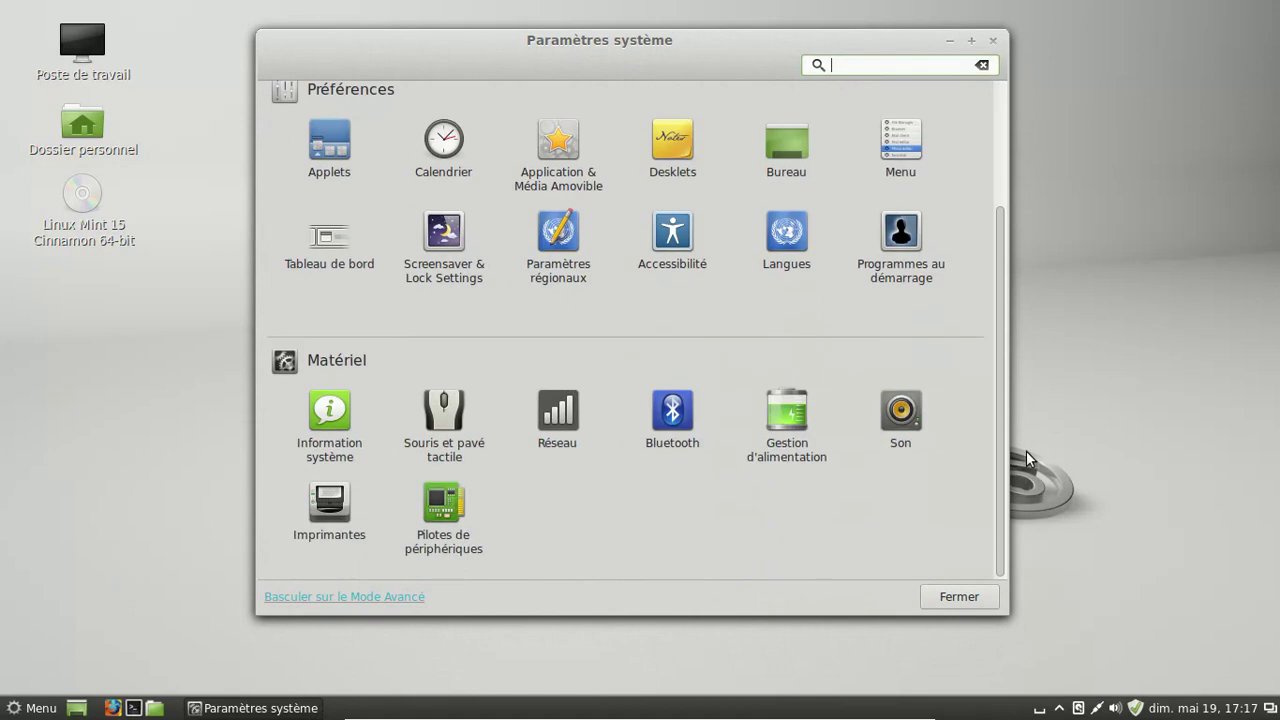
drag(998, 368, 980, 217)
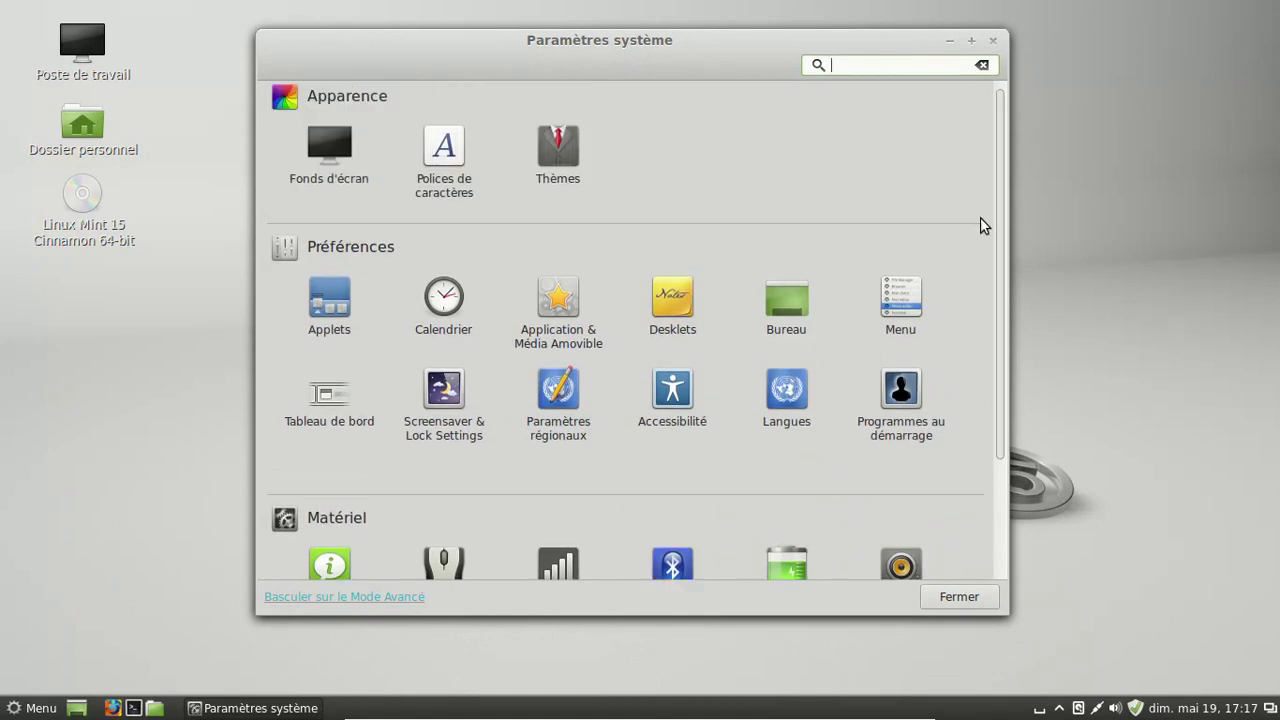
click(688, 311)
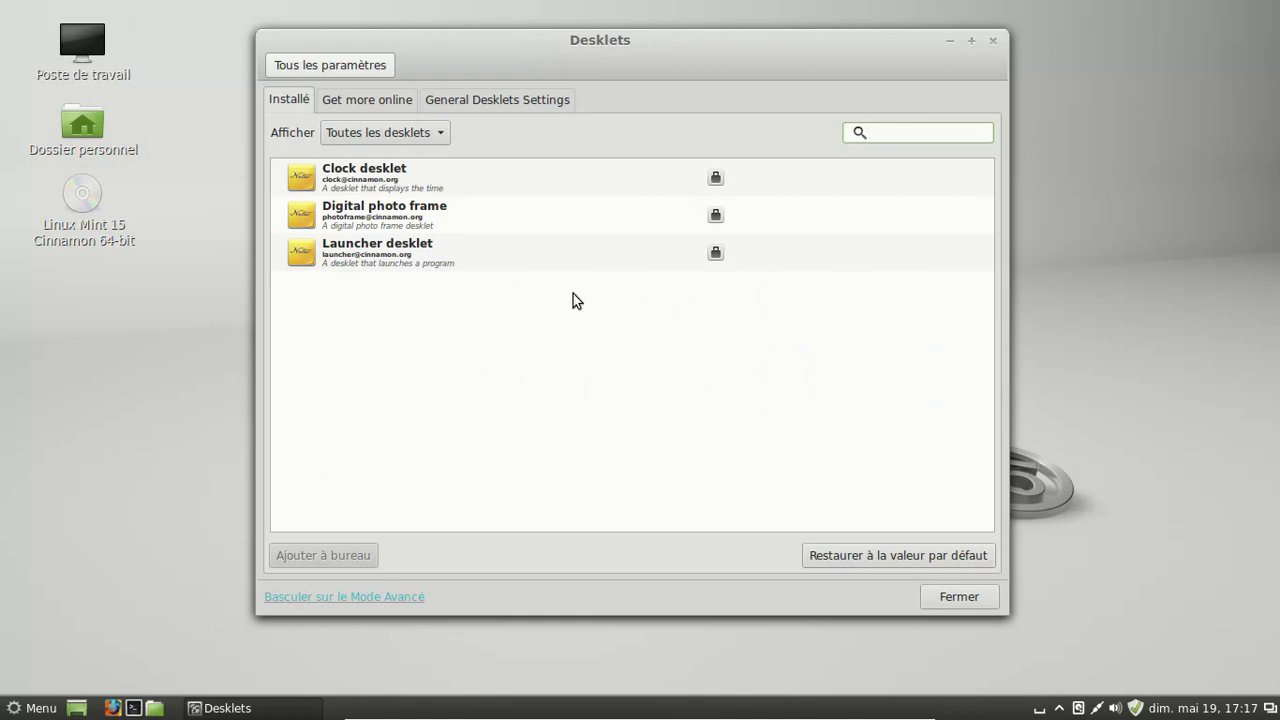
- Install the xkcd comics viewer desklet from the online desklets list
click(366, 100)
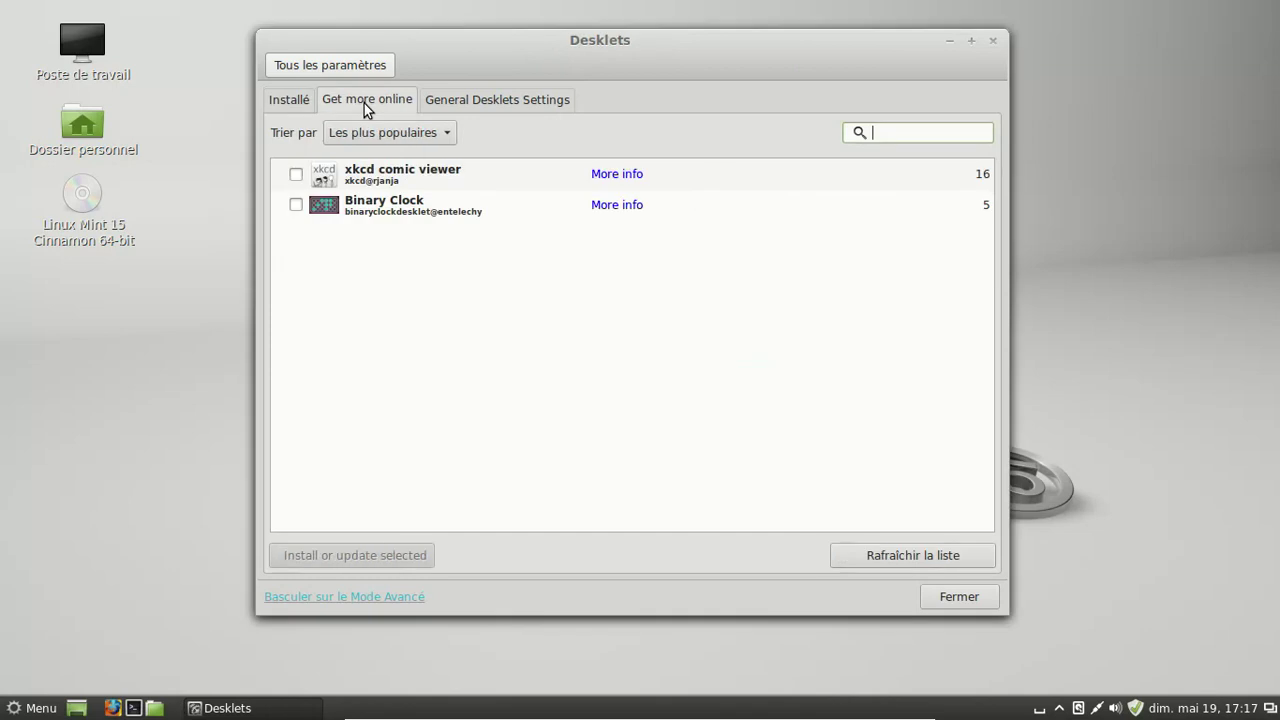
click(296, 174)
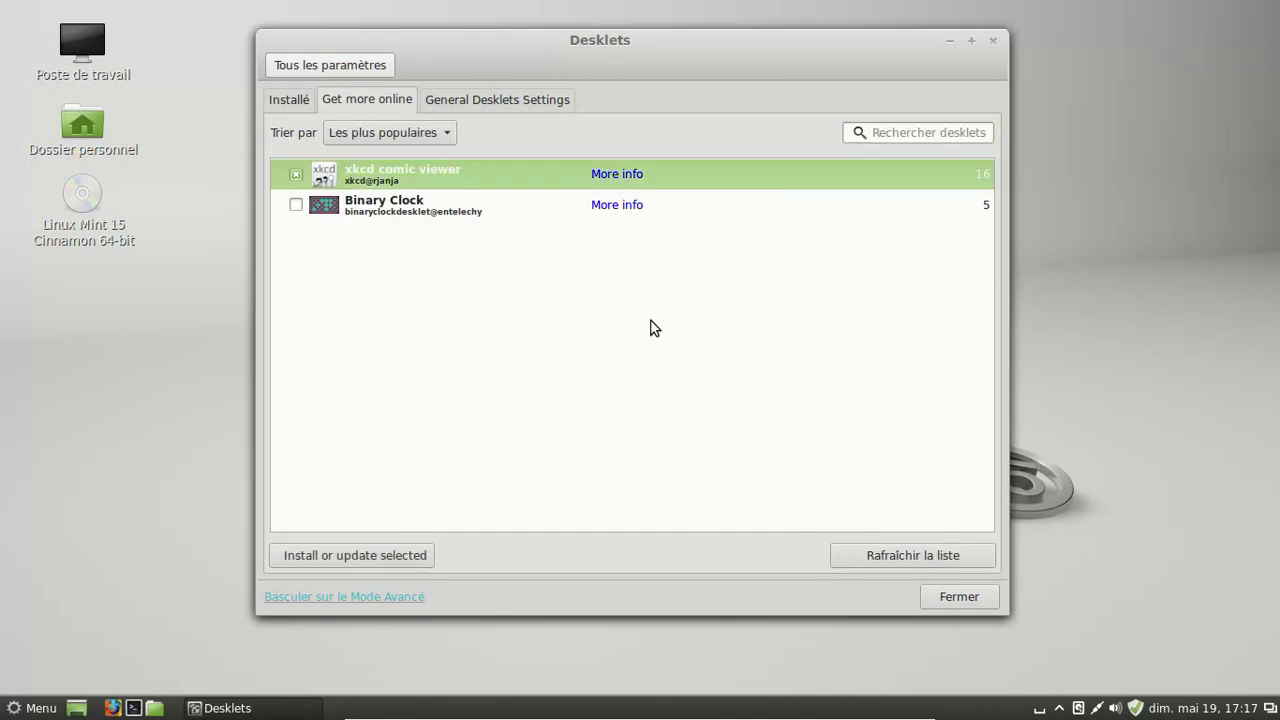
click(360, 557)
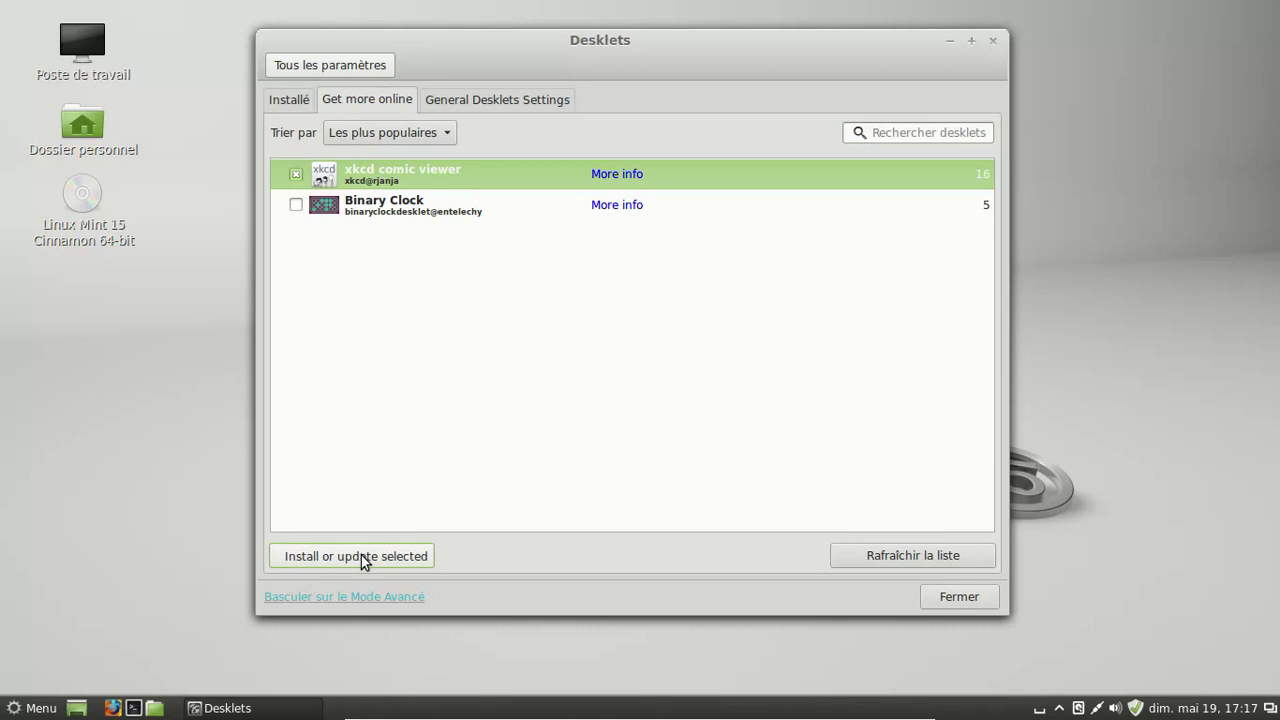
- Select the xkcd comics viewer among installed desklets, then return to all settings
click(493, 99)
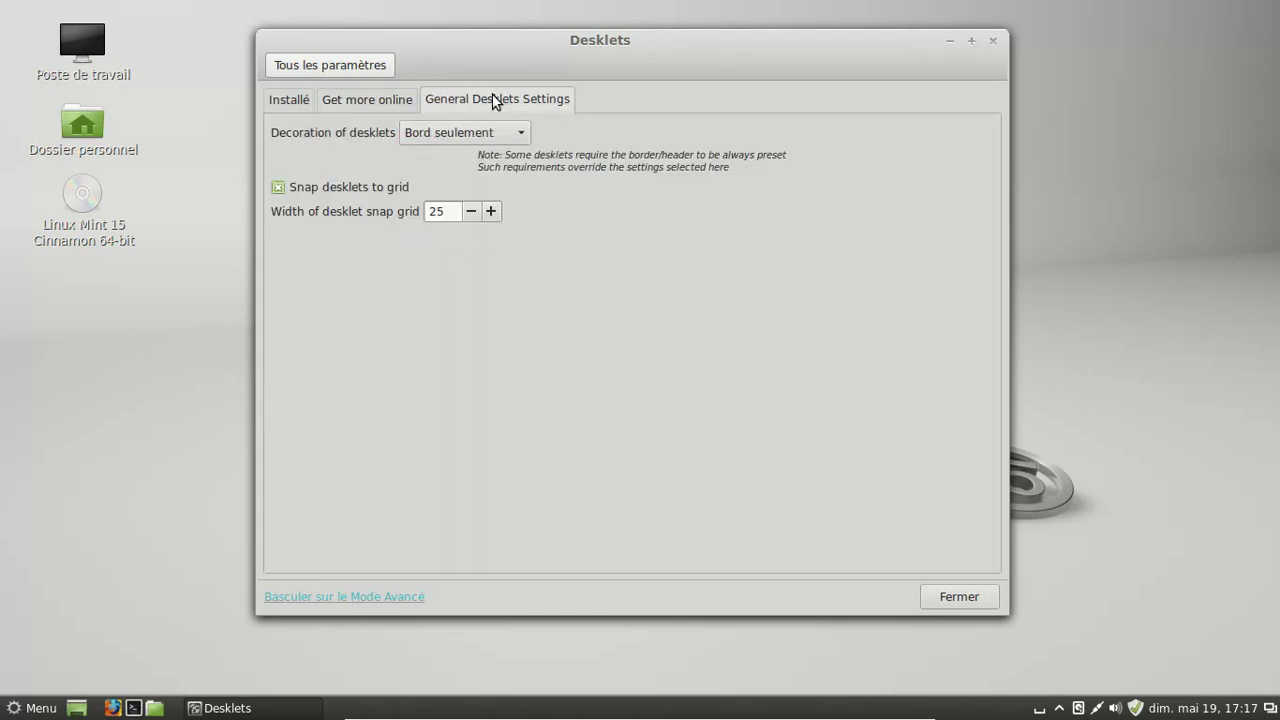
click(371, 100)
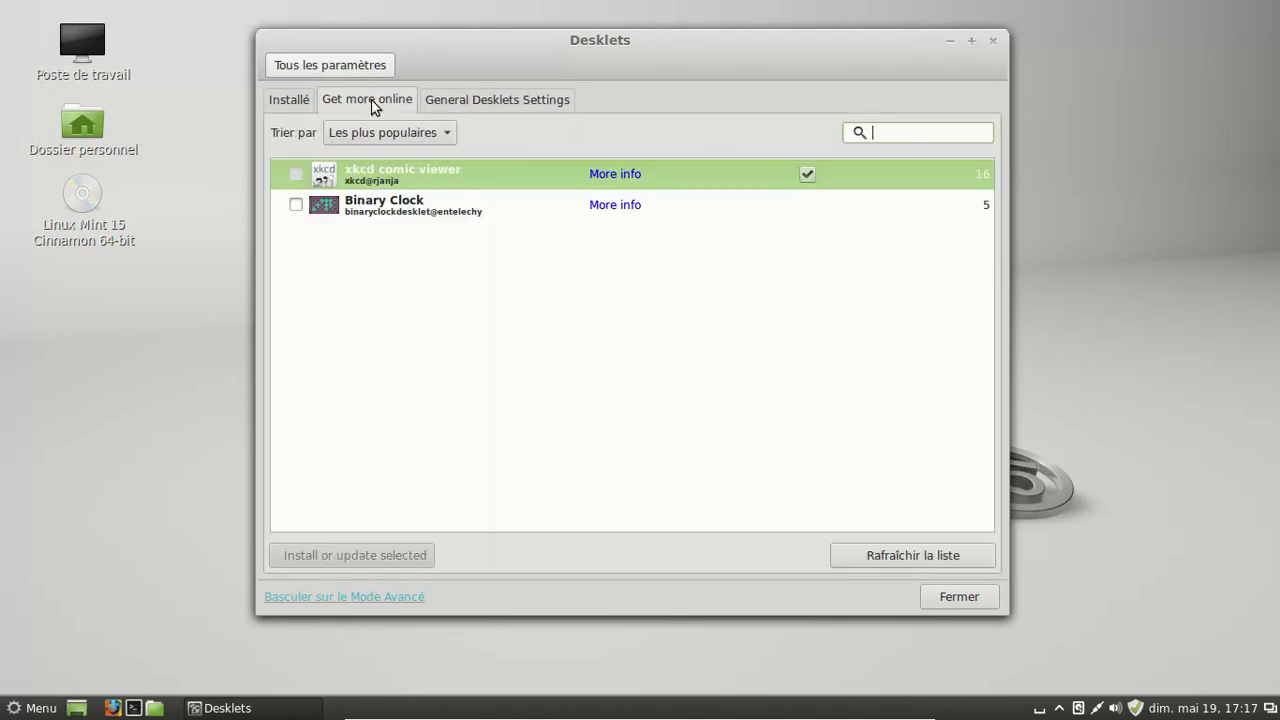
click(302, 102)
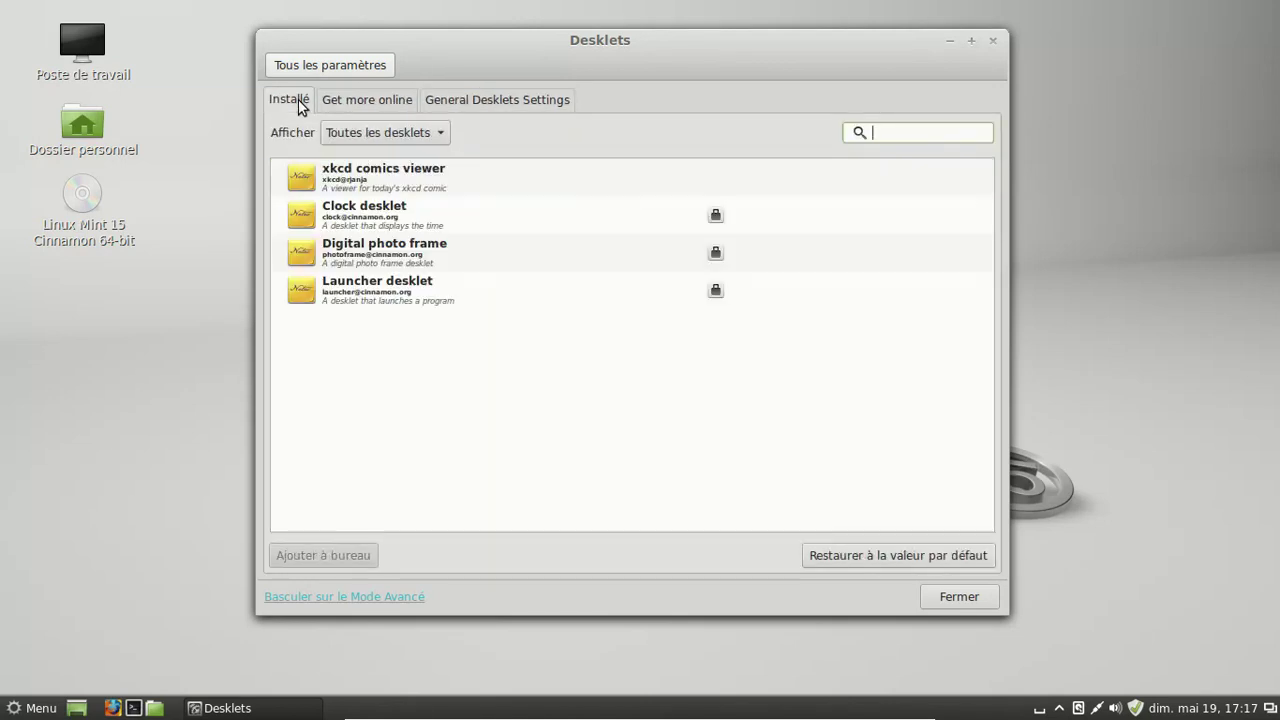
click(396, 175)
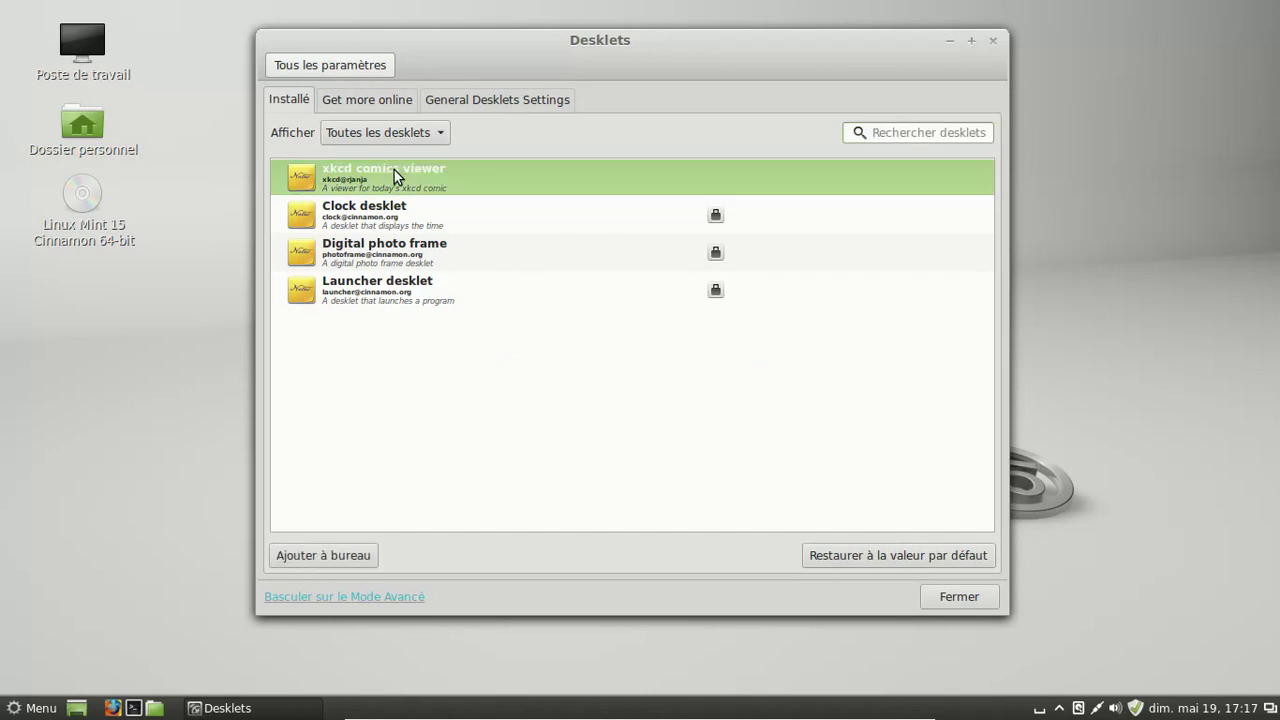
click(310, 67)
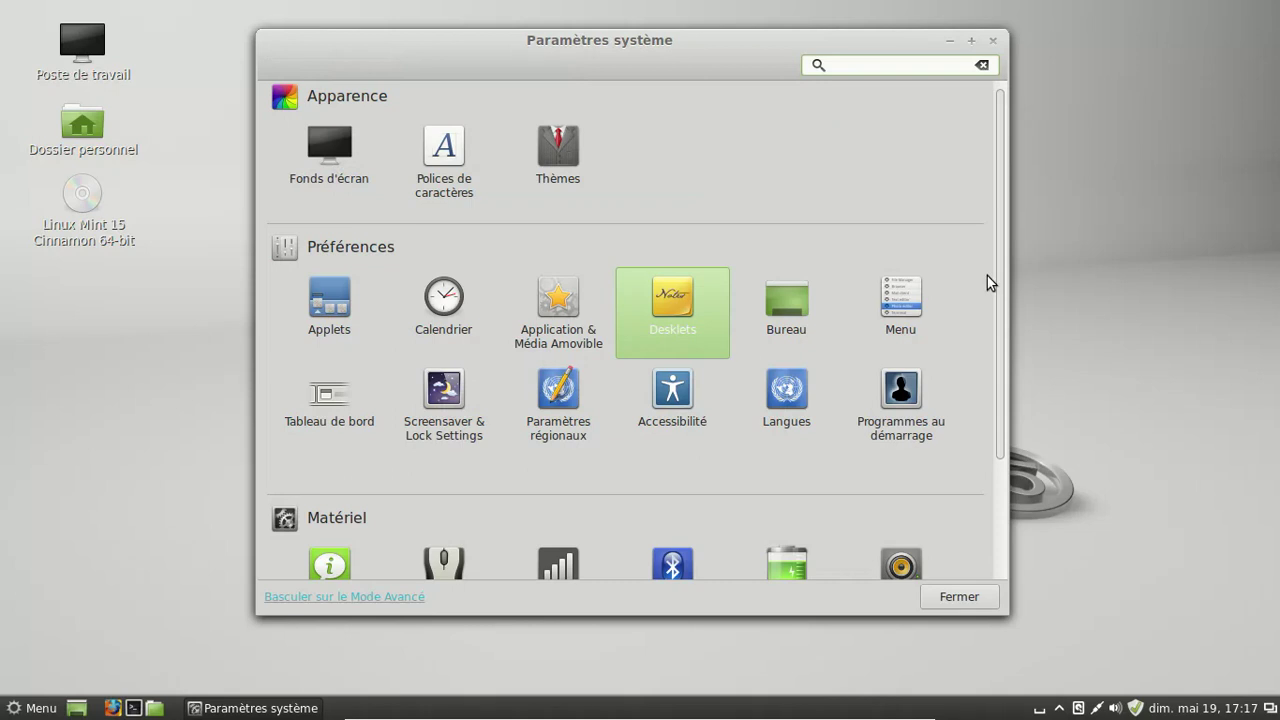
- Browse the Application & Média Amovible and Applets pages, then close Paramètres système
drag(1001, 271, 984, 239)
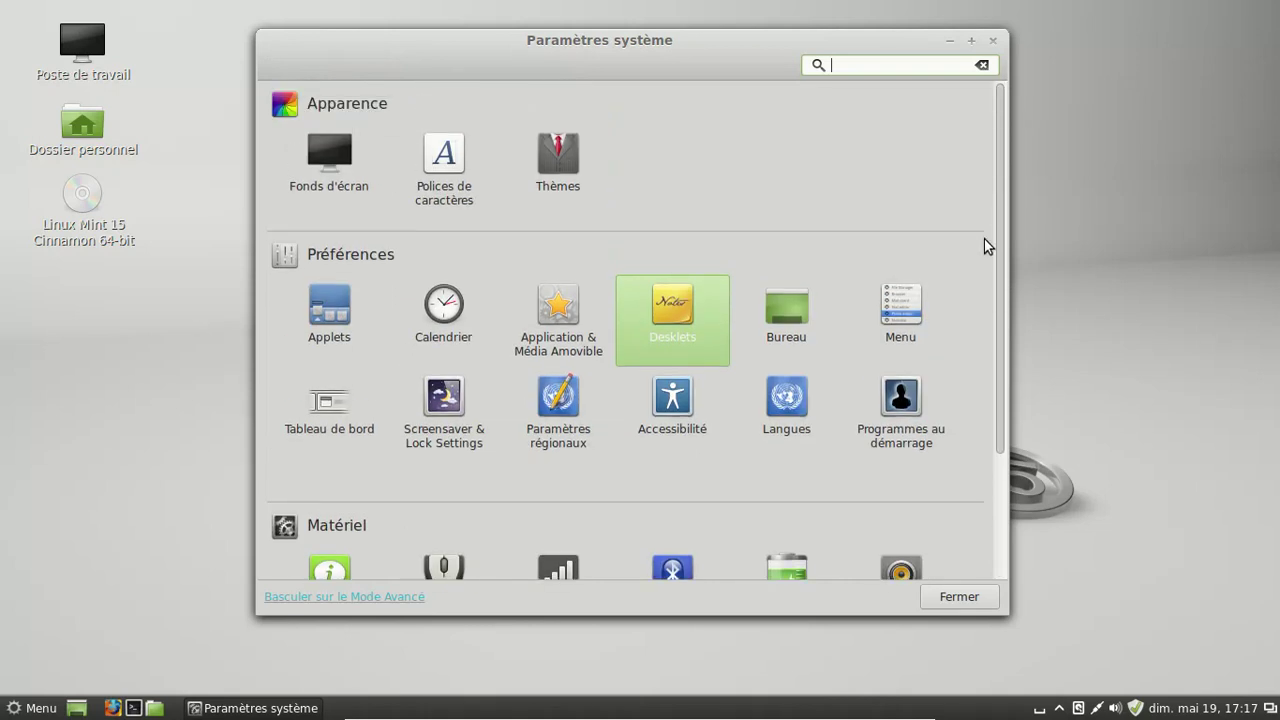
click(556, 322)
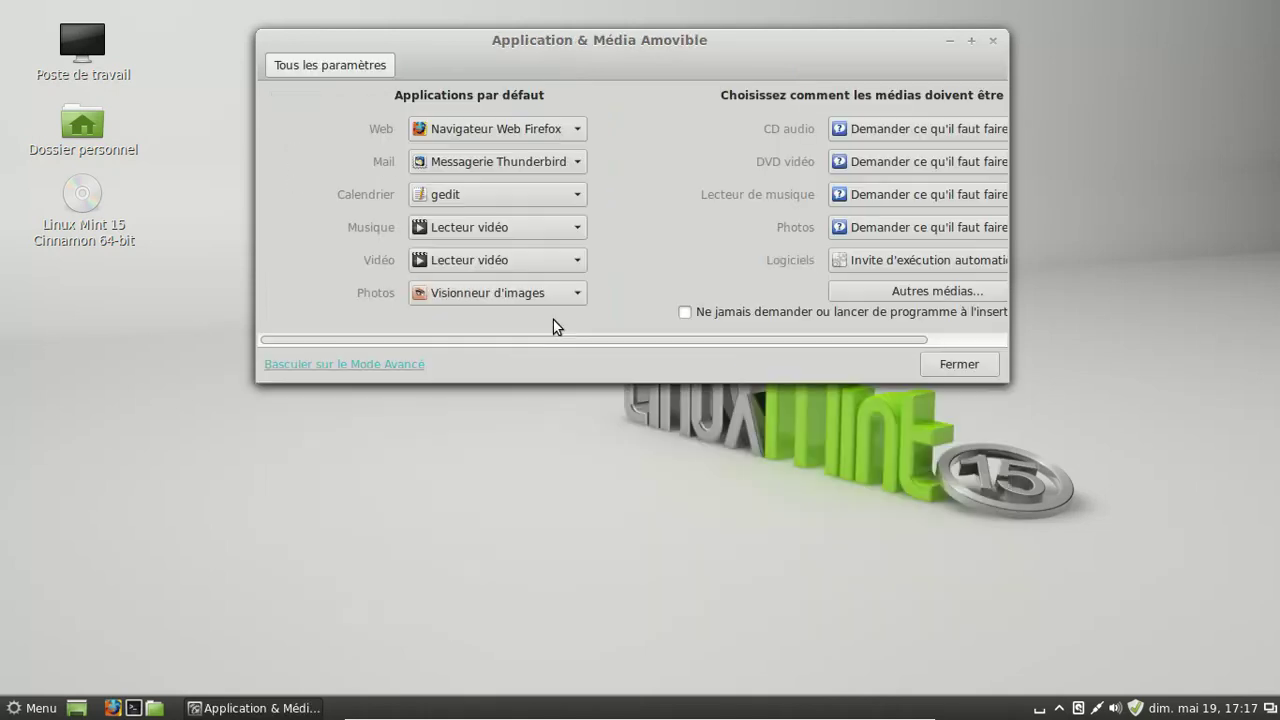
click(313, 62)
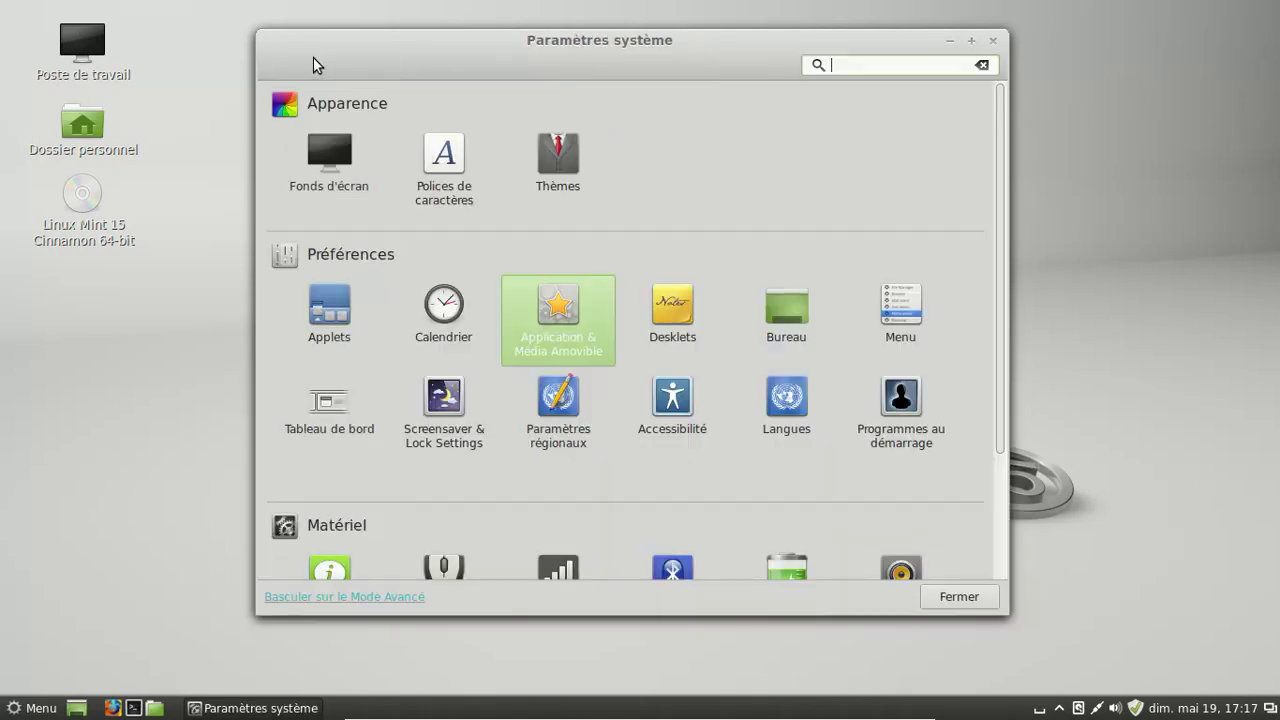
click(336, 316)
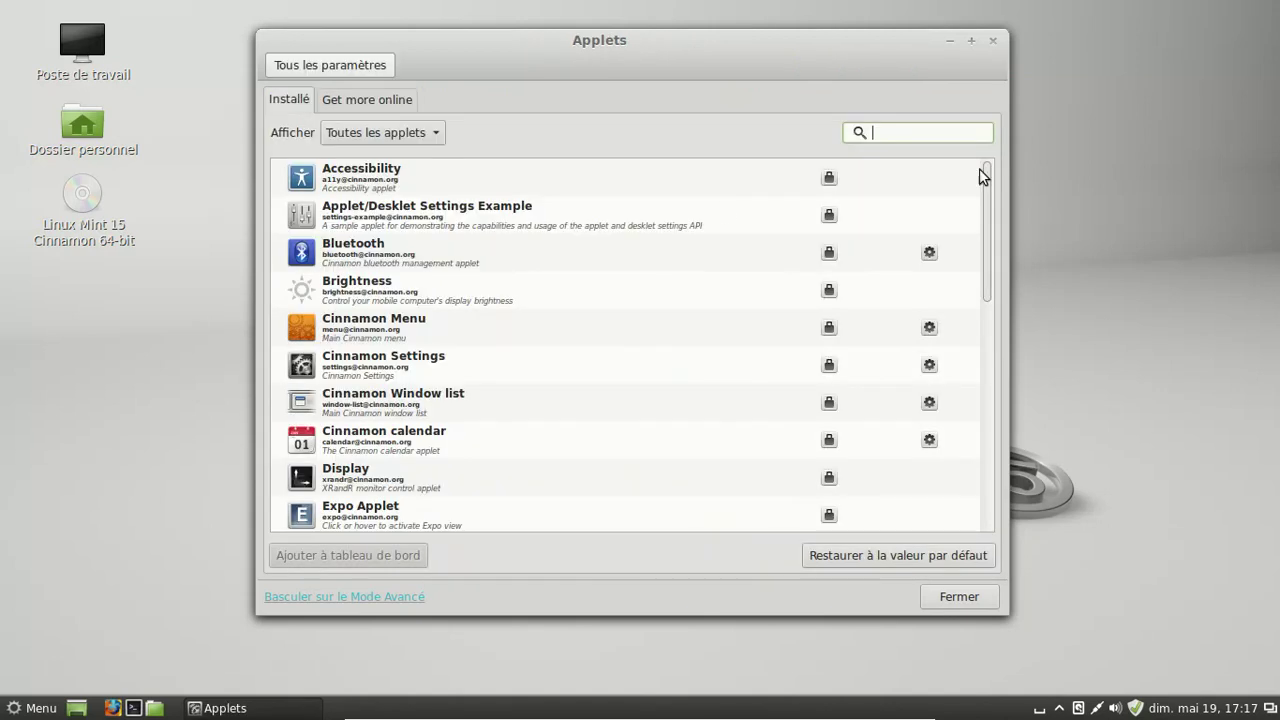
drag(986, 174, 965, 128)
click(992, 42)
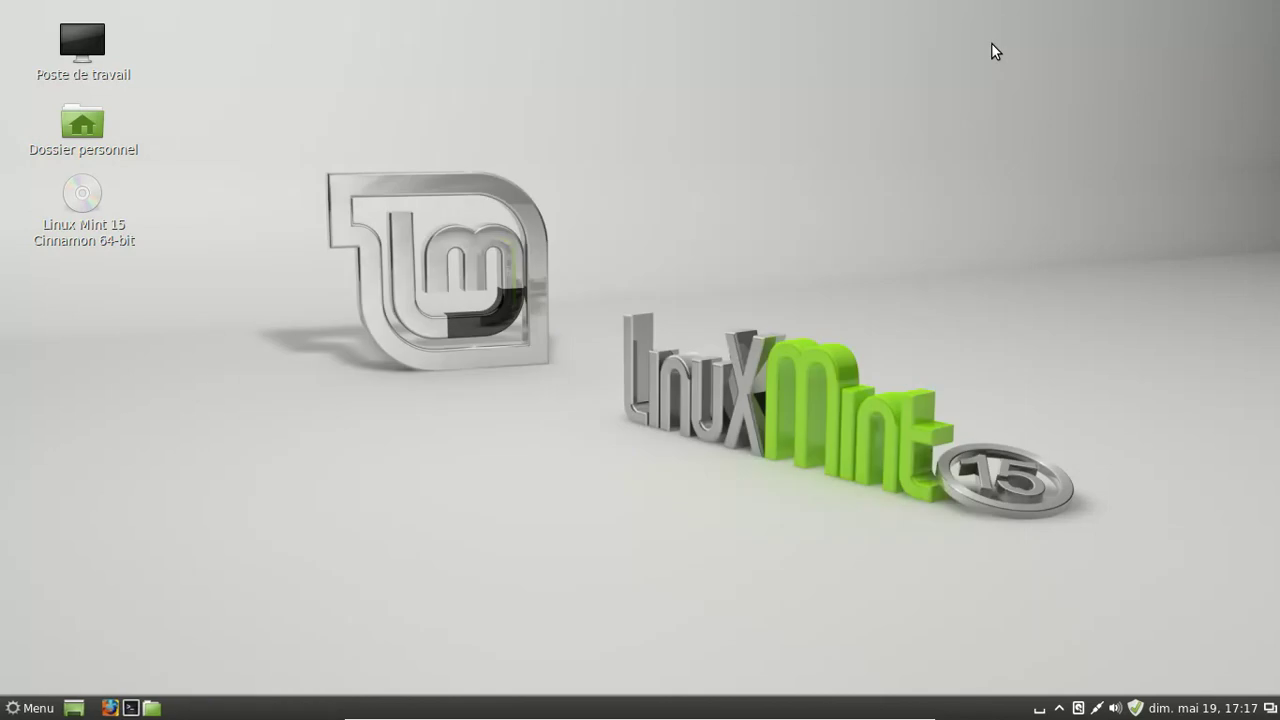
right_click(620, 58)
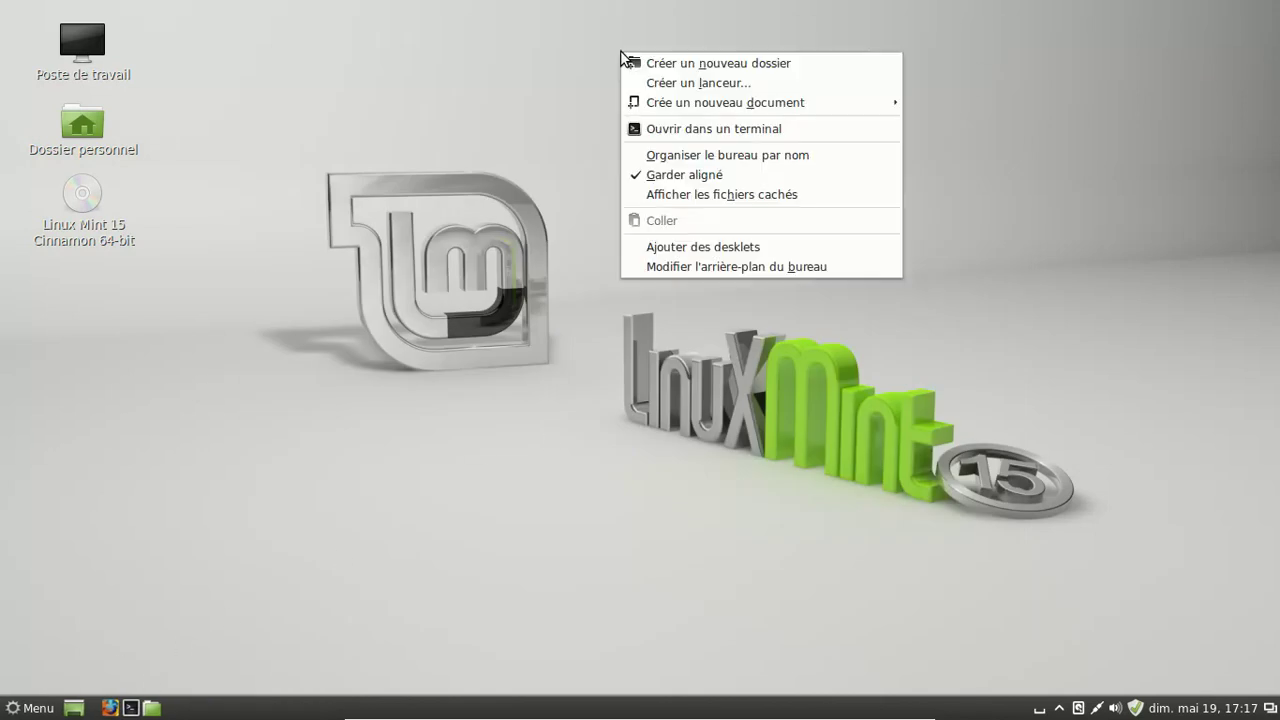
click(750, 248)
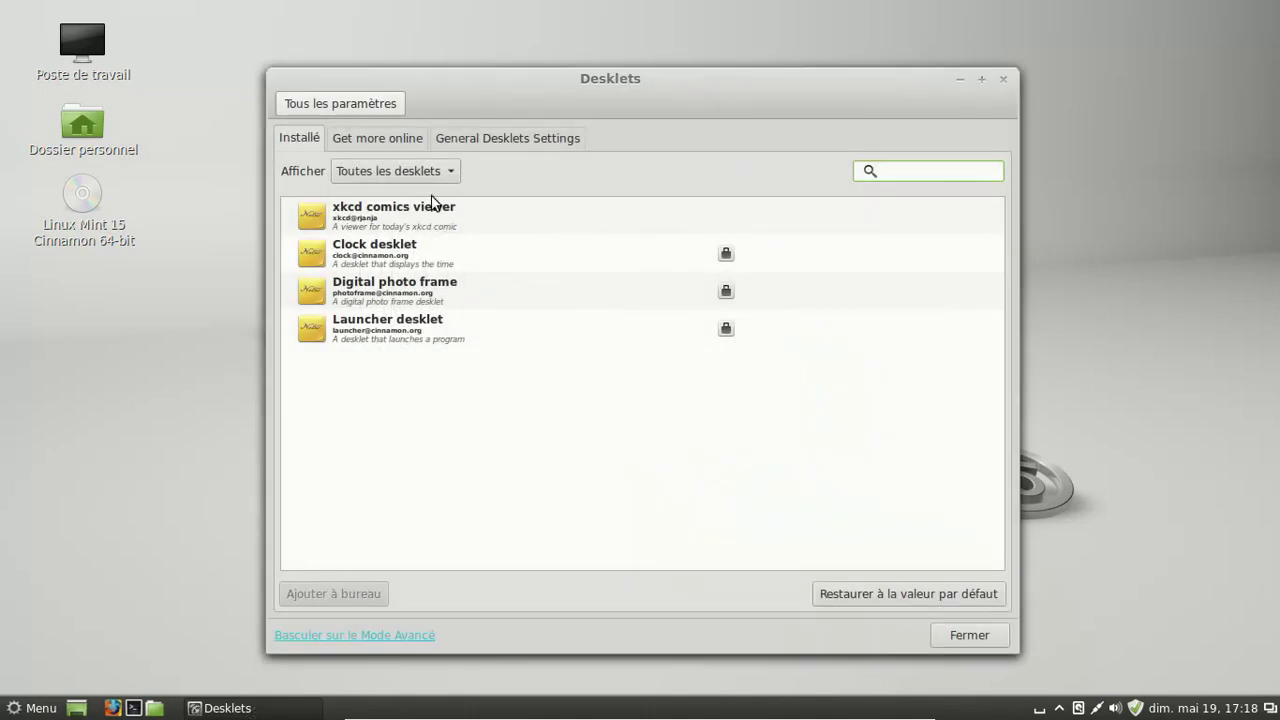
click(437, 215)
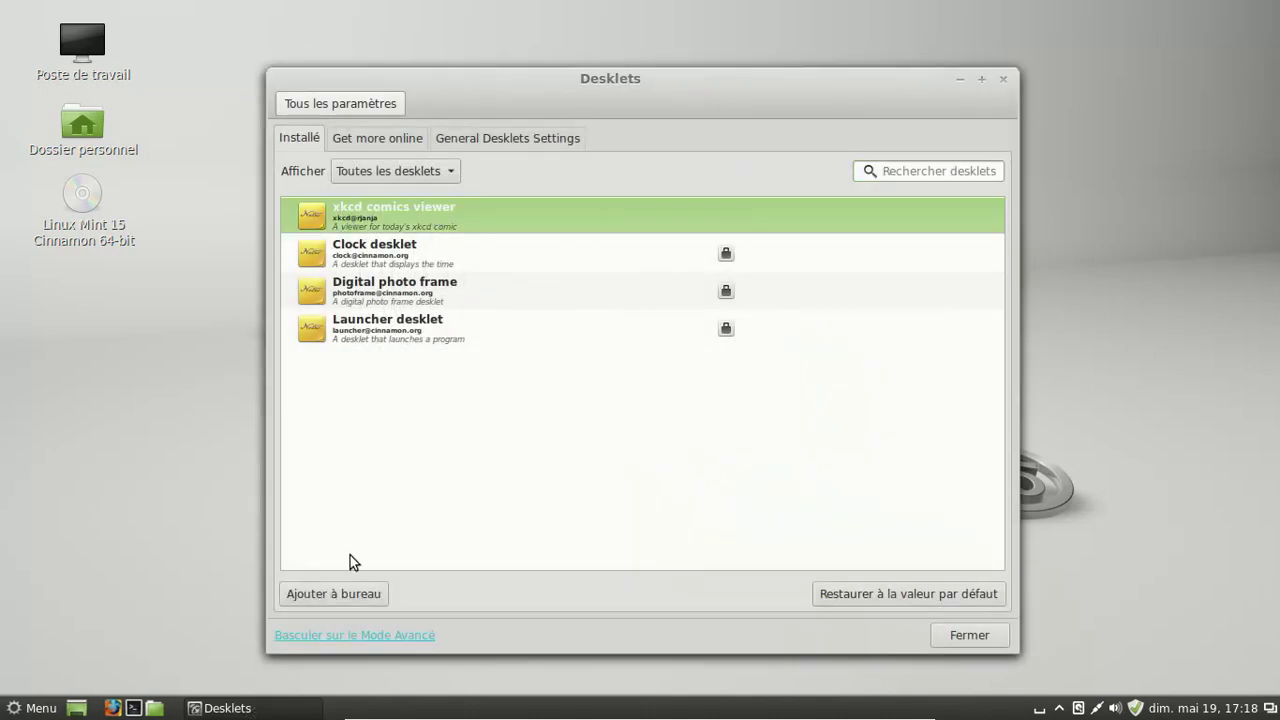
click(356, 593)
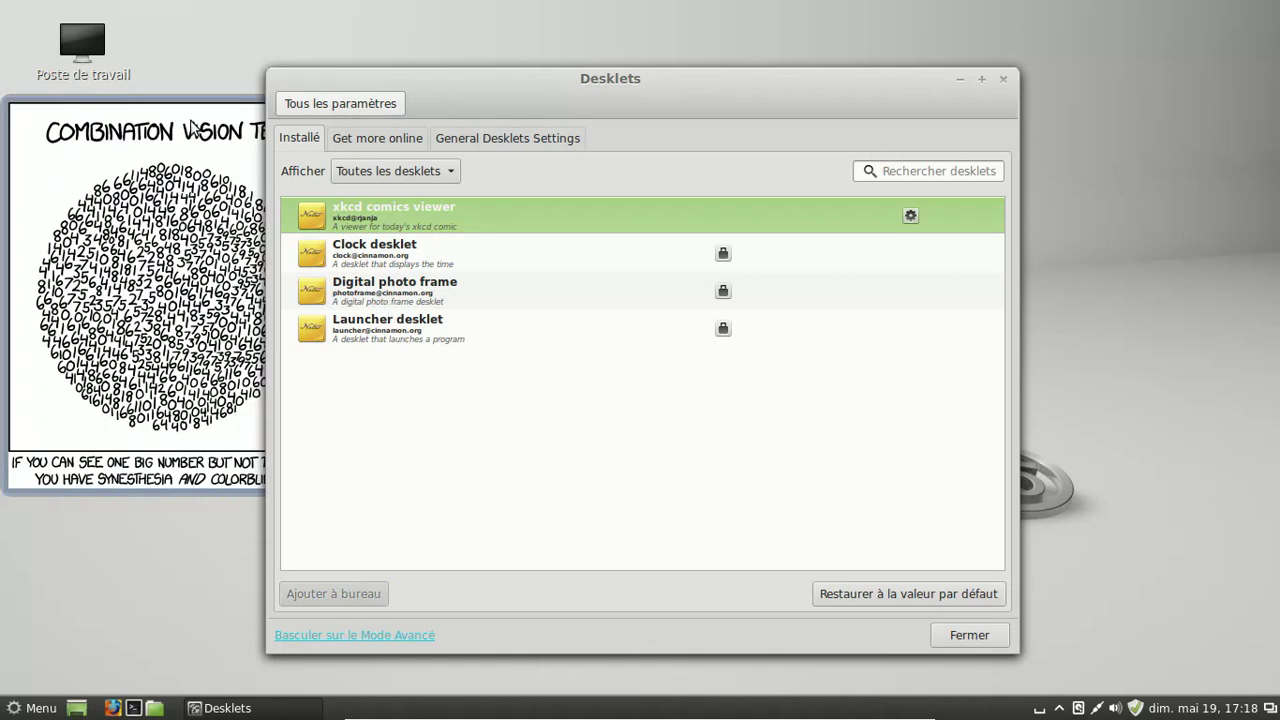
click(988, 635)
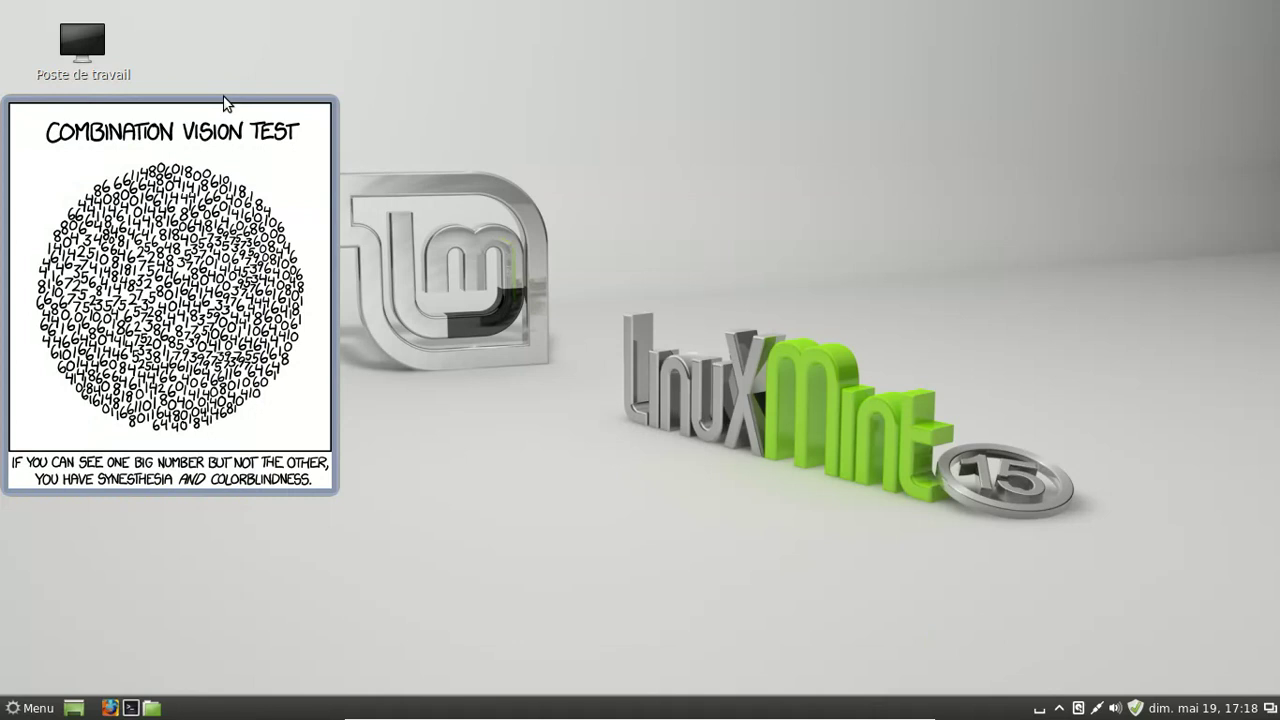
drag(209, 109, 956, 55)
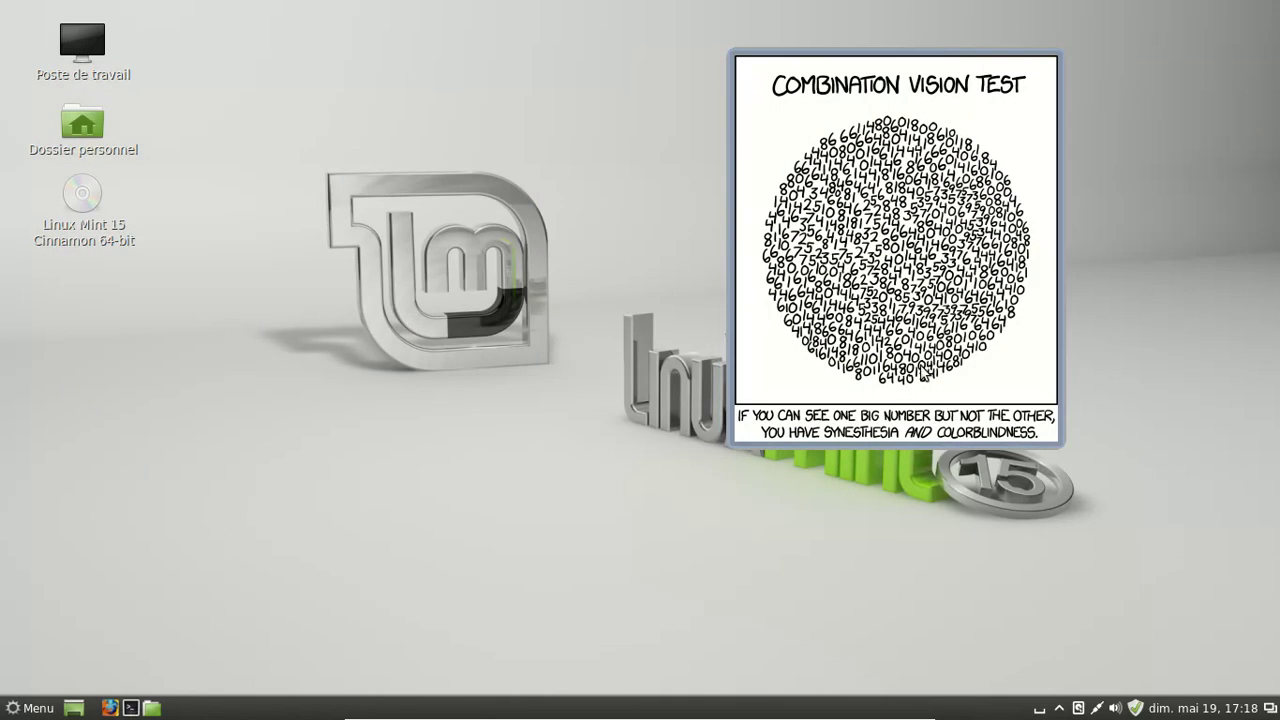
right_click(912, 302)
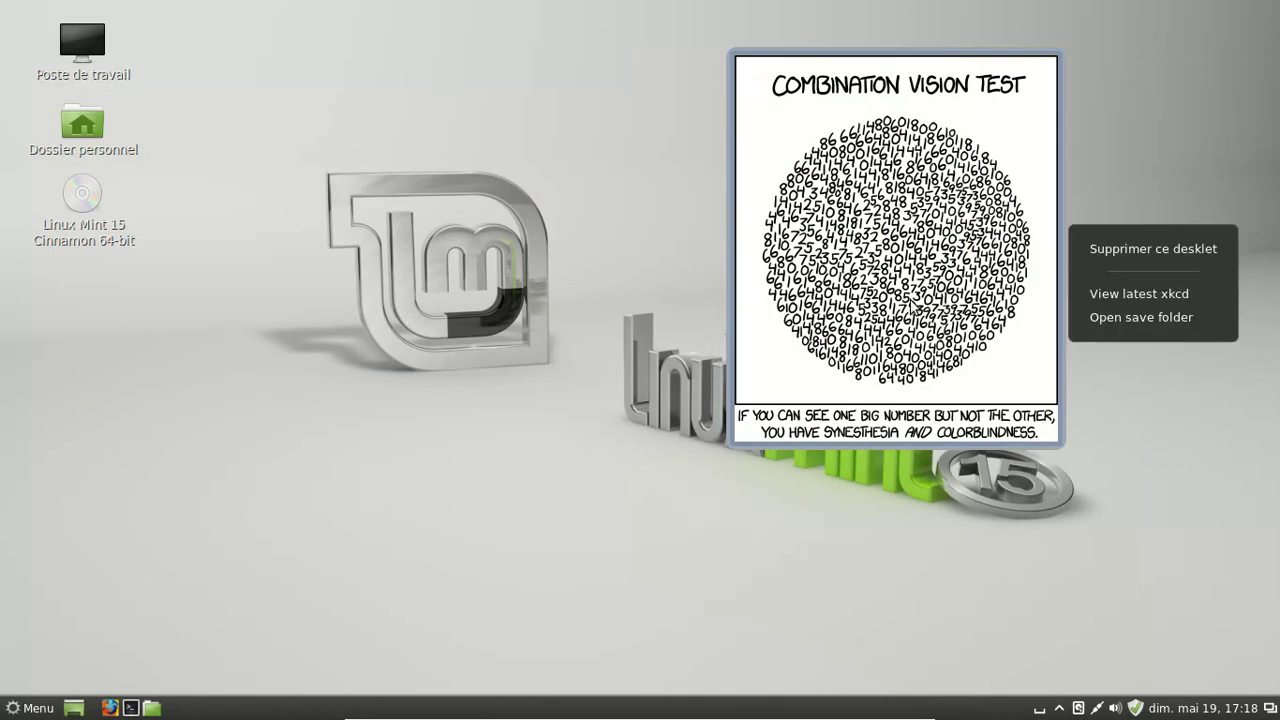
click(929, 294)
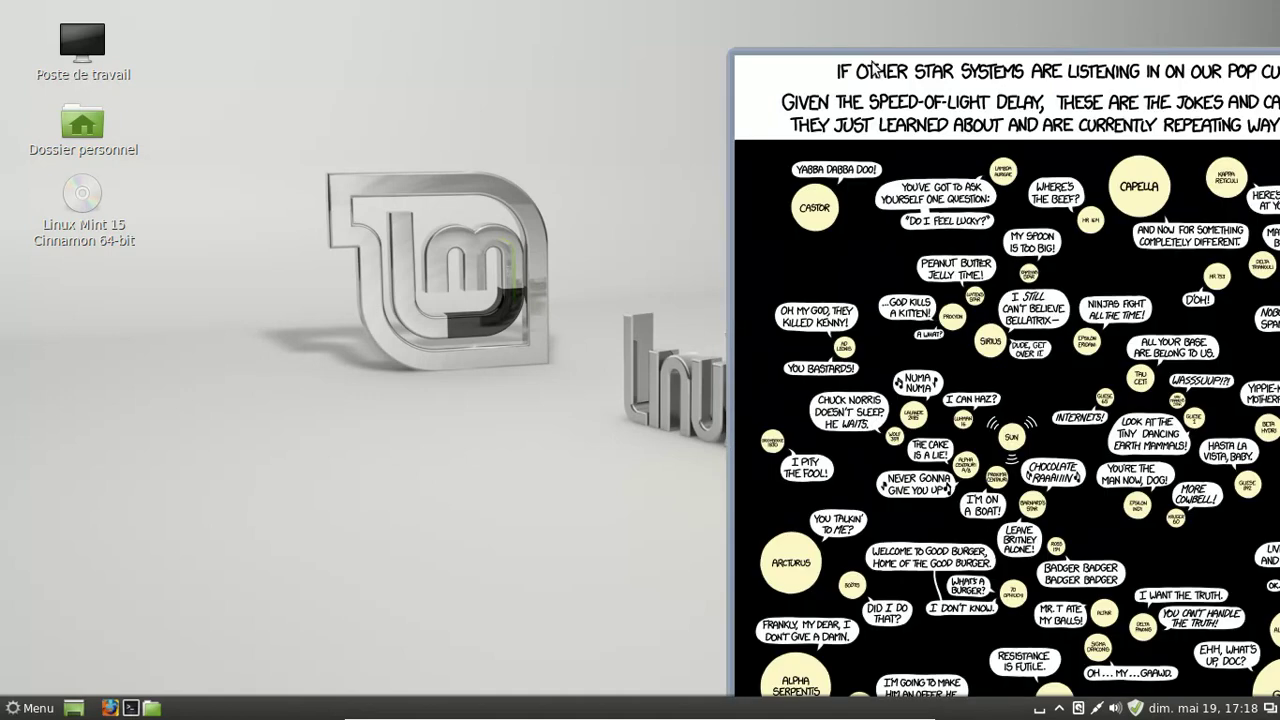
mouse_move(884, 108)
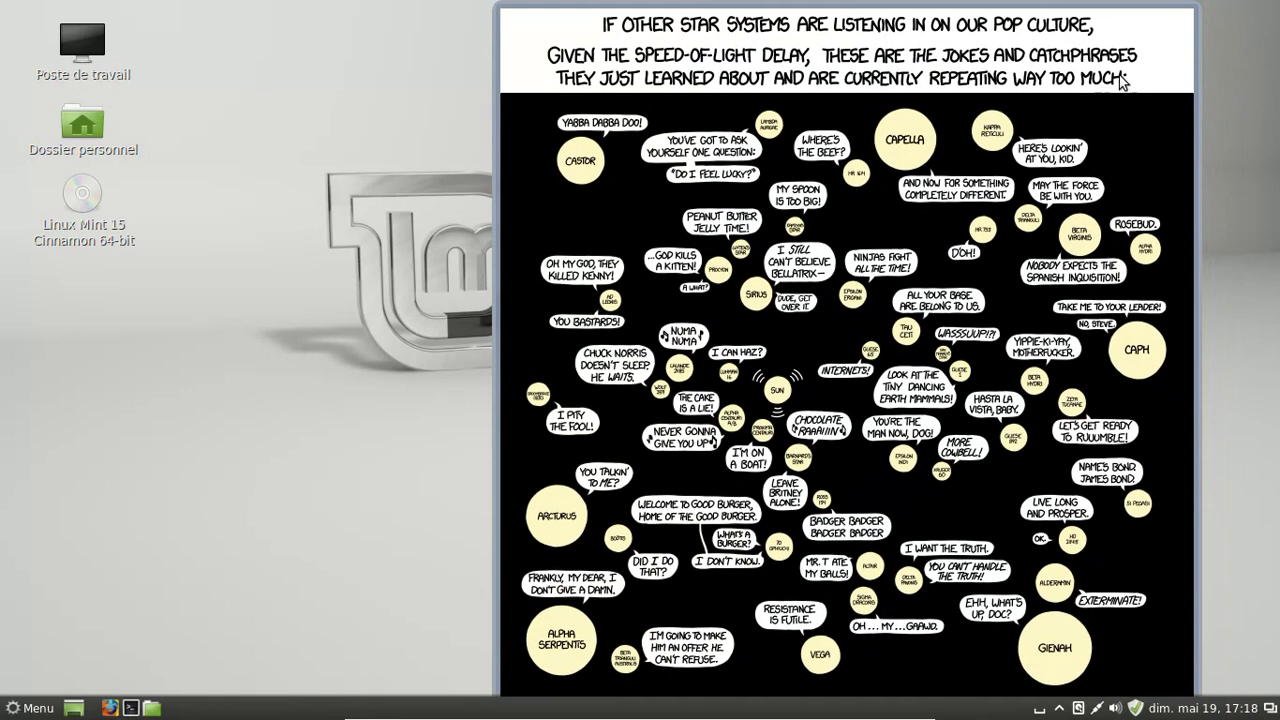
right_click(993, 137)
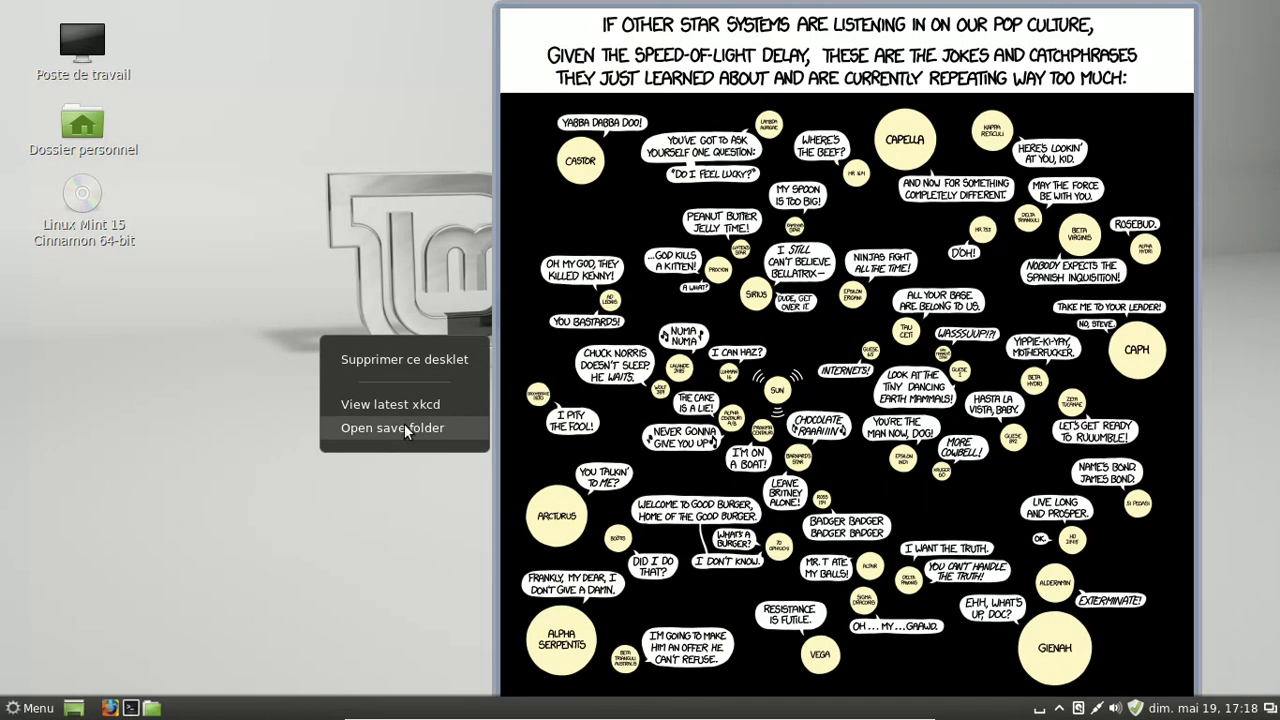
click(438, 363)
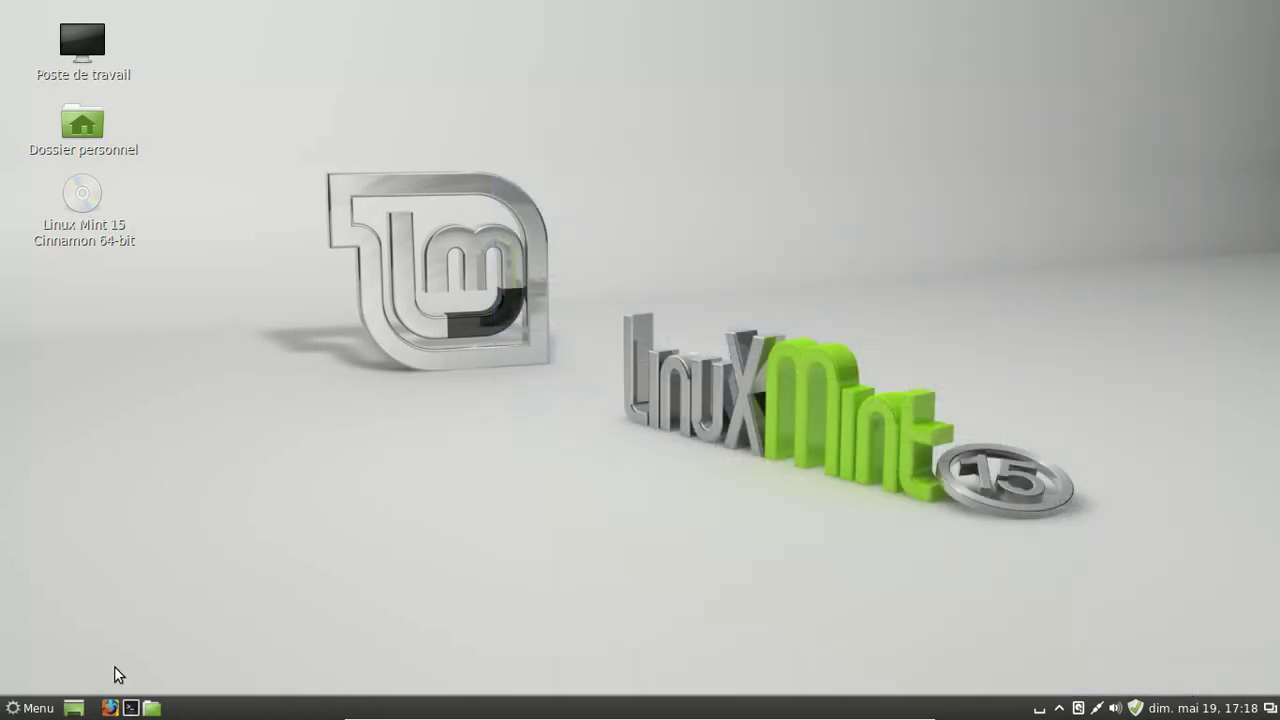
click(110, 707)
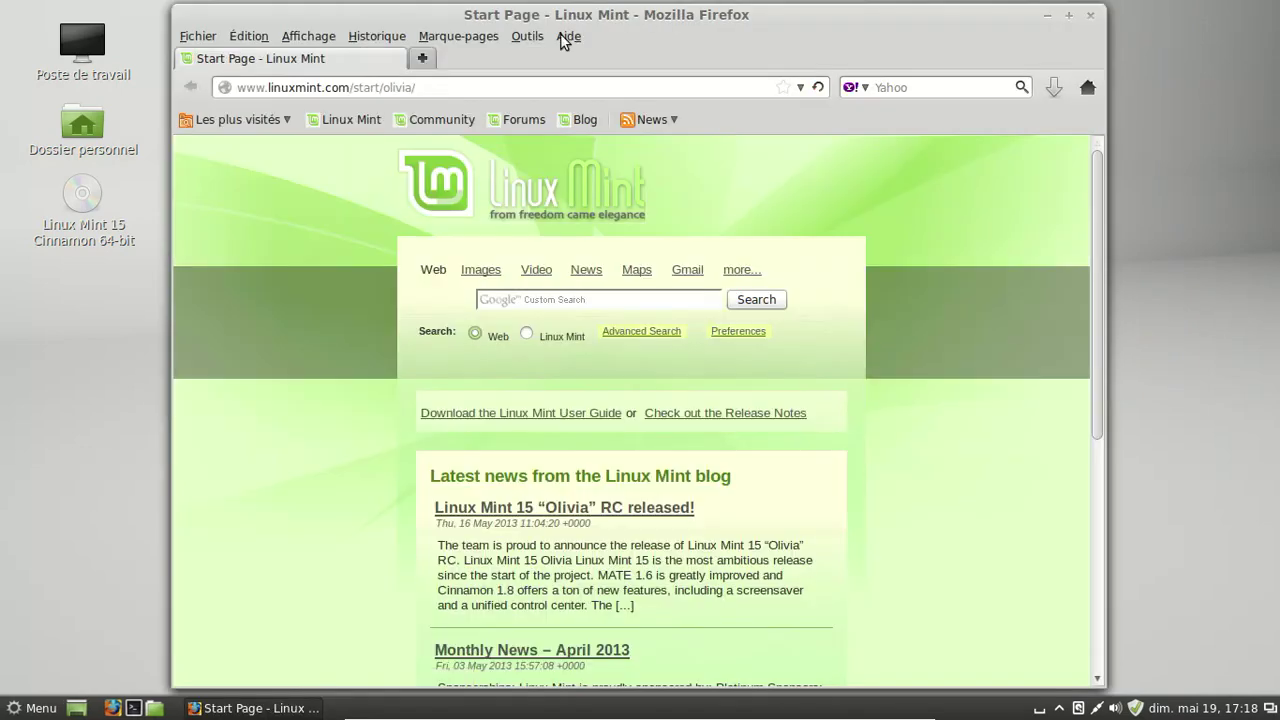
click(564, 38)
click(590, 175)
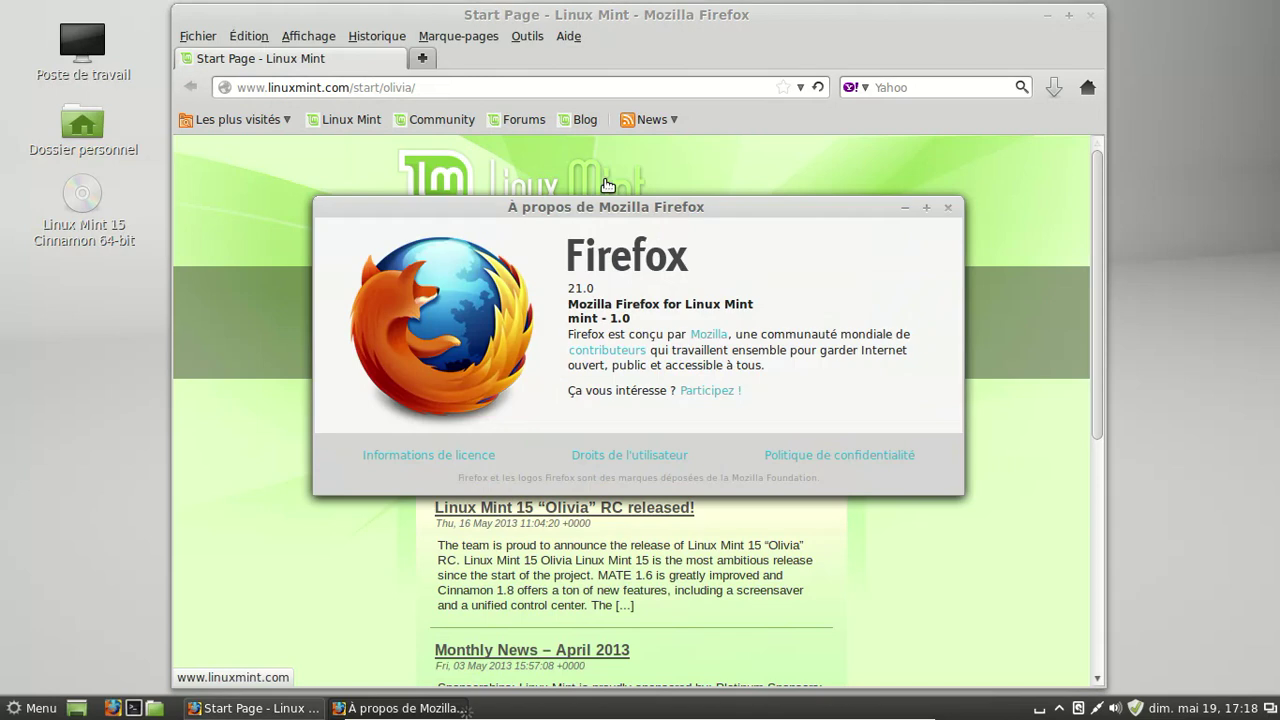
click(949, 208)
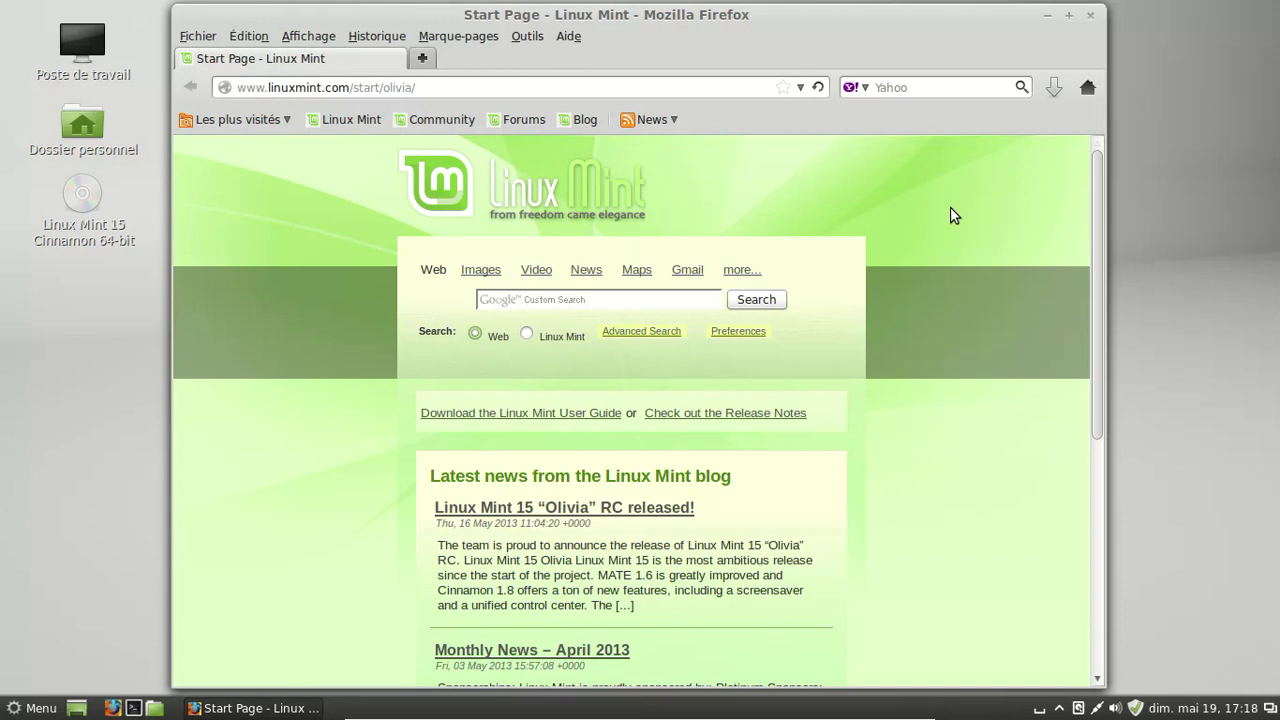
click(1092, 22)
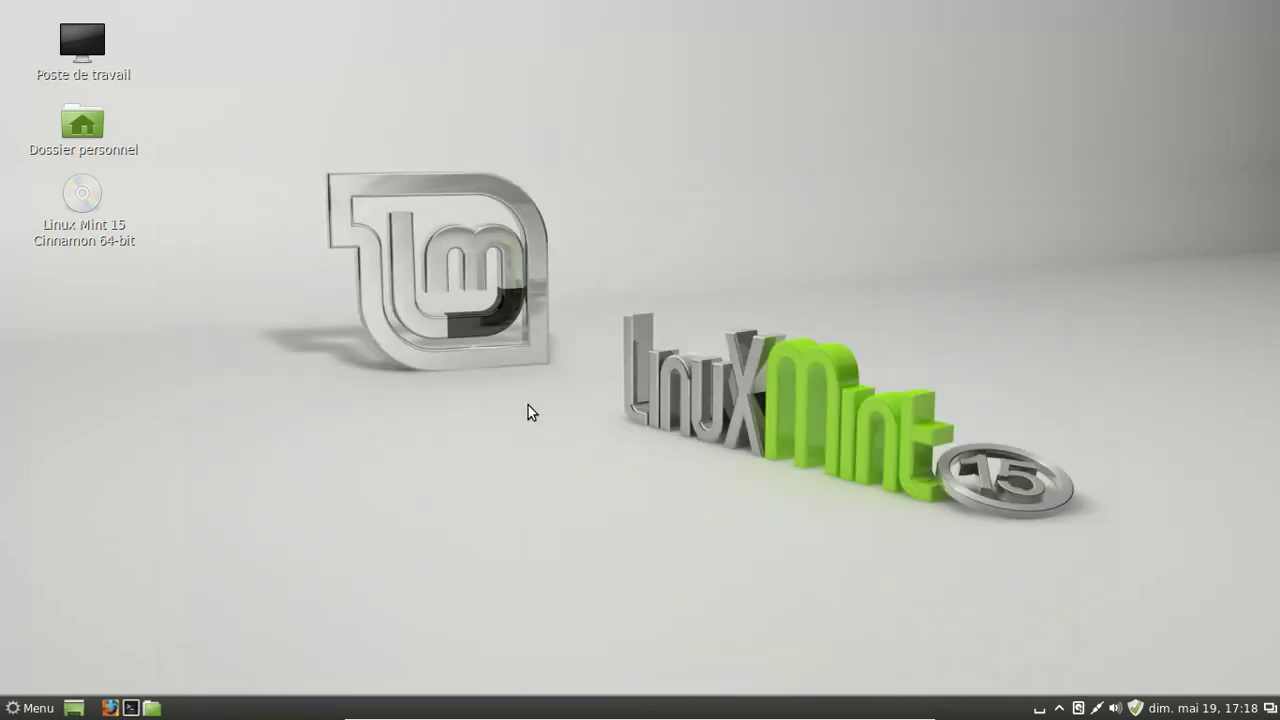
- Launch LibreOffice Writer from the application menu
click(17, 712)
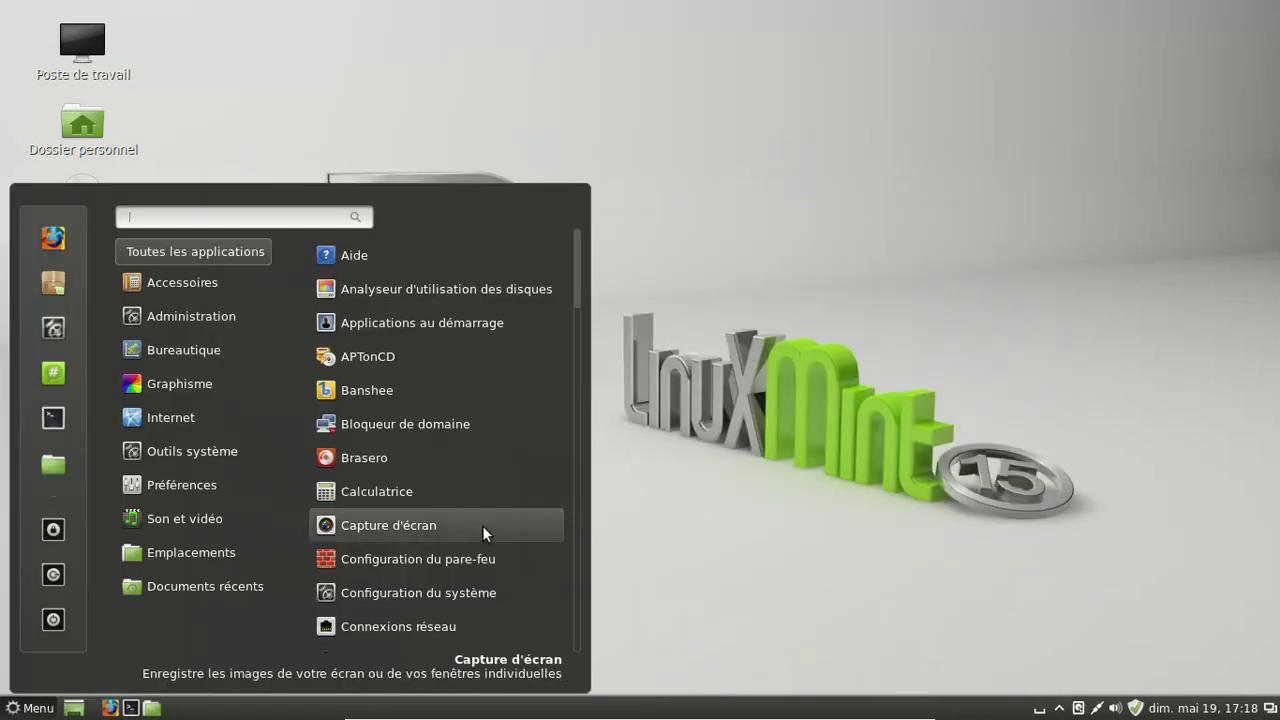
mouse_move(238, 455)
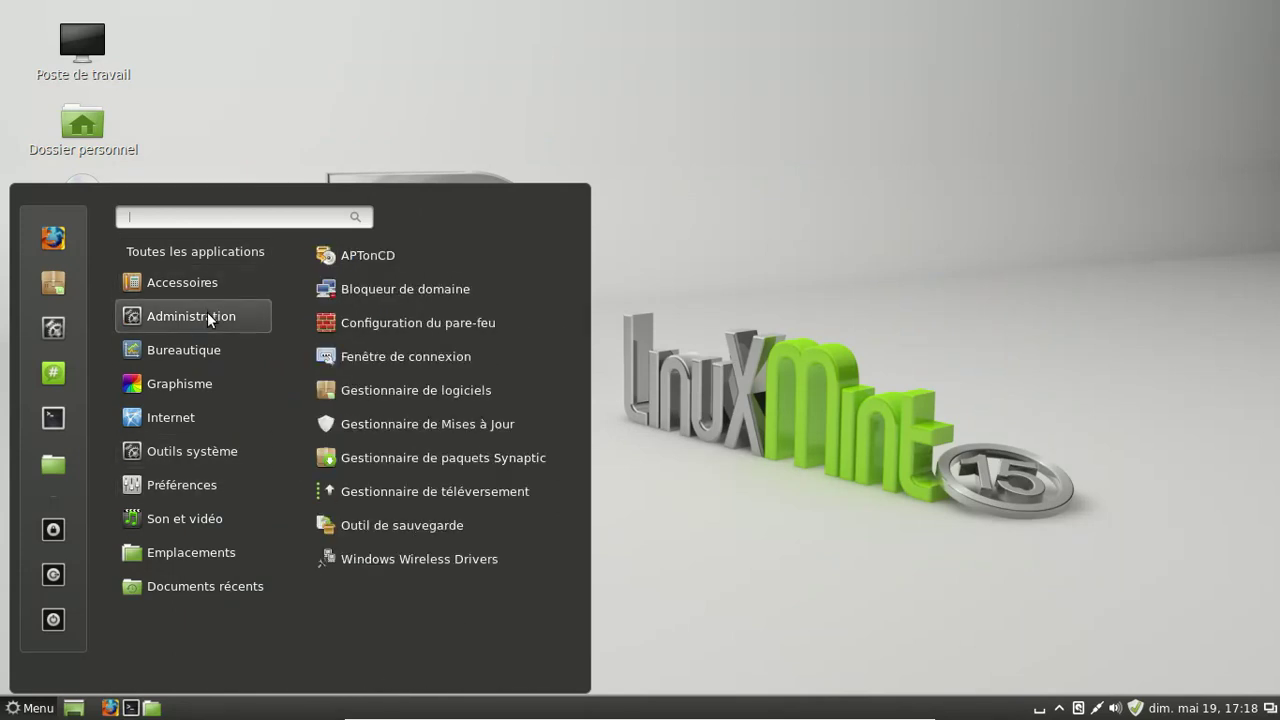
mouse_move(209, 345)
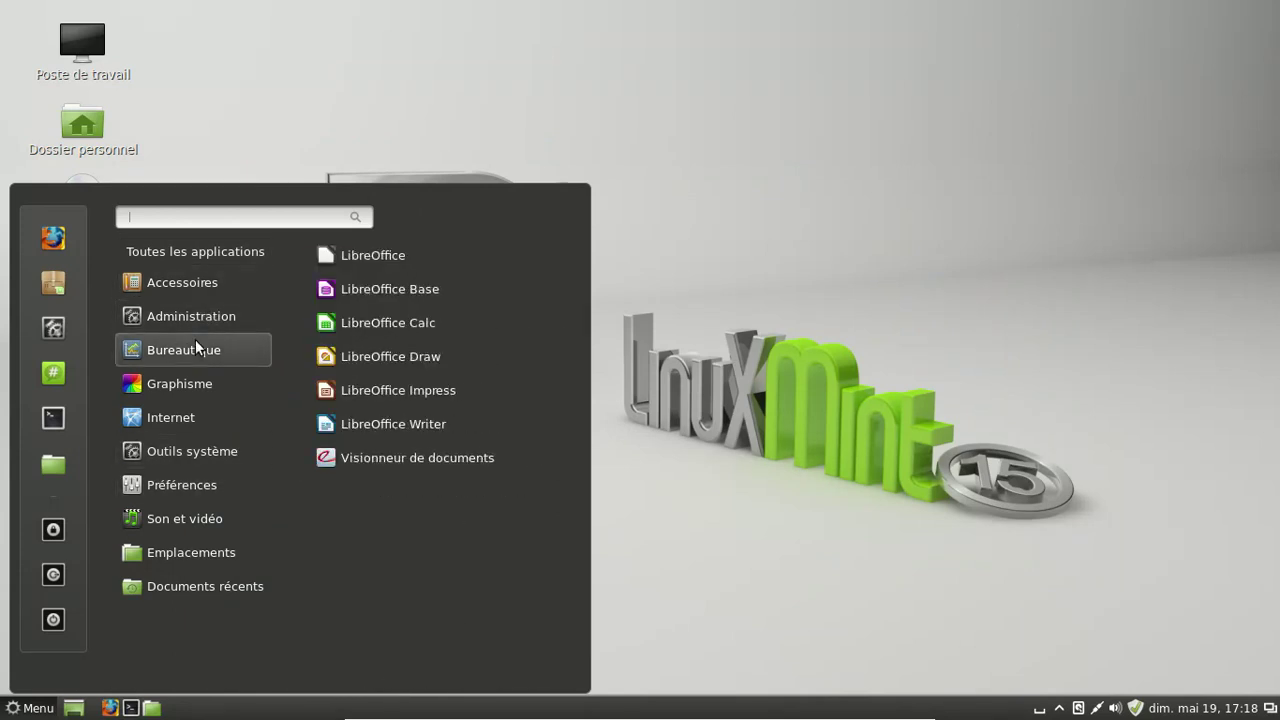
click(412, 431)
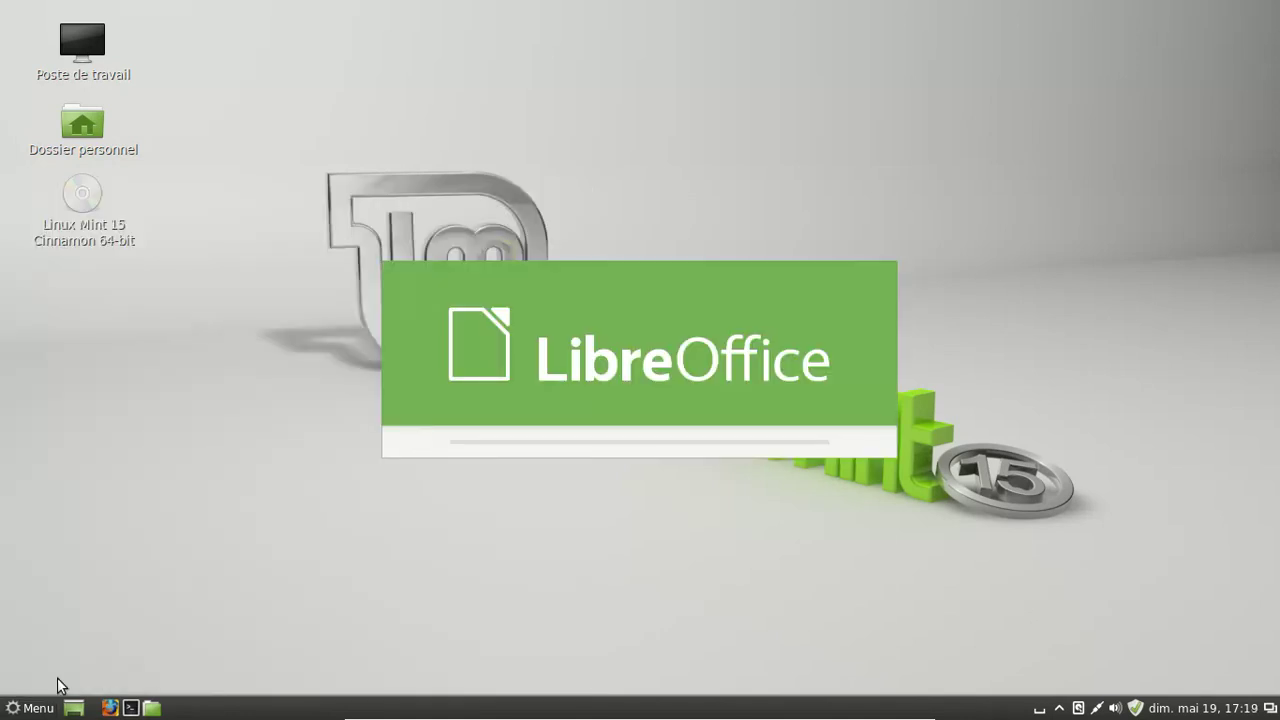
- Search the menu for 'logicie' and launch Sources de logiciels
click(28, 712)
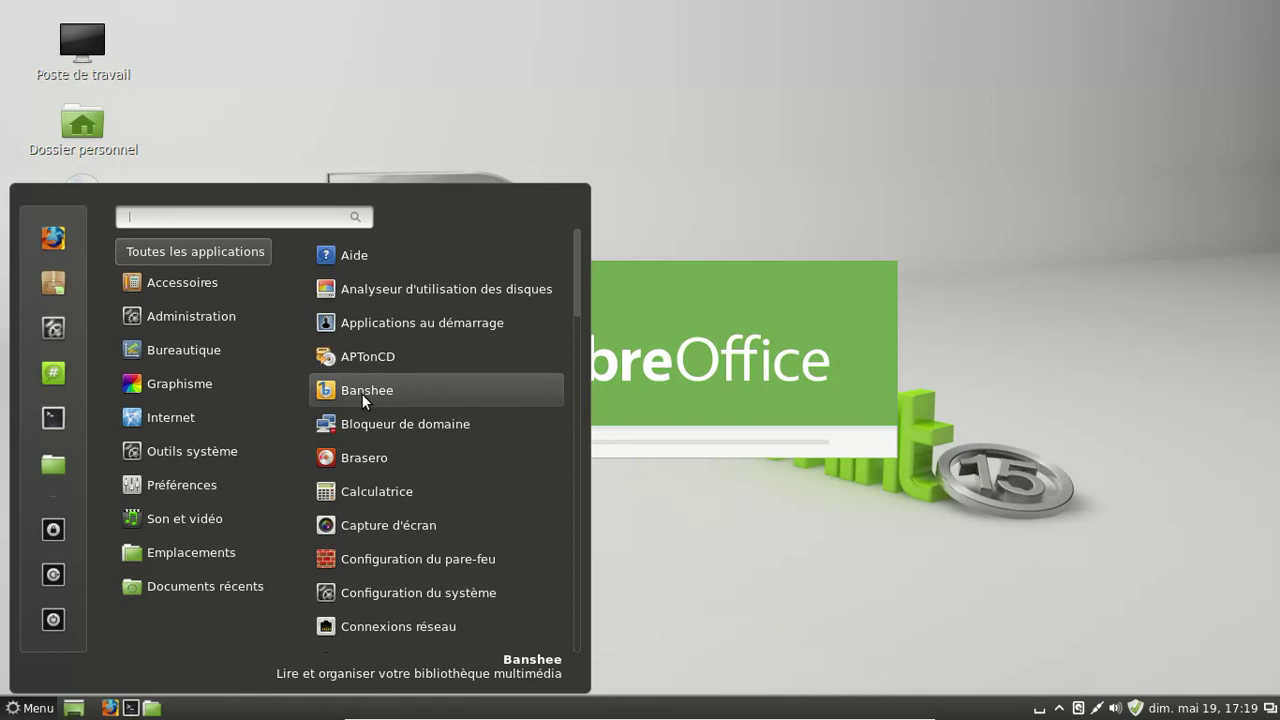
scroll(510, 504, down, 5)
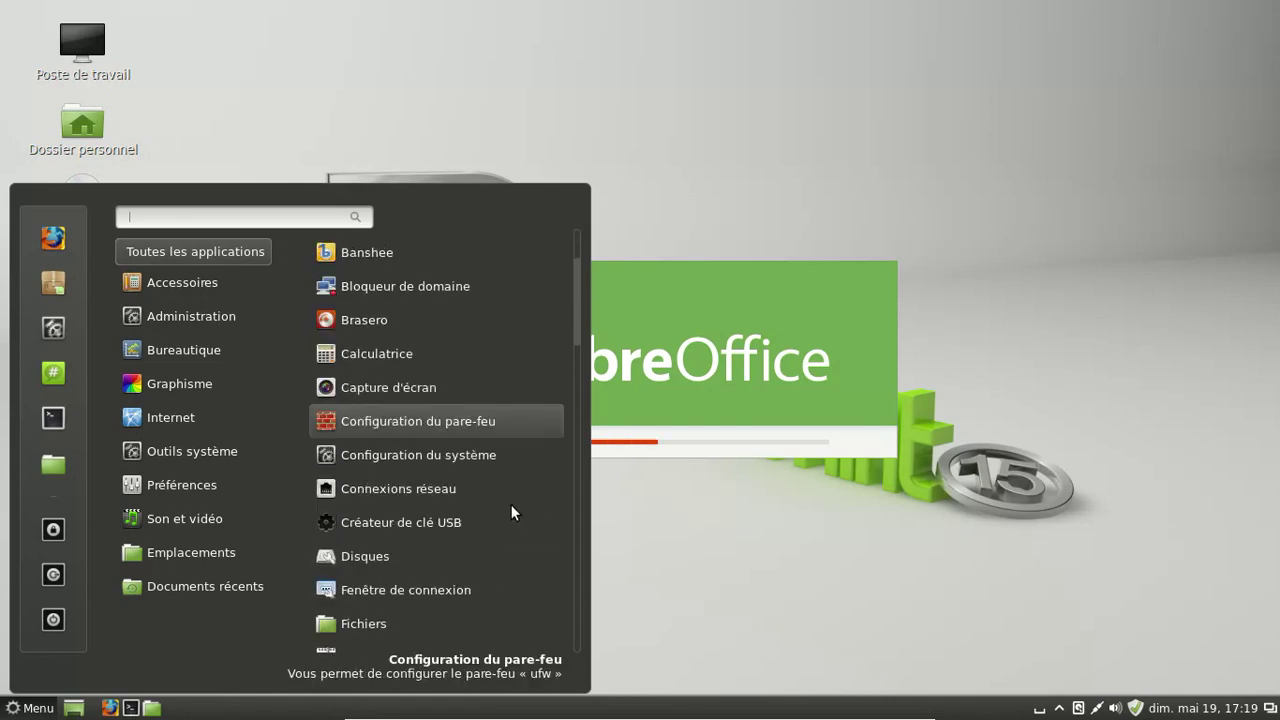
scroll(510, 504, down, 3)
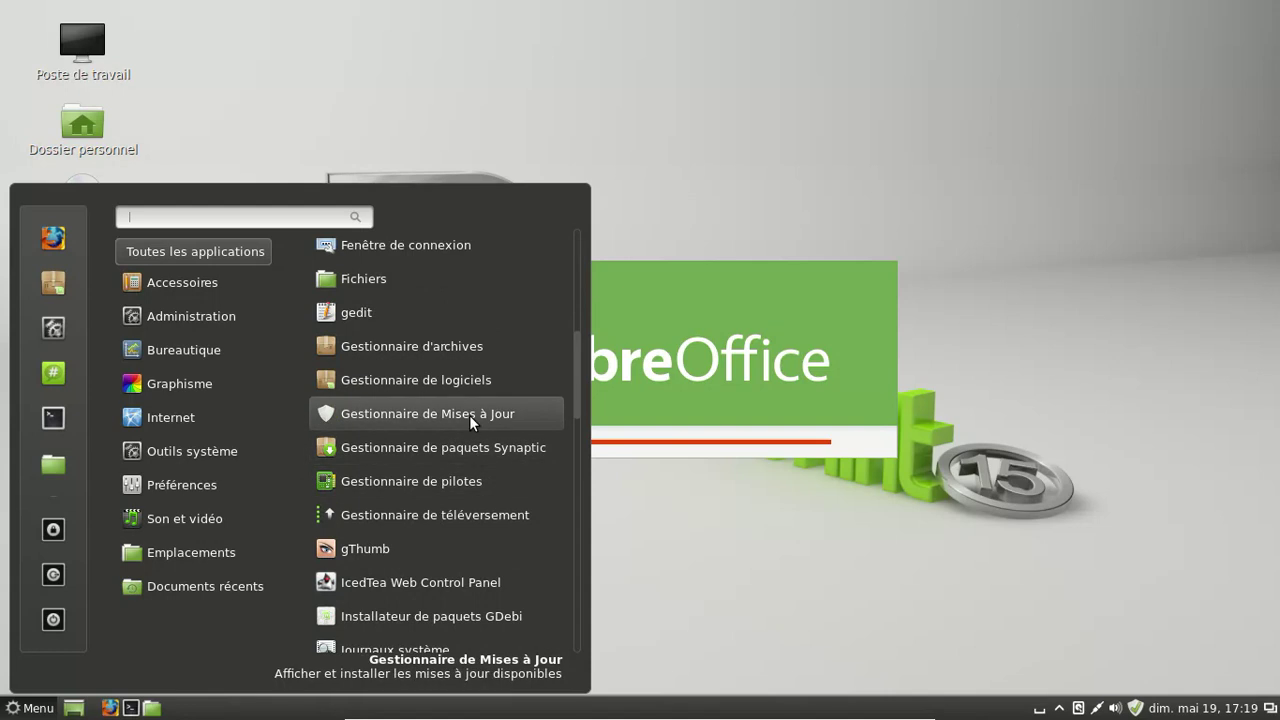
scroll(489, 478, down, 3)
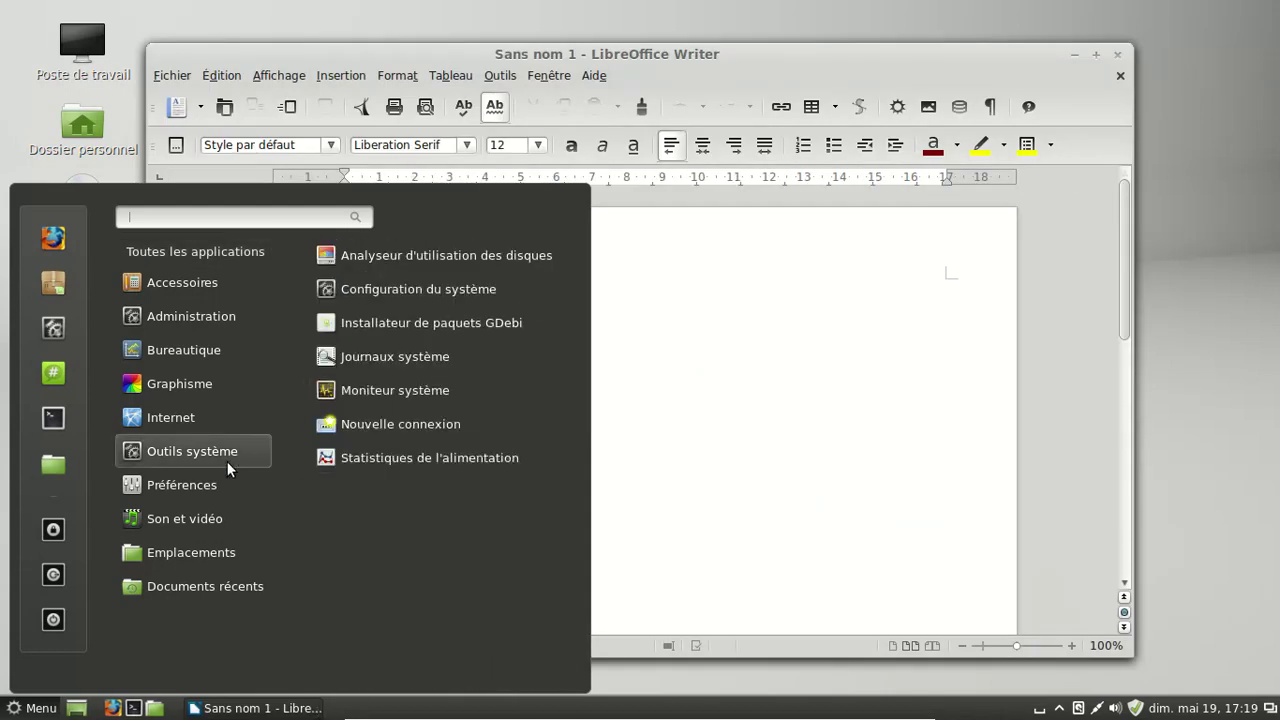
mouse_move(206, 279)
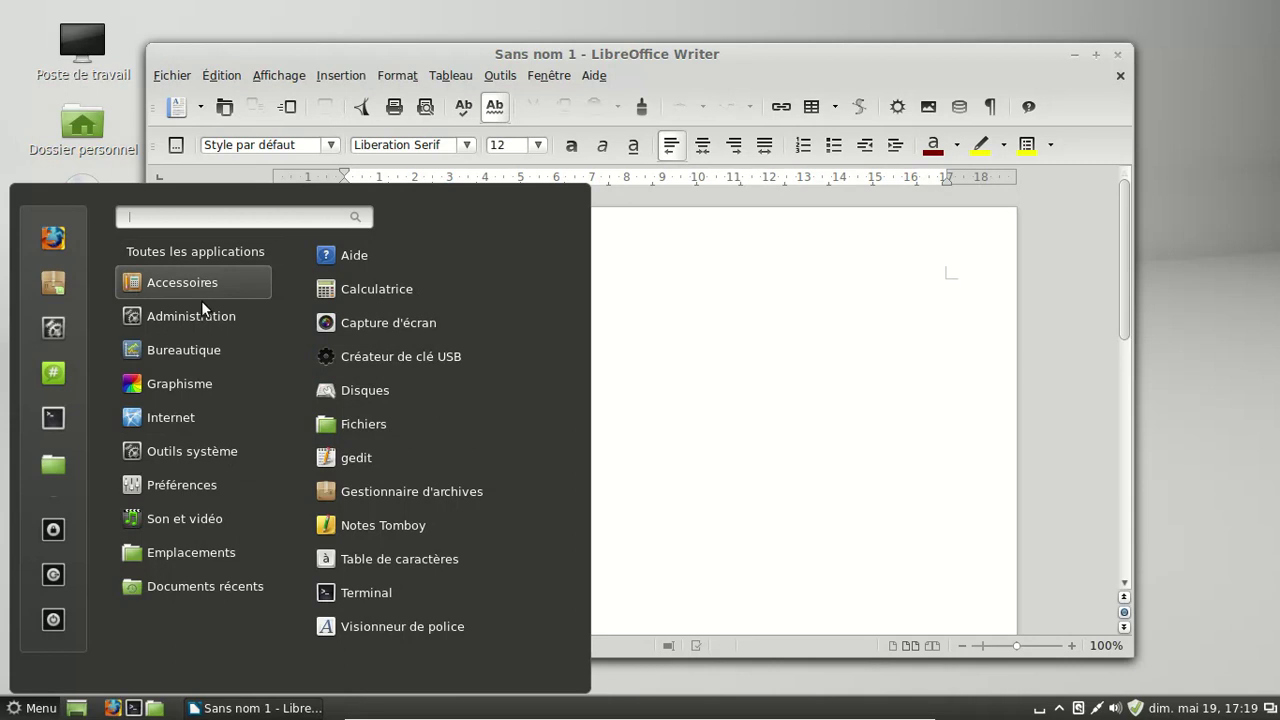
mouse_move(199, 316)
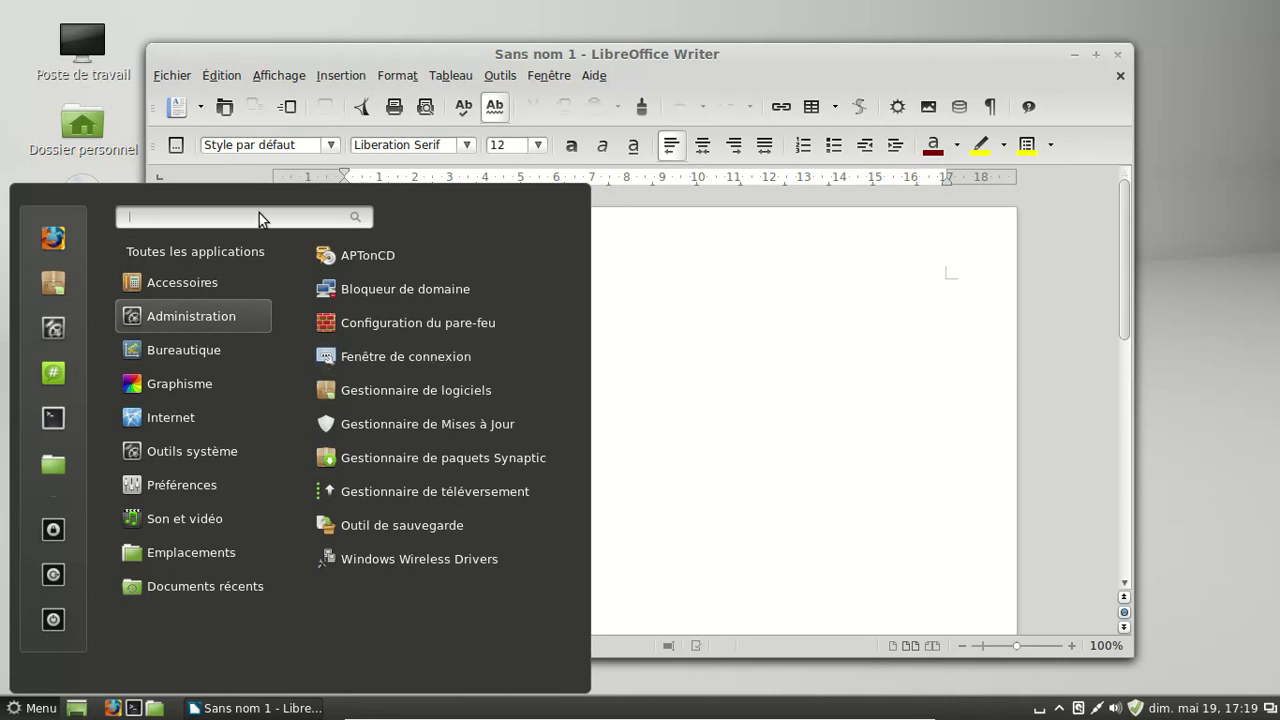
text(logicie)
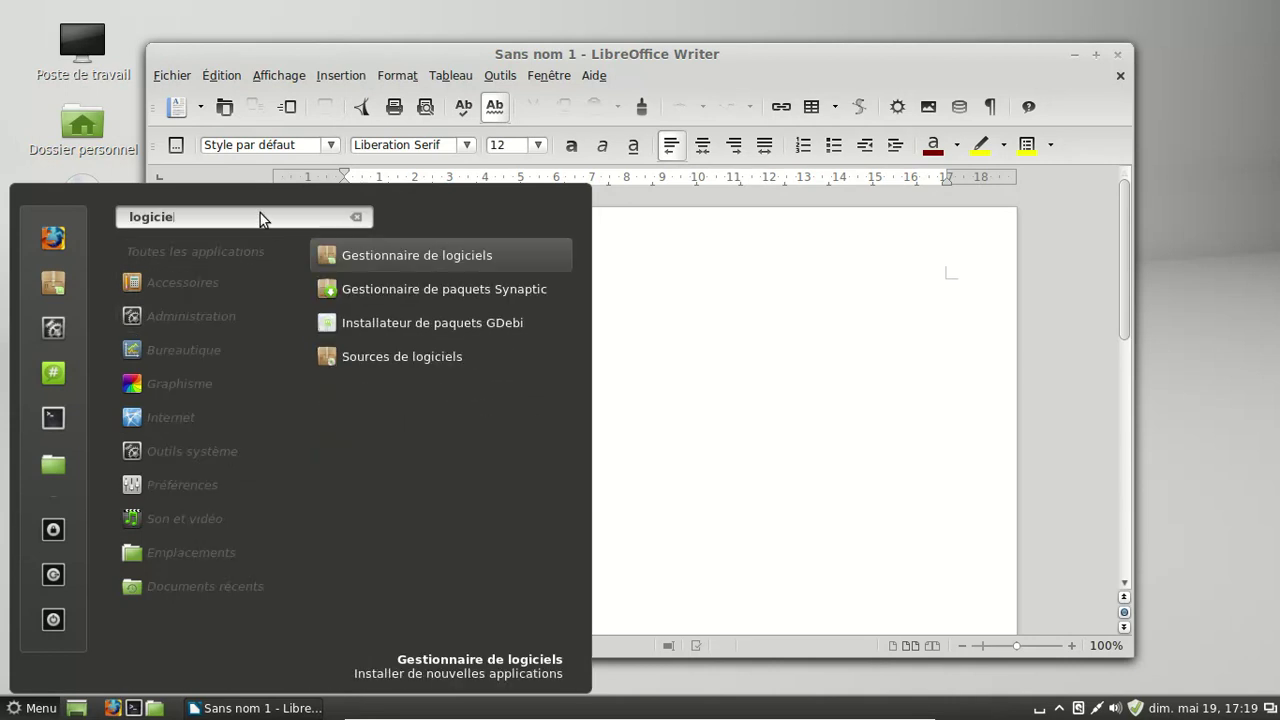
click(430, 357)
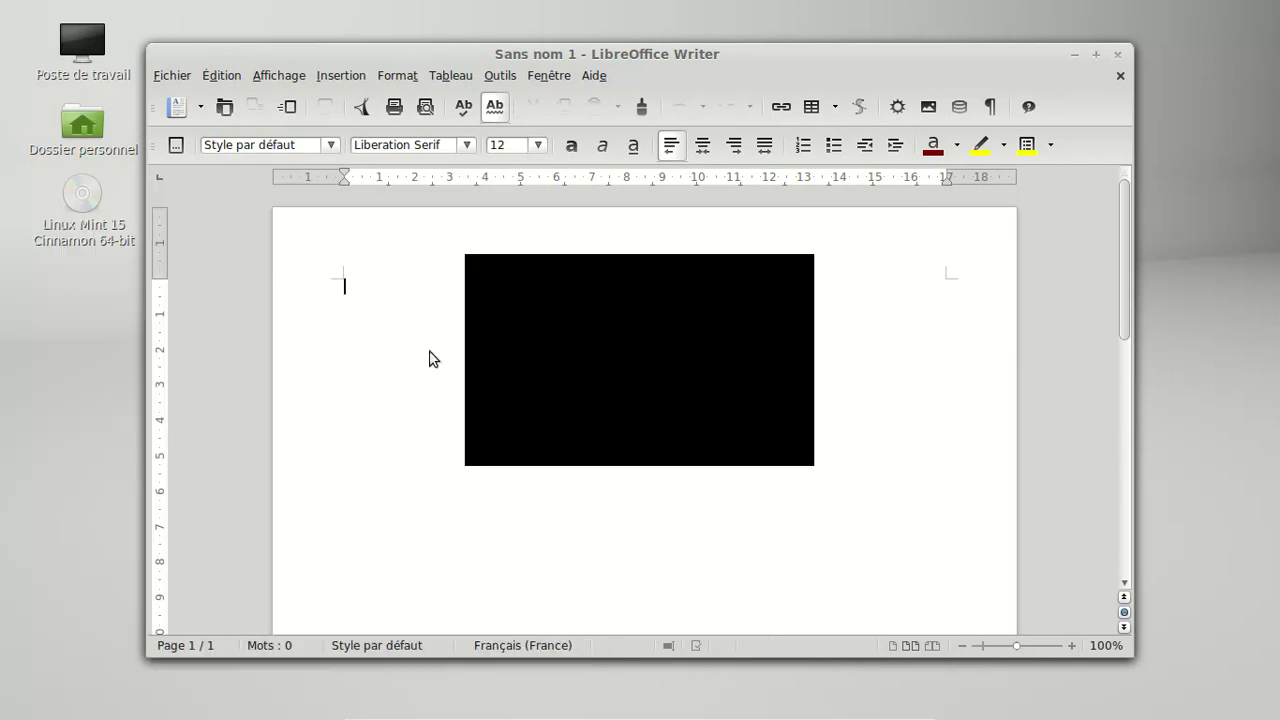
- Authenticate with the admin password, view LibreOffice version 4.0.2.2 in About, then close Writer
text(••••)
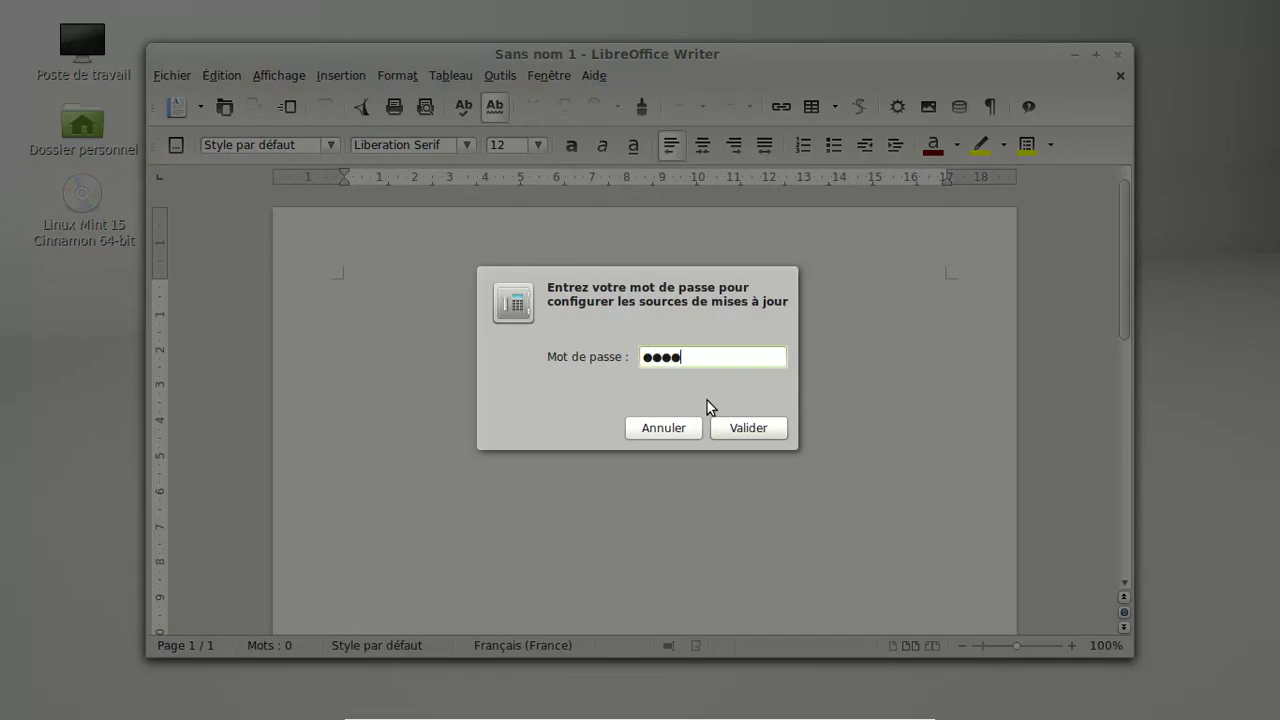
text(•••••)
key(Return)
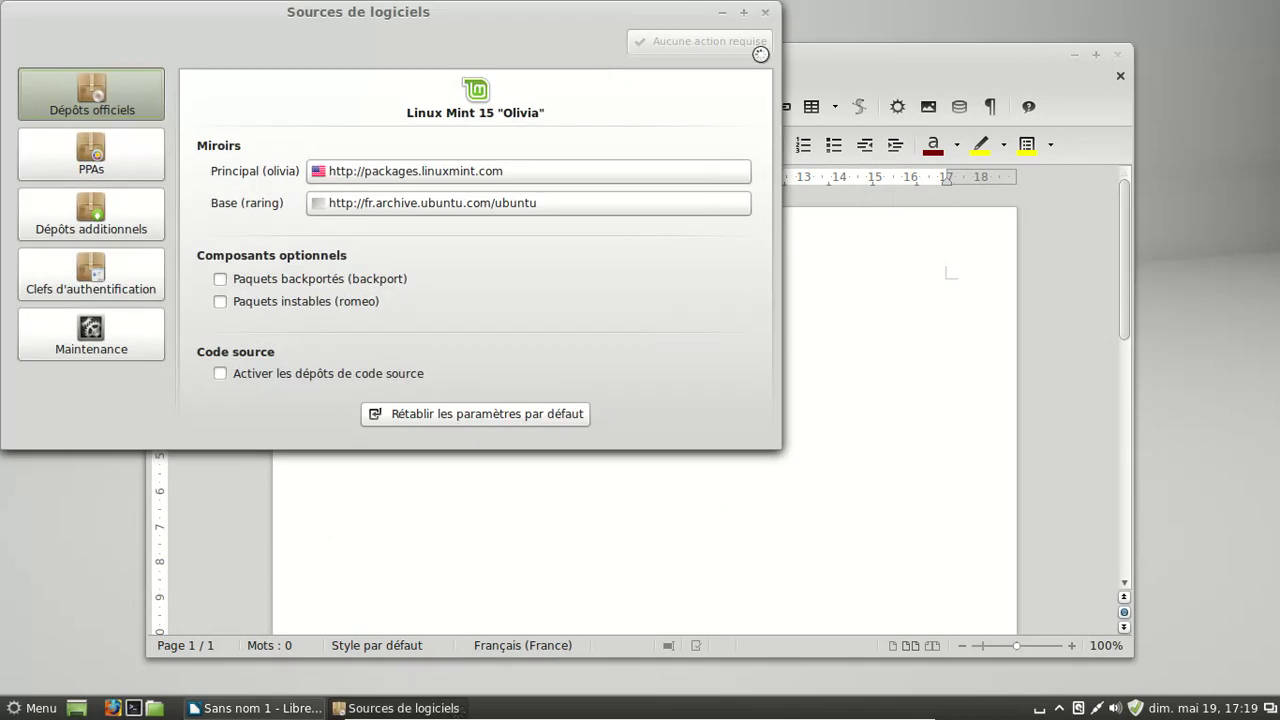
click(853, 71)
click(594, 75)
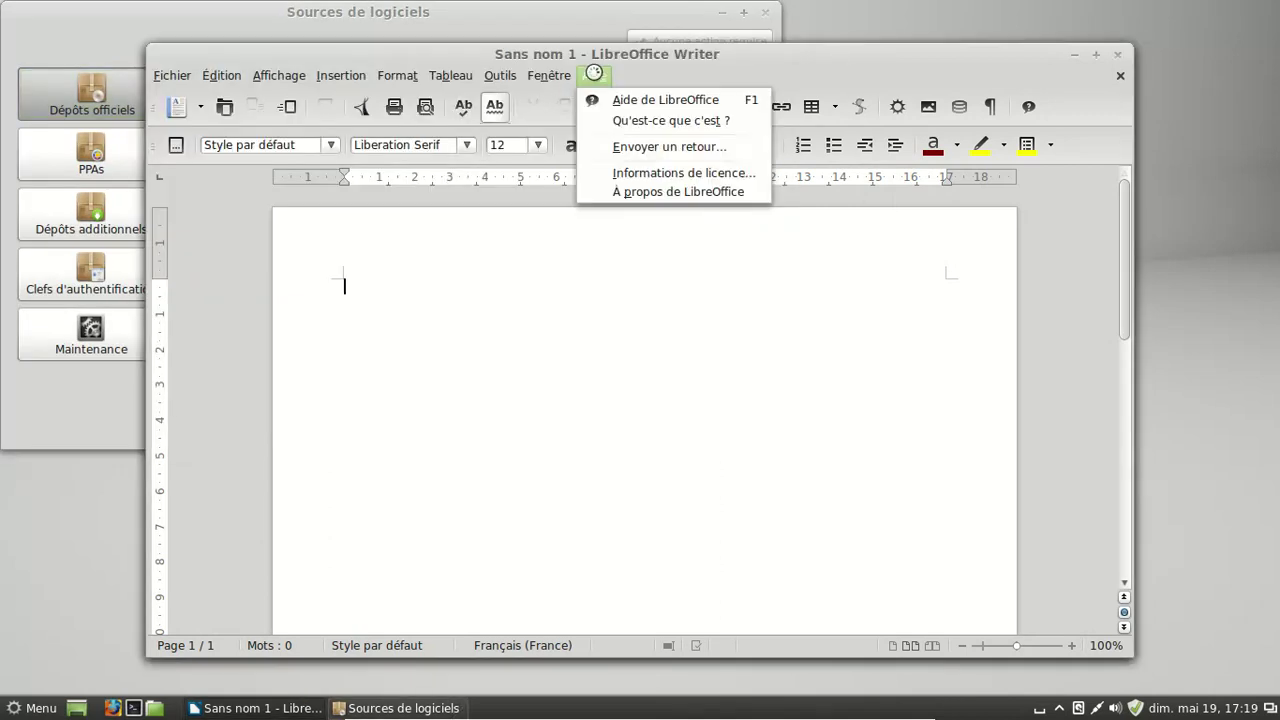
click(632, 194)
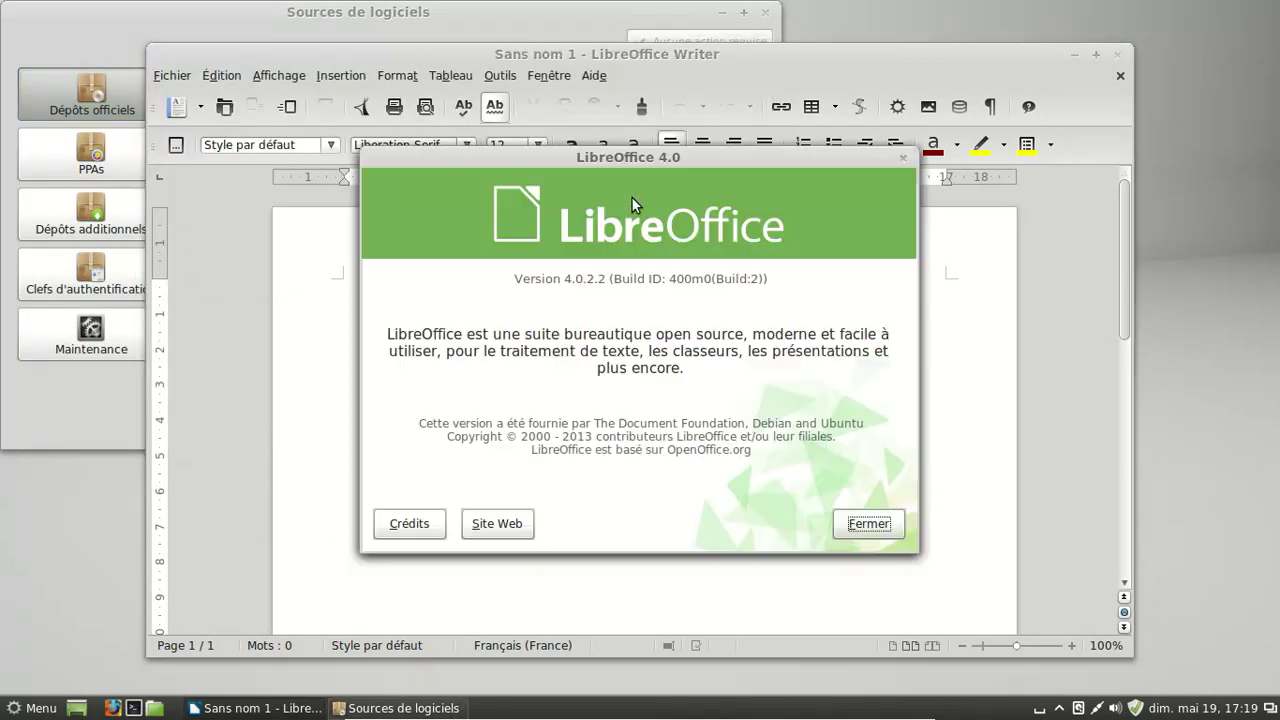
click(886, 534)
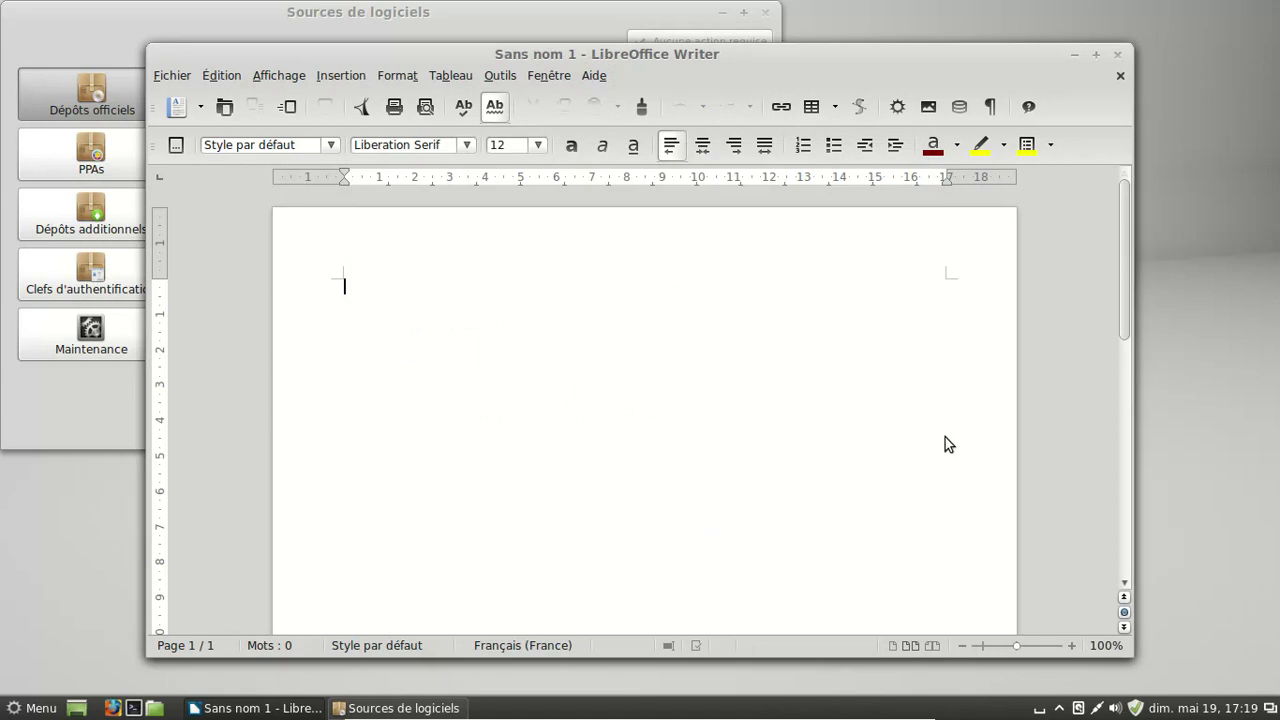
click(1117, 53)
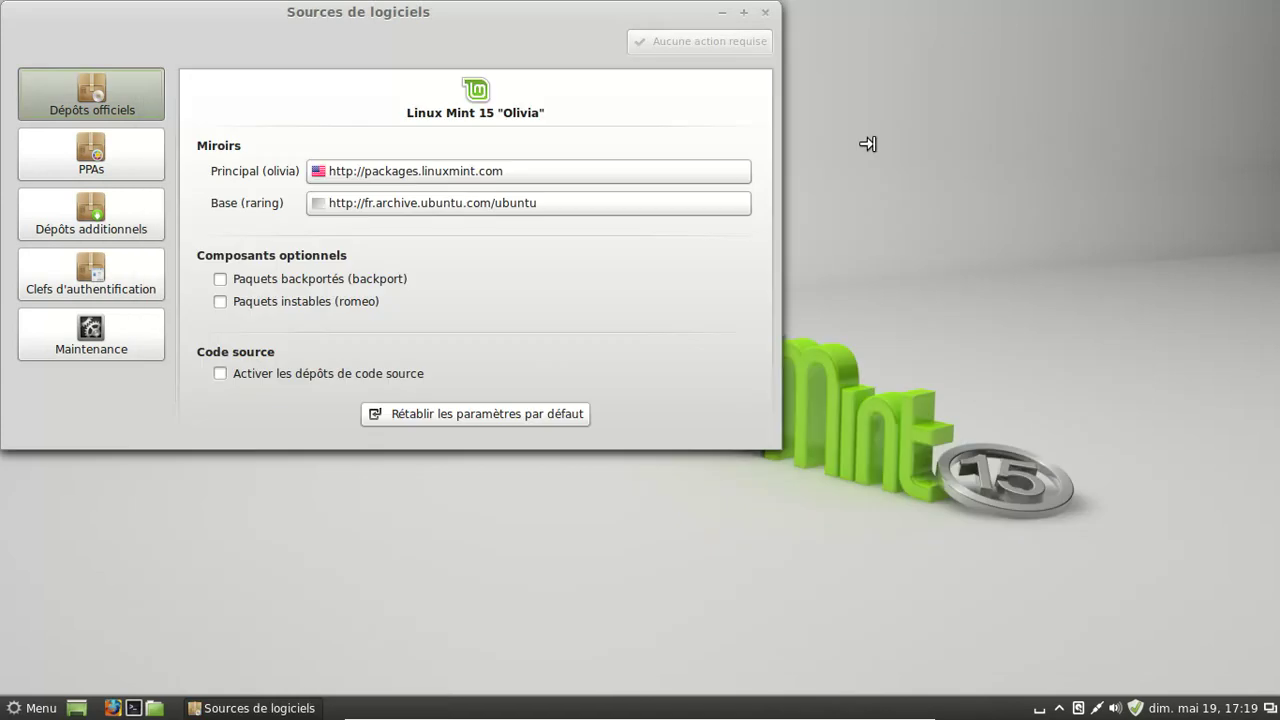
- Open the mirror picker for the Principal mirror and try menu searches 'mago', 'store', 'logit'
click(561, 180)
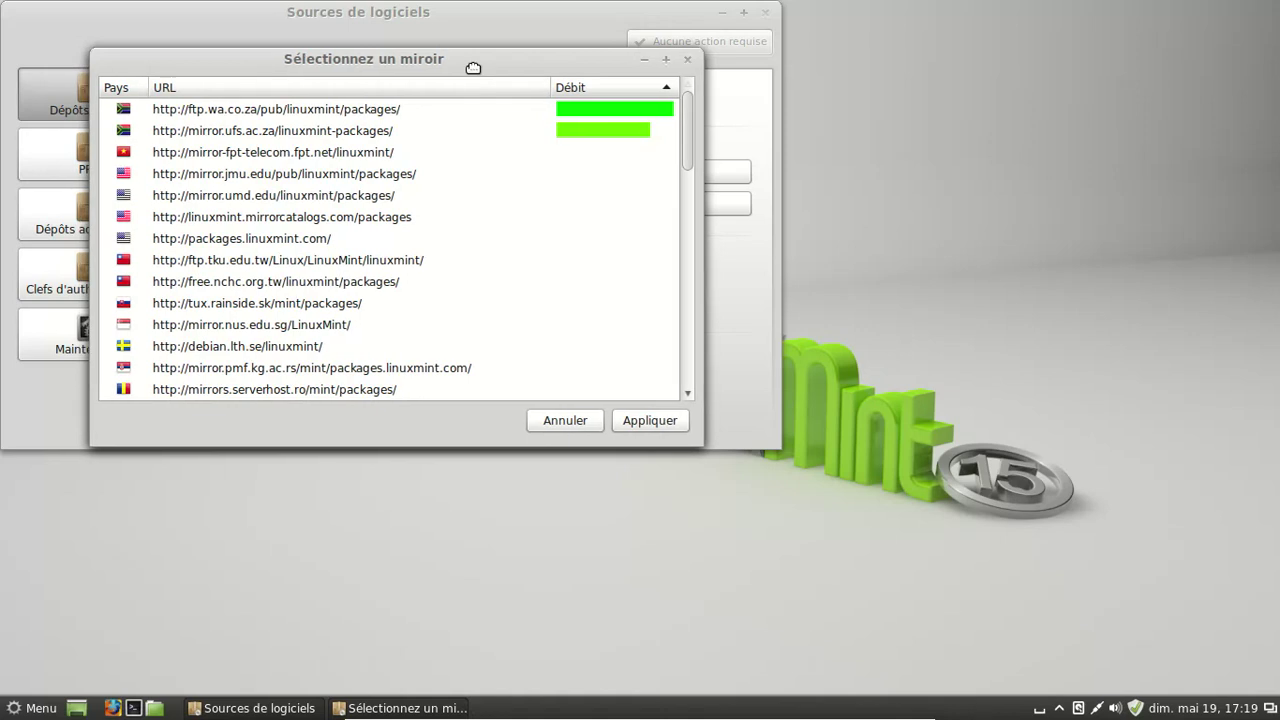
drag(468, 68, 864, 275)
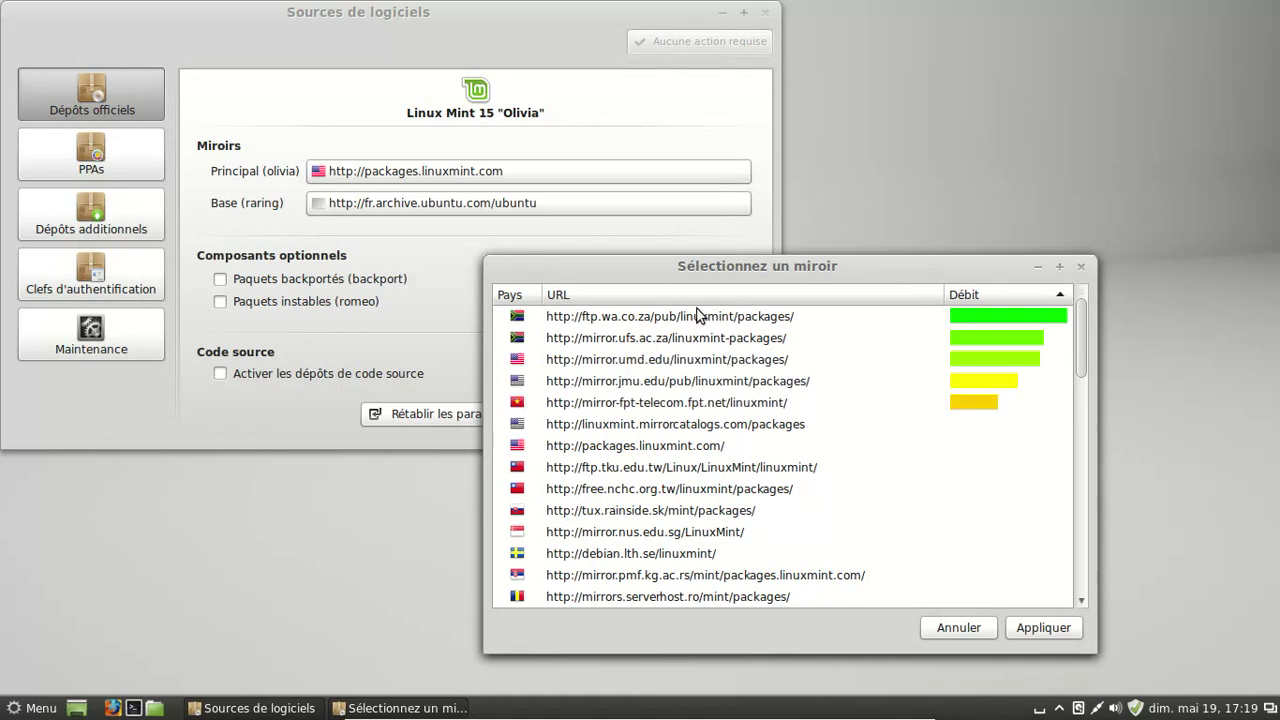
click(34, 708)
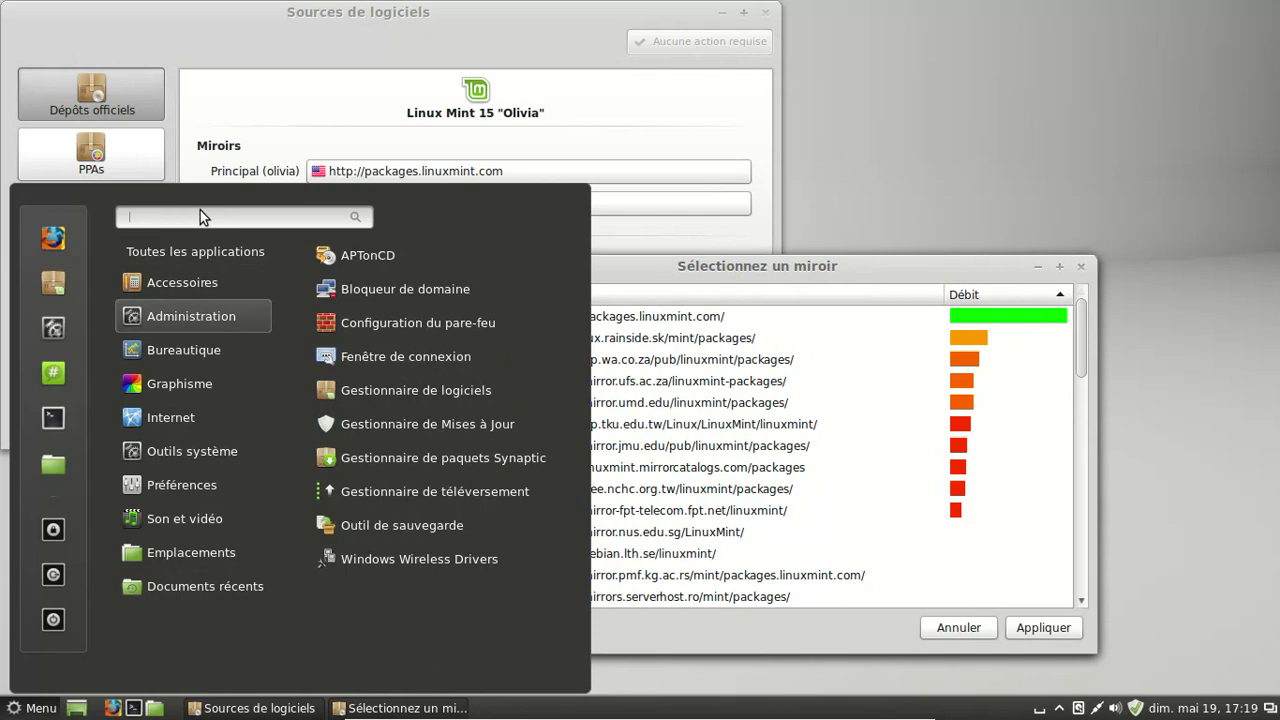
text(mago)
key(BackSpace)
key(BackSpace)
key(BackSpace)
key(BackSpace)
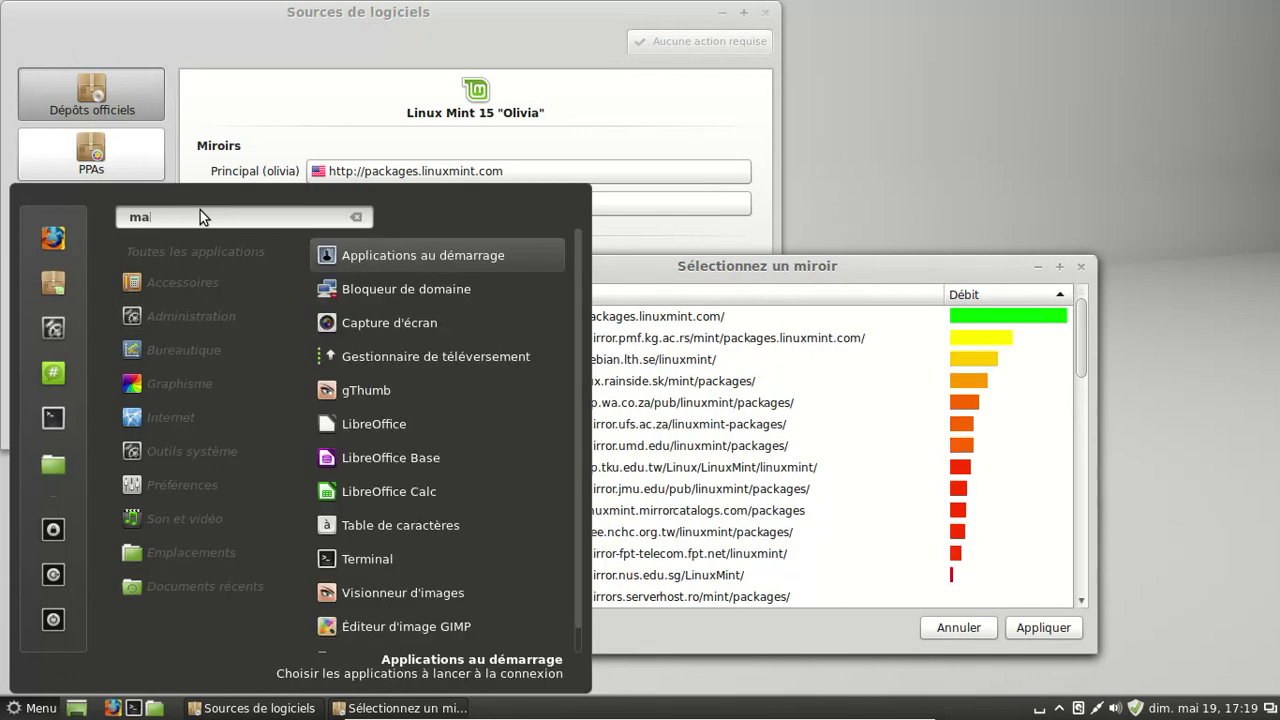
text(store)
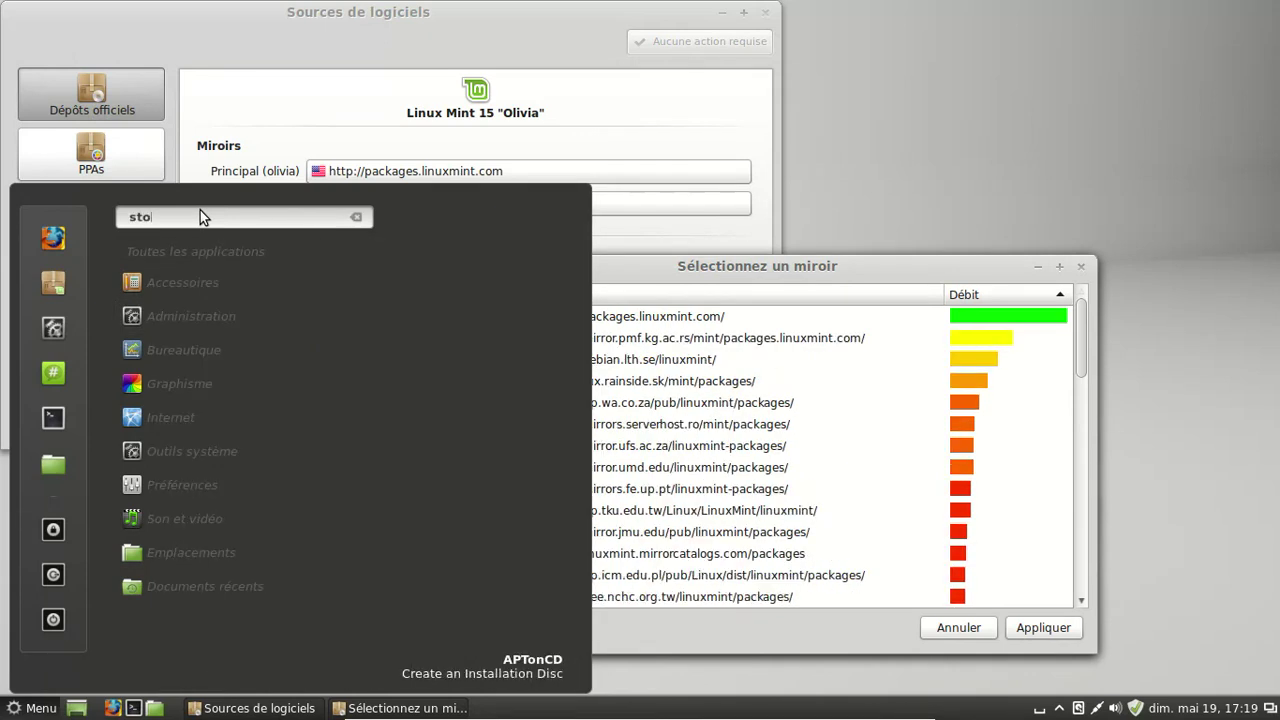
key(BackSpace)
key(BackSpace)
key(BackSpace)
key(BackSpace)
key(BackSpace)
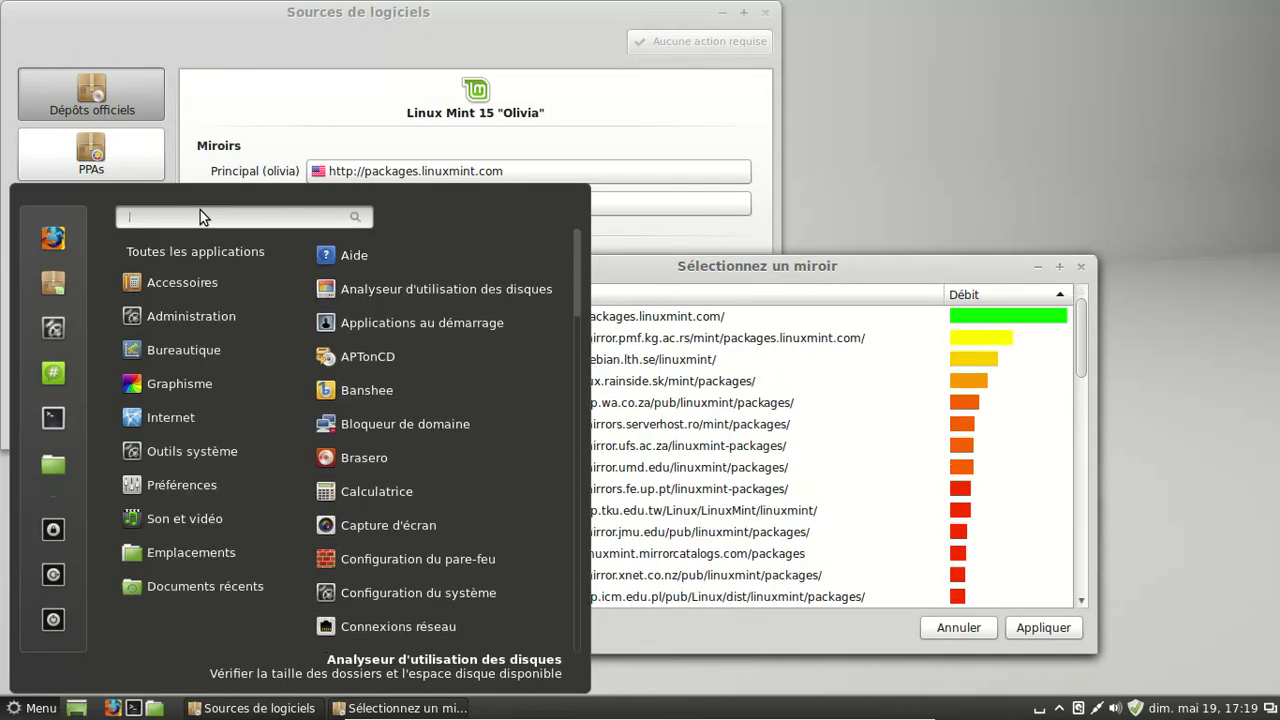
text(logit)
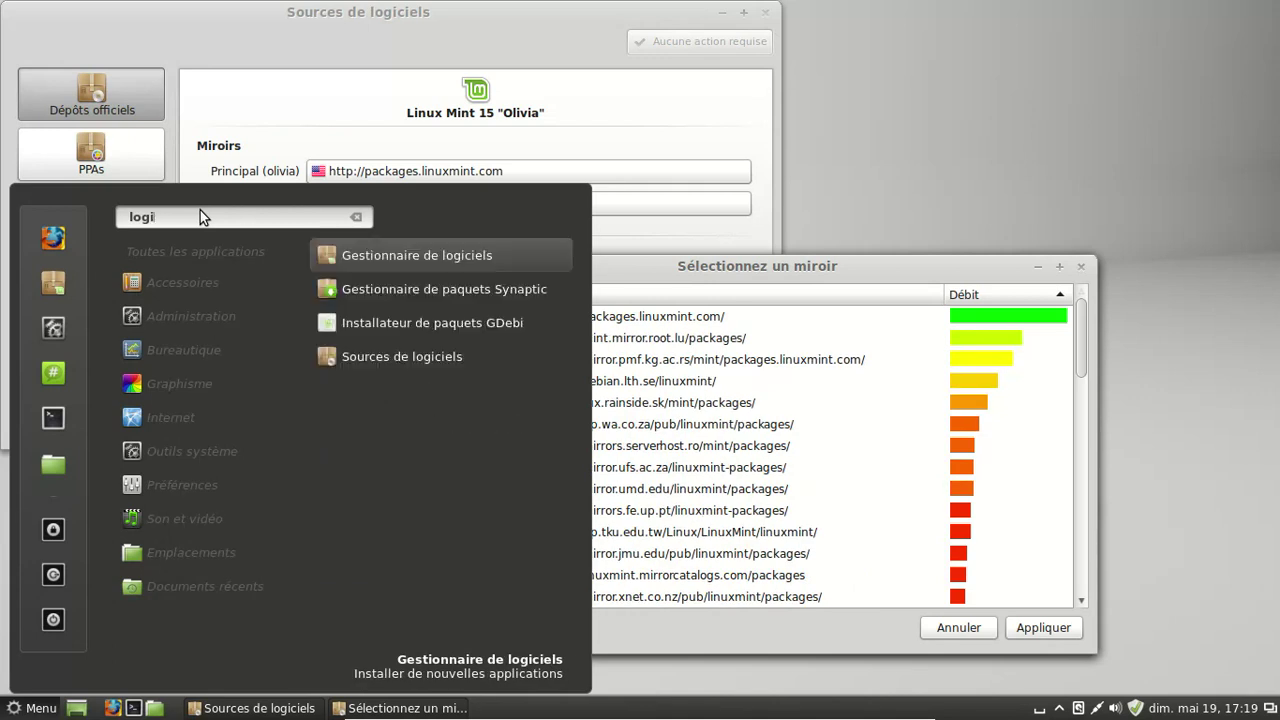
key(BackSpace)
key(BackSpace)
key(BackSpace)
key(BackSpace)
key(BackSpace)
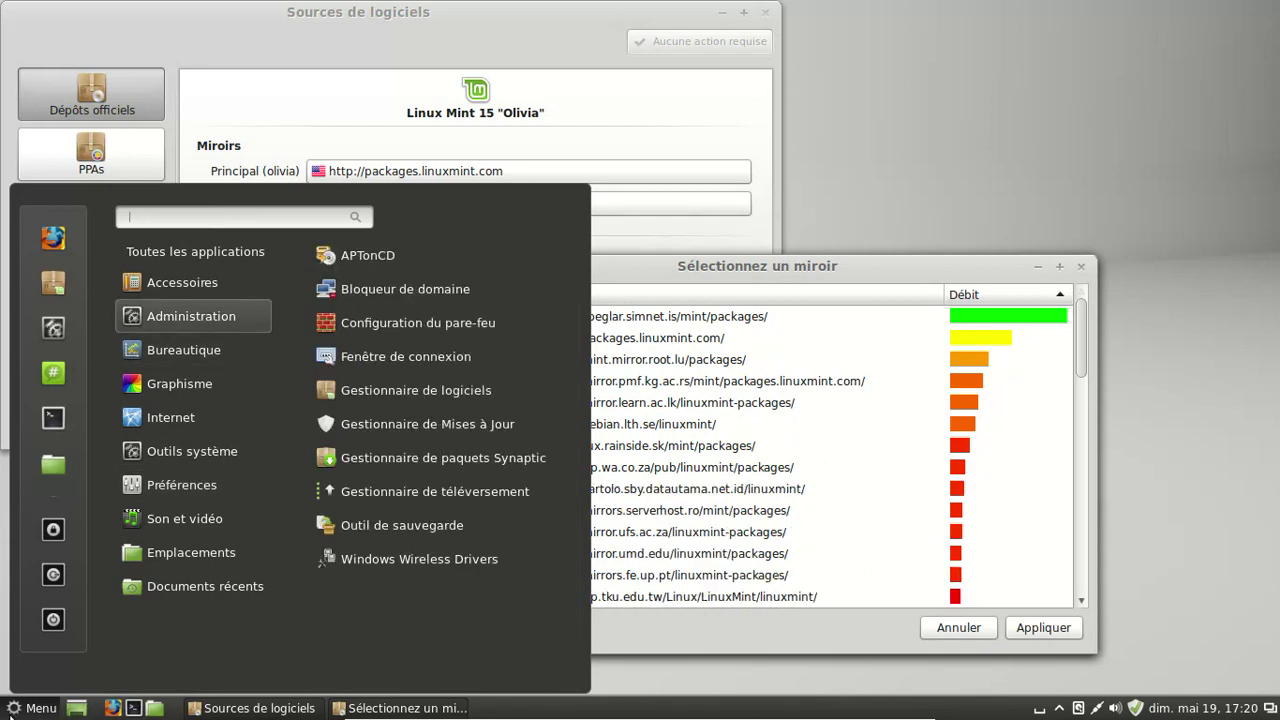
- Close the menu and set the main mirror to the fastest, speglar.simnet.is
key(Escape)
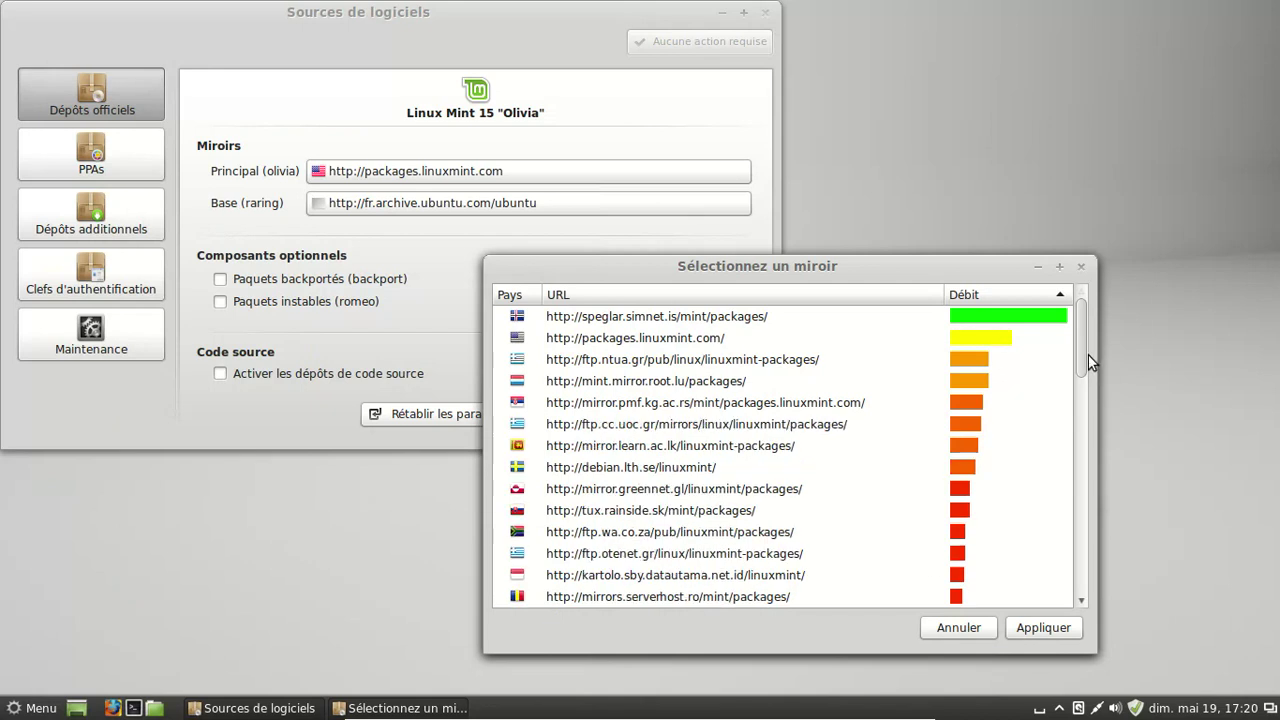
drag(1082, 350, 1093, 280)
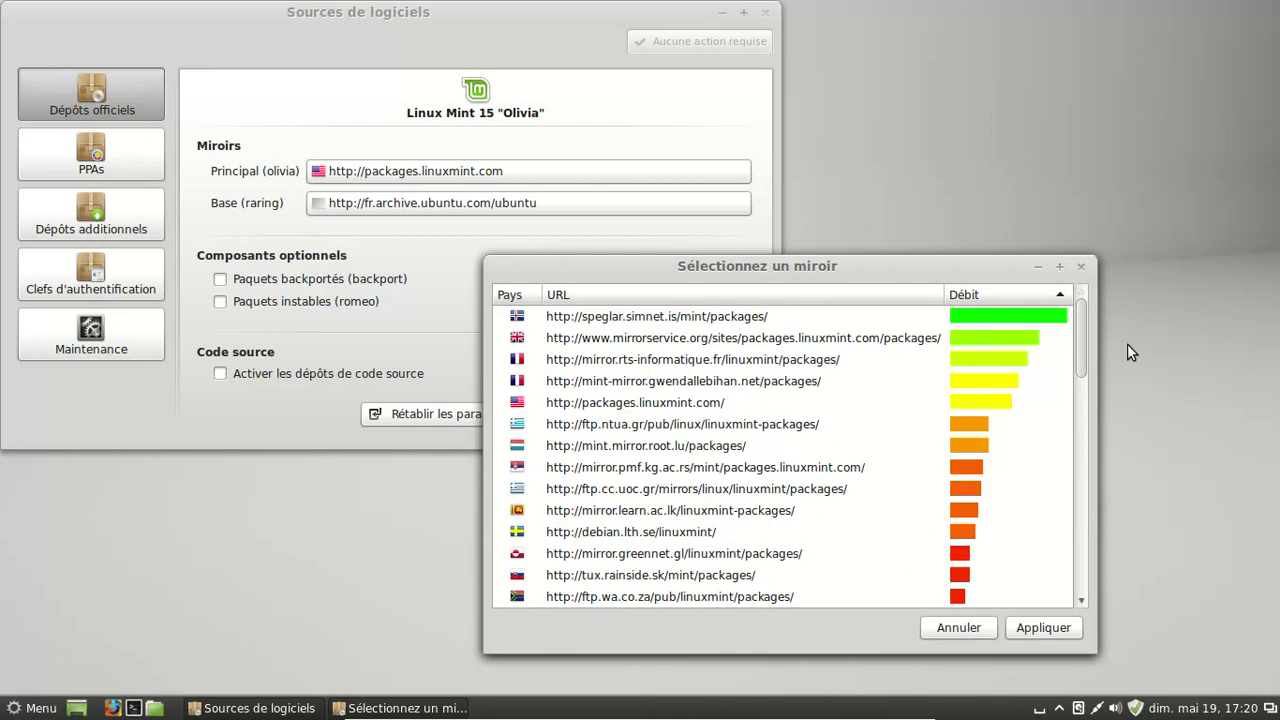
drag(1078, 331, 1124, 351)
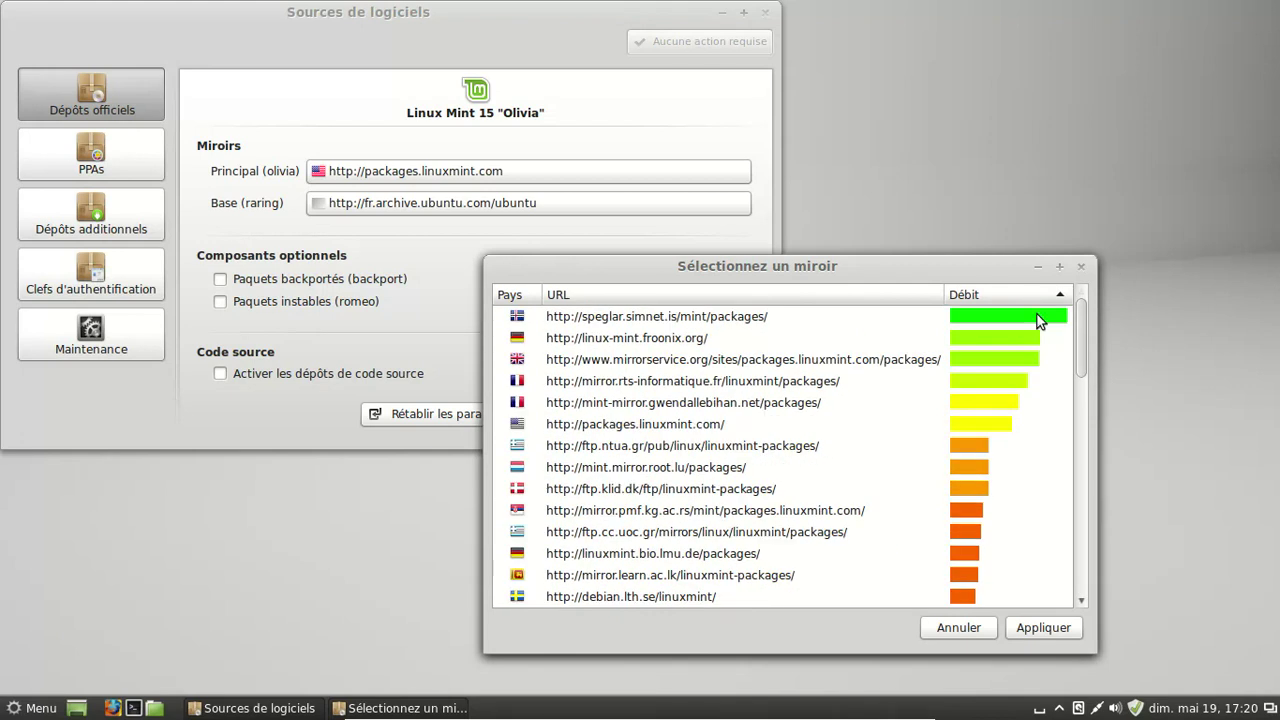
click(768, 320)
- Apply speglar.simnet.is as the main mirror and bring up the Base (raring) mirror picker
click(1036, 626)
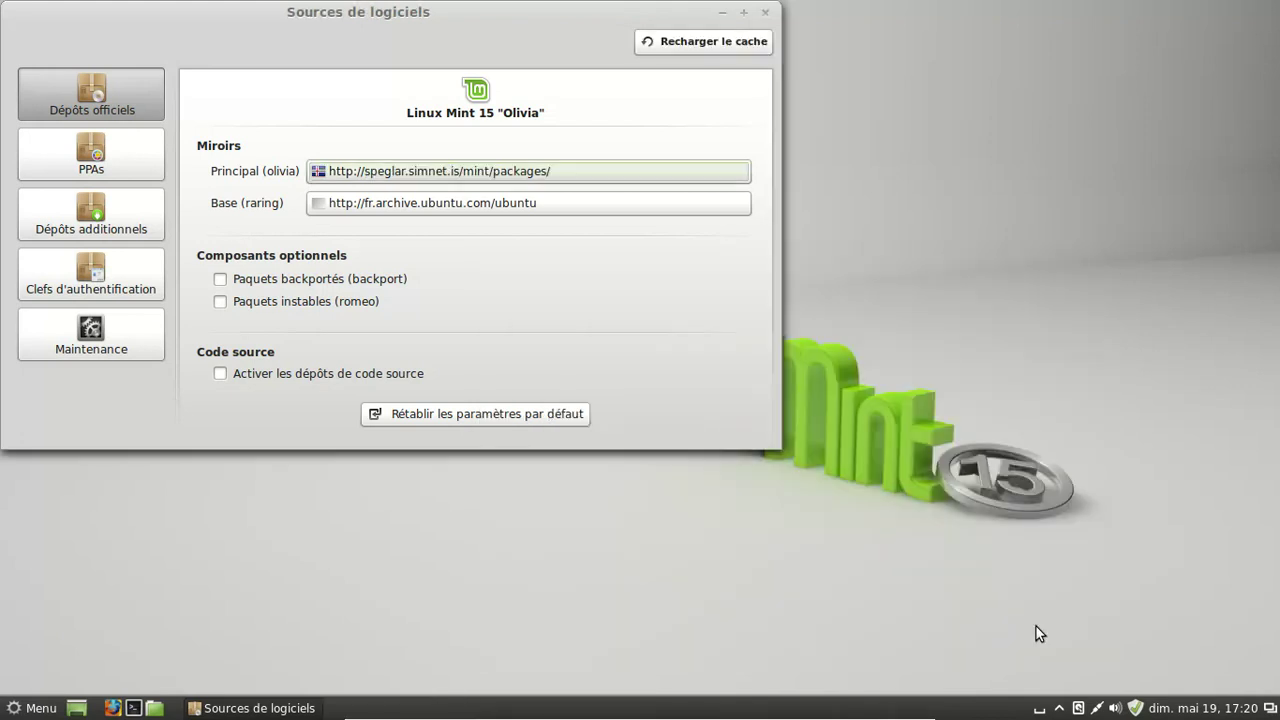
click(475, 206)
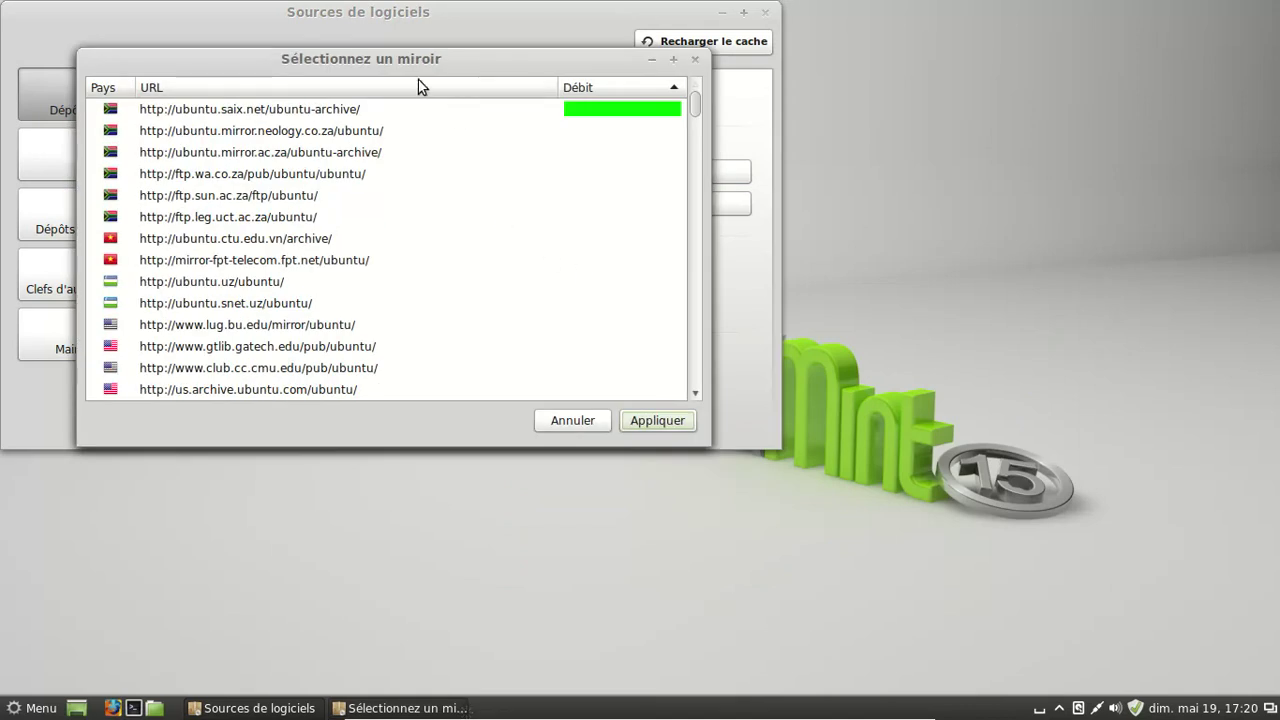
drag(410, 62, 859, 212)
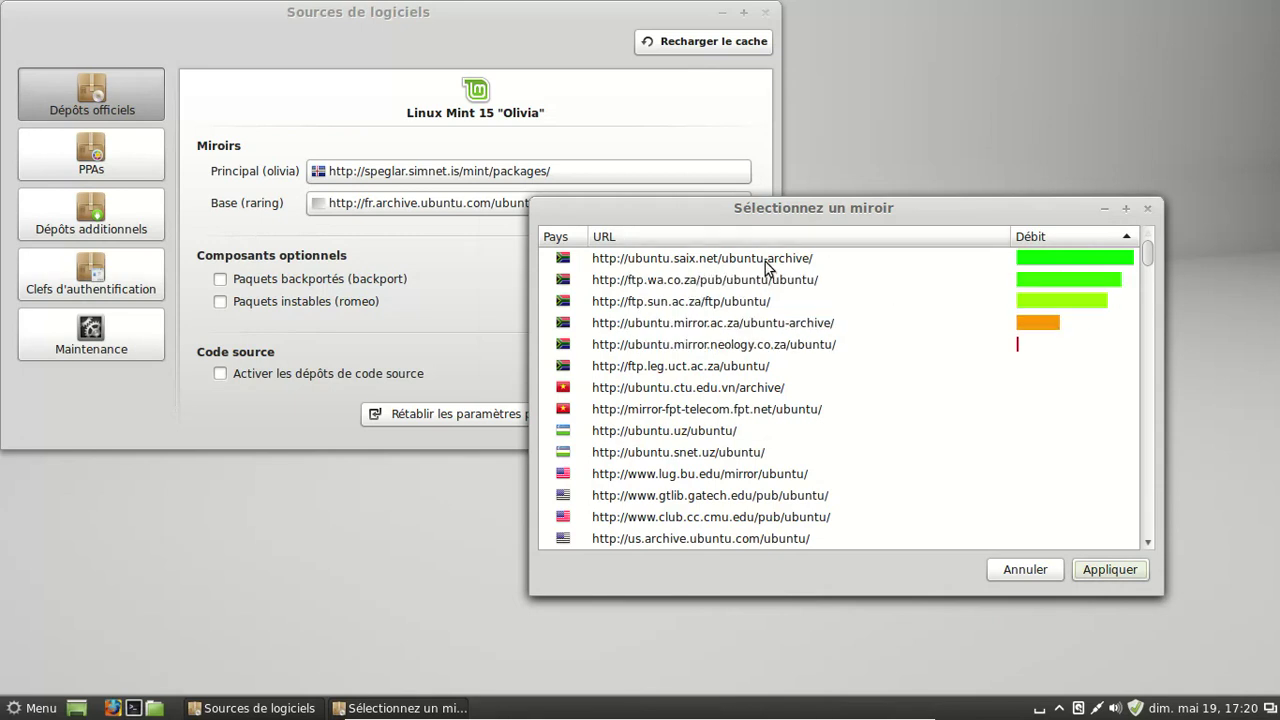
click(36, 708)
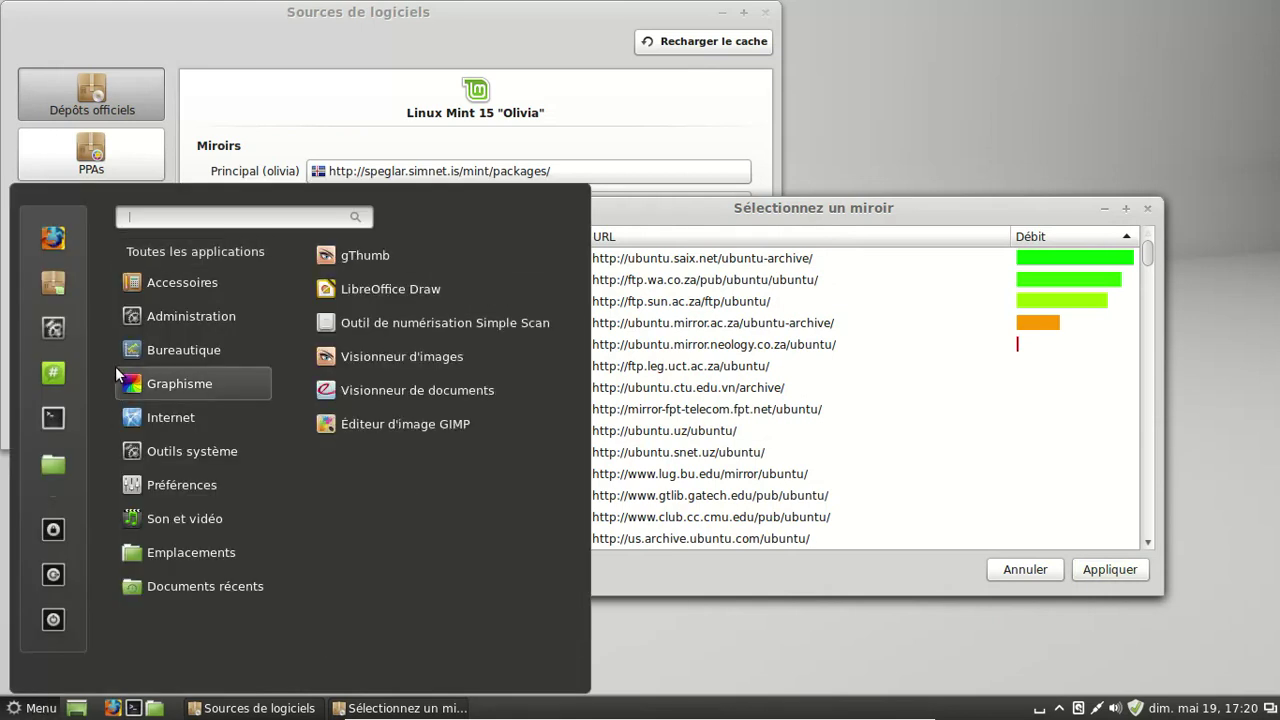
- Browse the menu categories and open the Documents folder from Emplacements
mouse_move(166, 319)
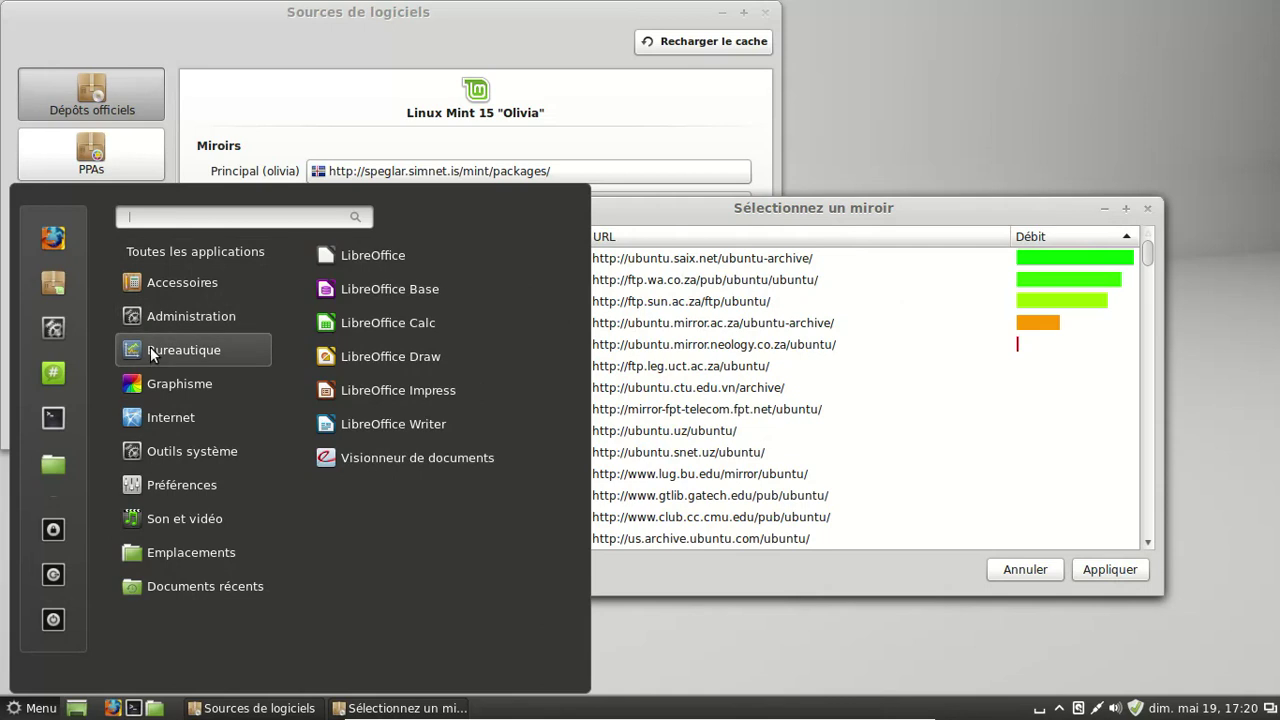
mouse_move(139, 378)
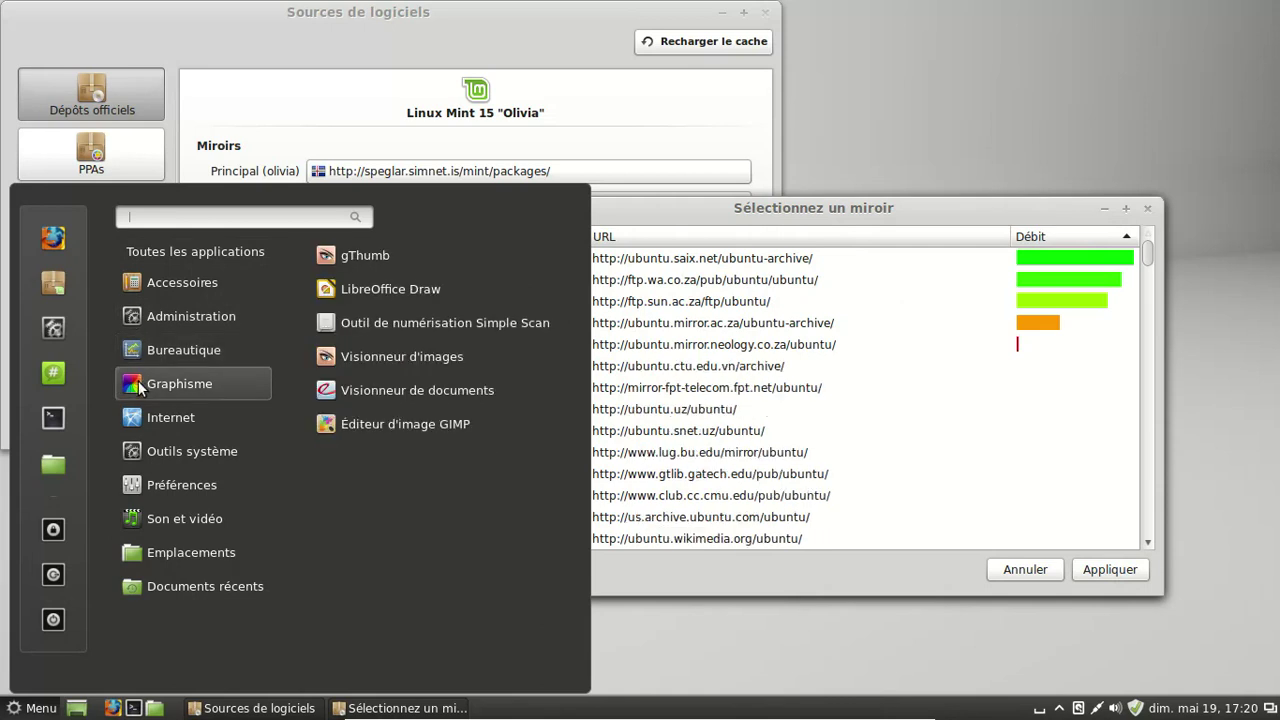
mouse_move(145, 446)
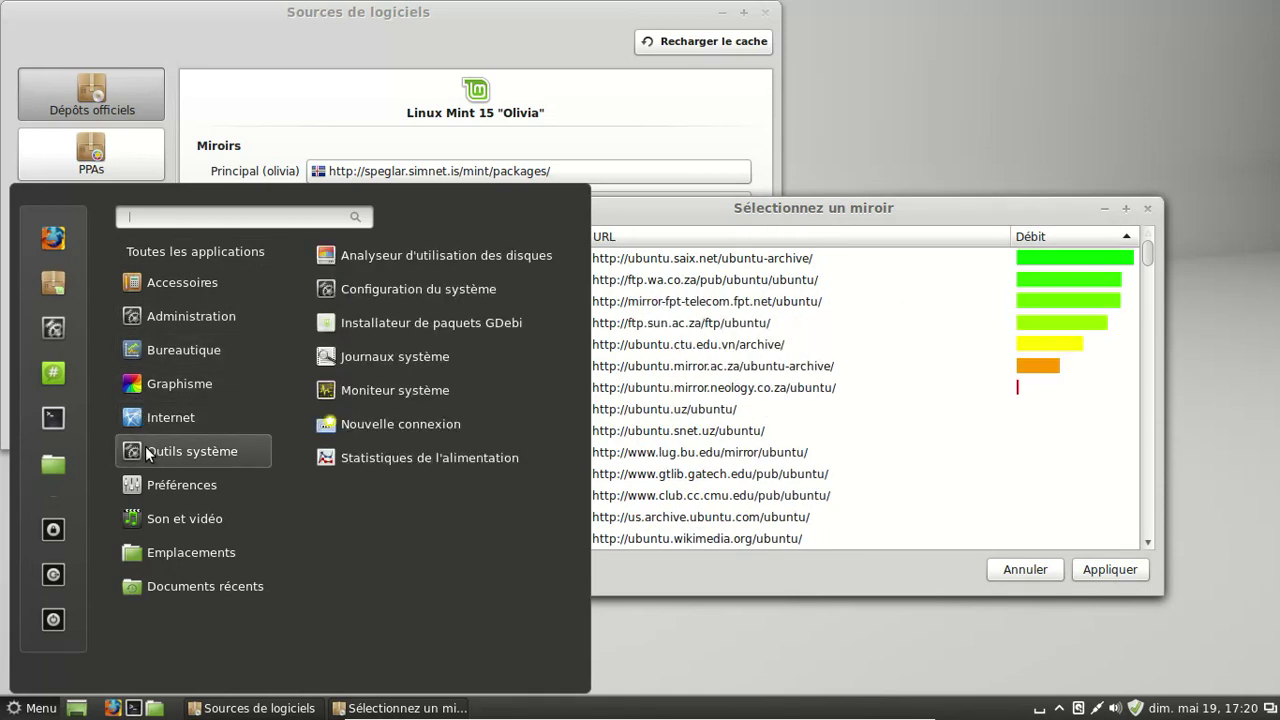
mouse_move(155, 482)
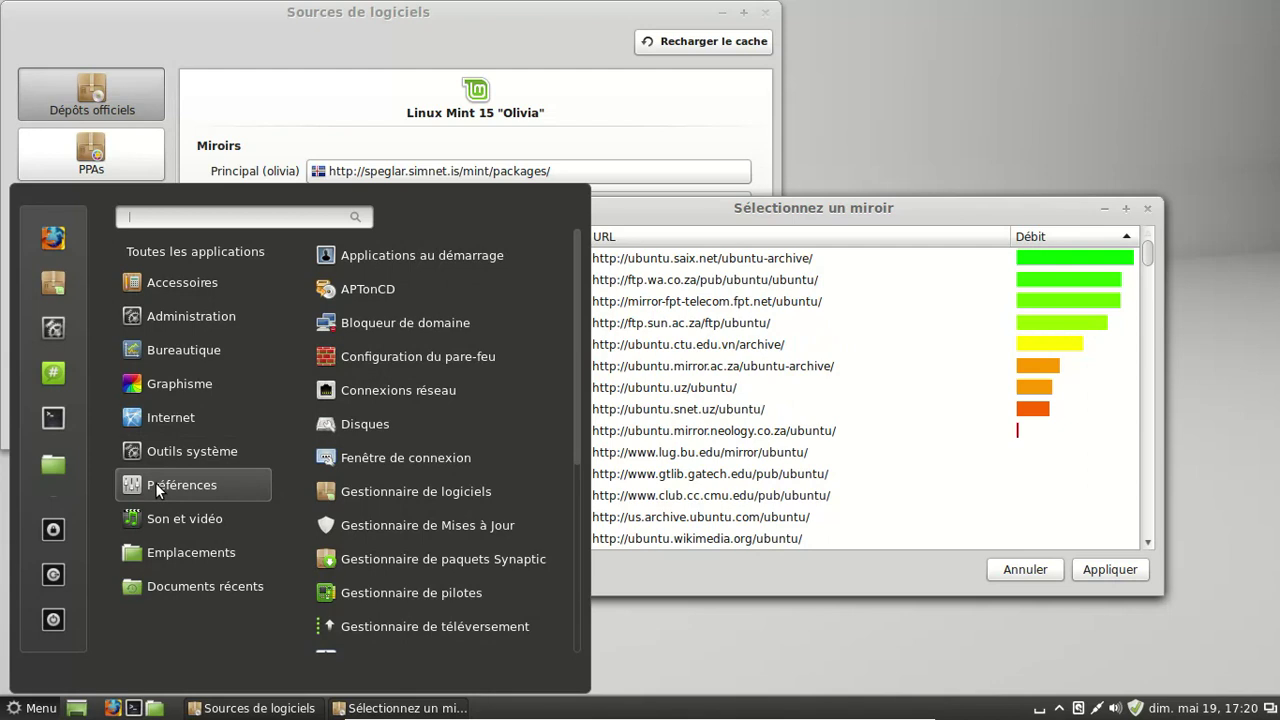
drag(574, 394, 587, 600)
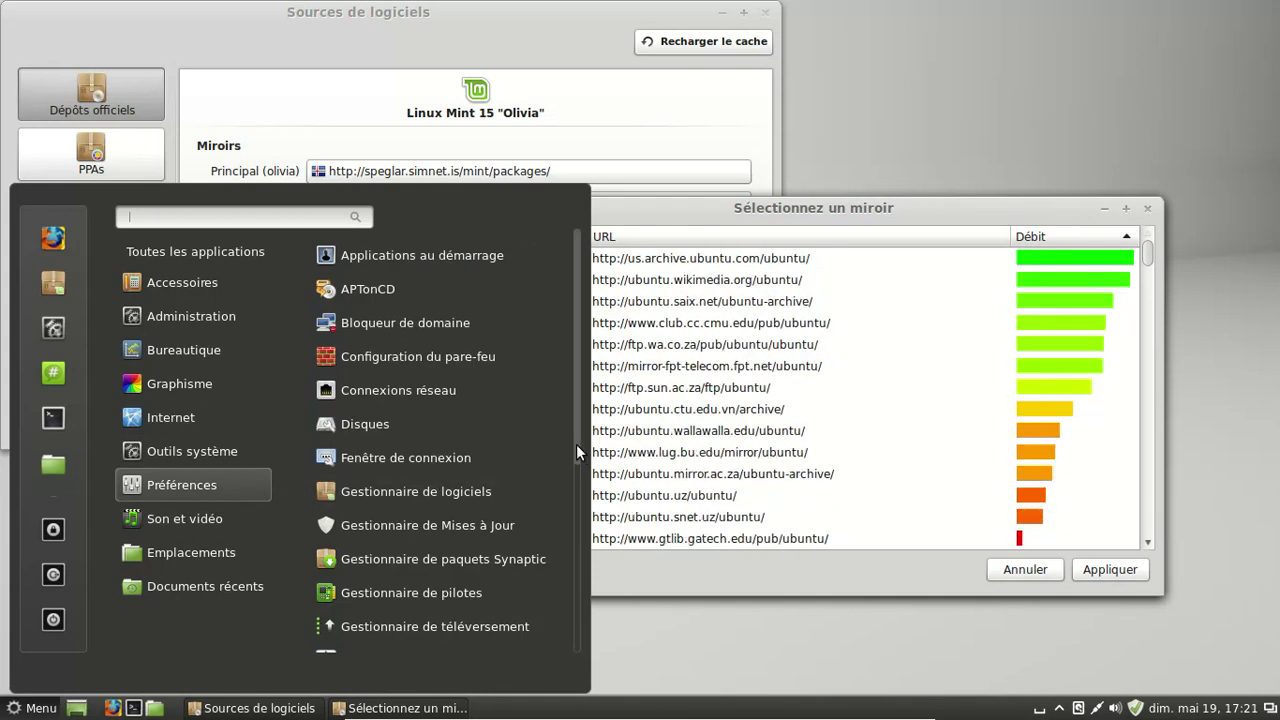
drag(576, 444, 582, 532)
mouse_move(266, 548)
mouse_move(229, 523)
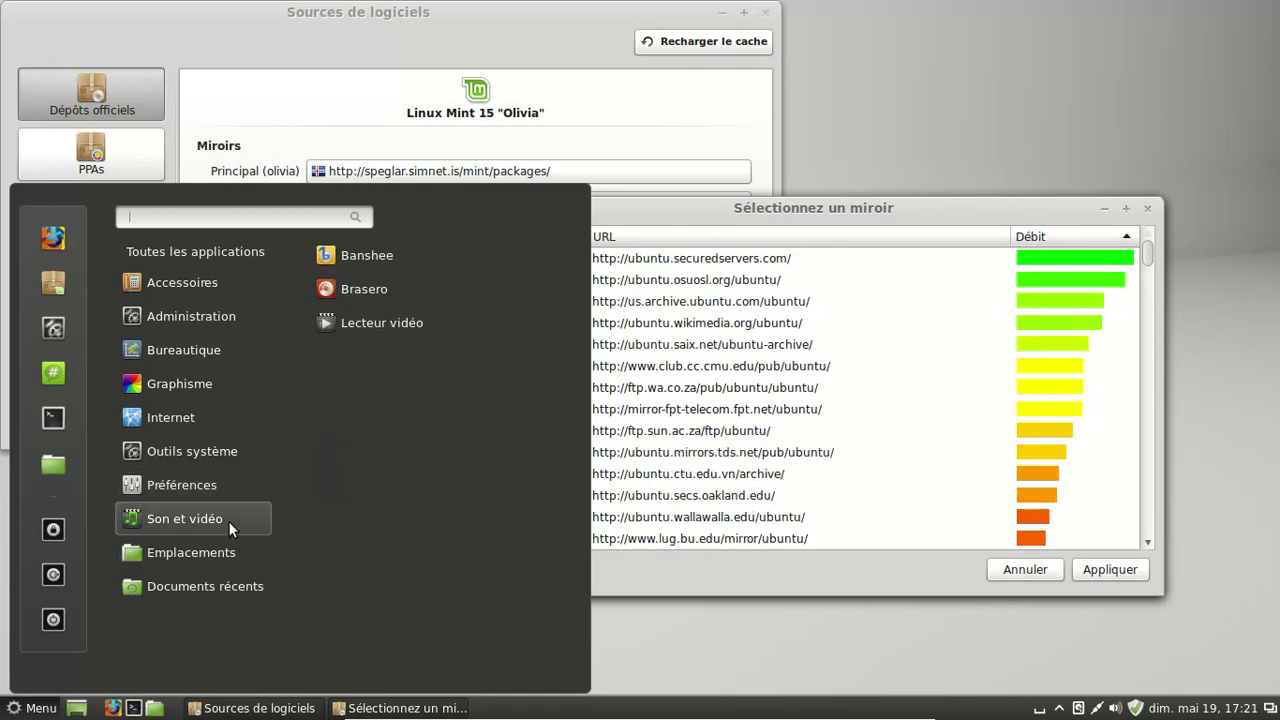
mouse_move(225, 559)
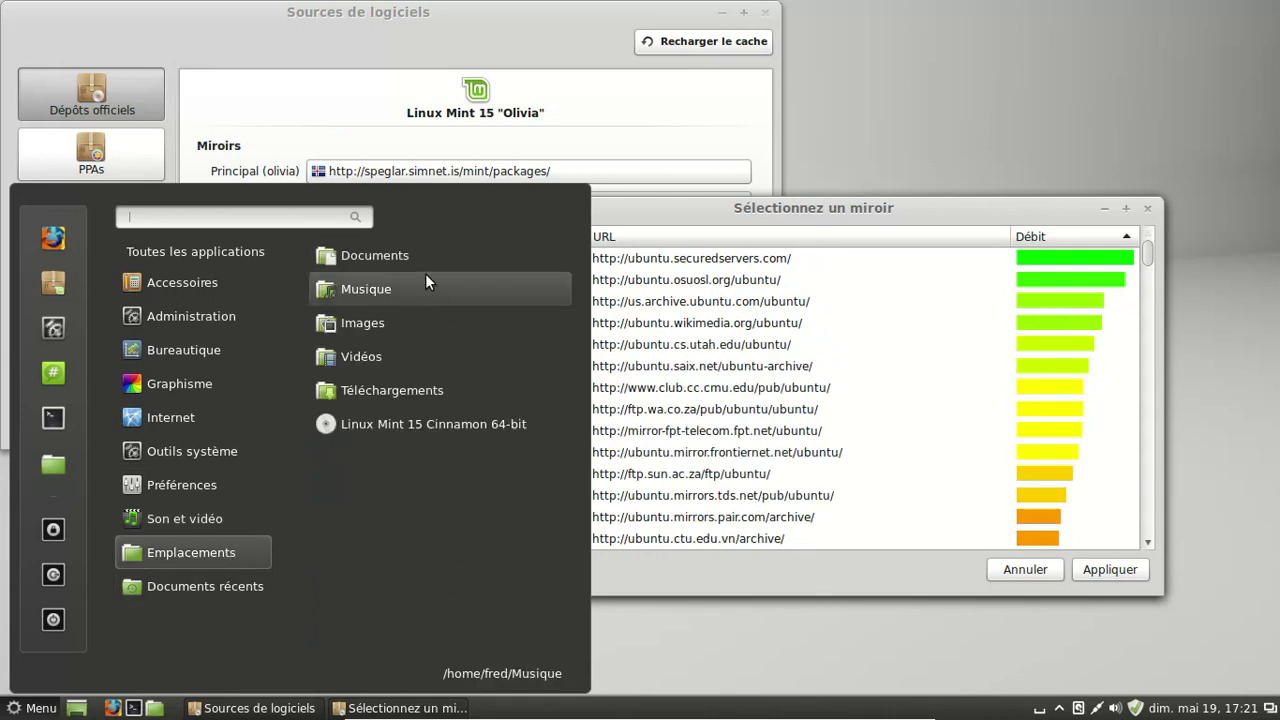
click(418, 262)
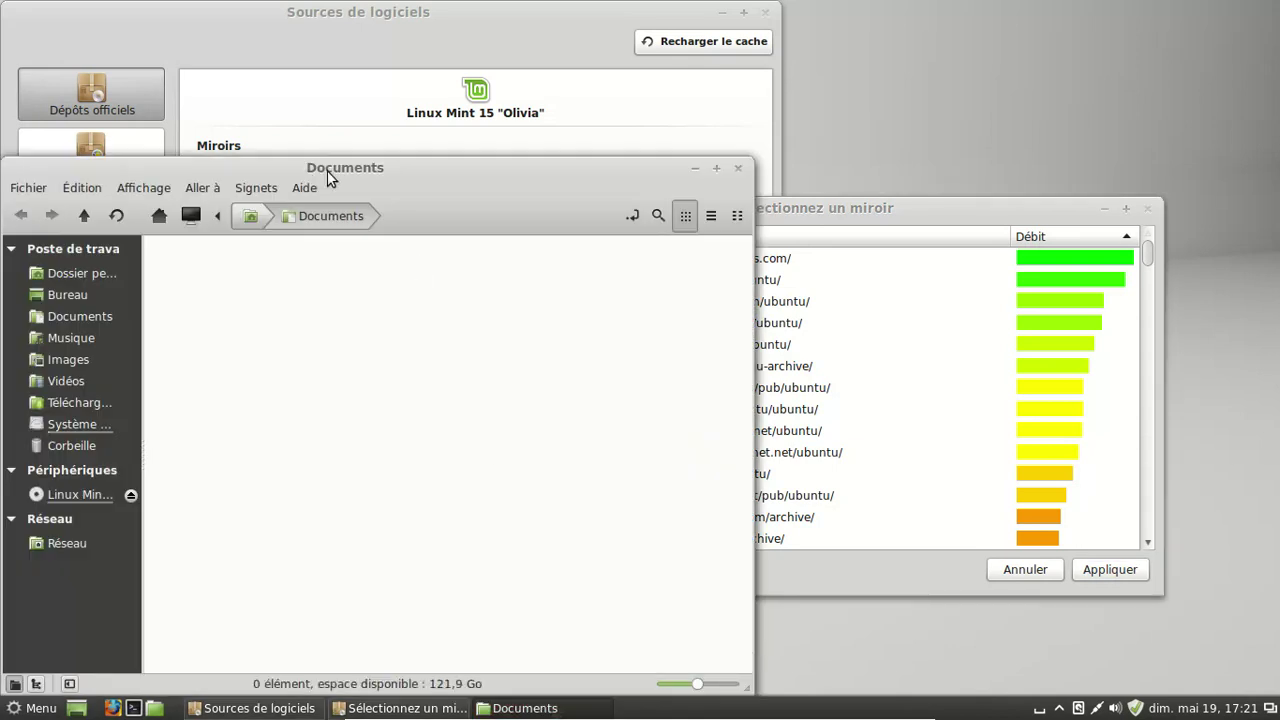
- Check Nemo's About box (version 1.8.1), then close the Documents window
drag(330, 178, 482, 113)
click(463, 127)
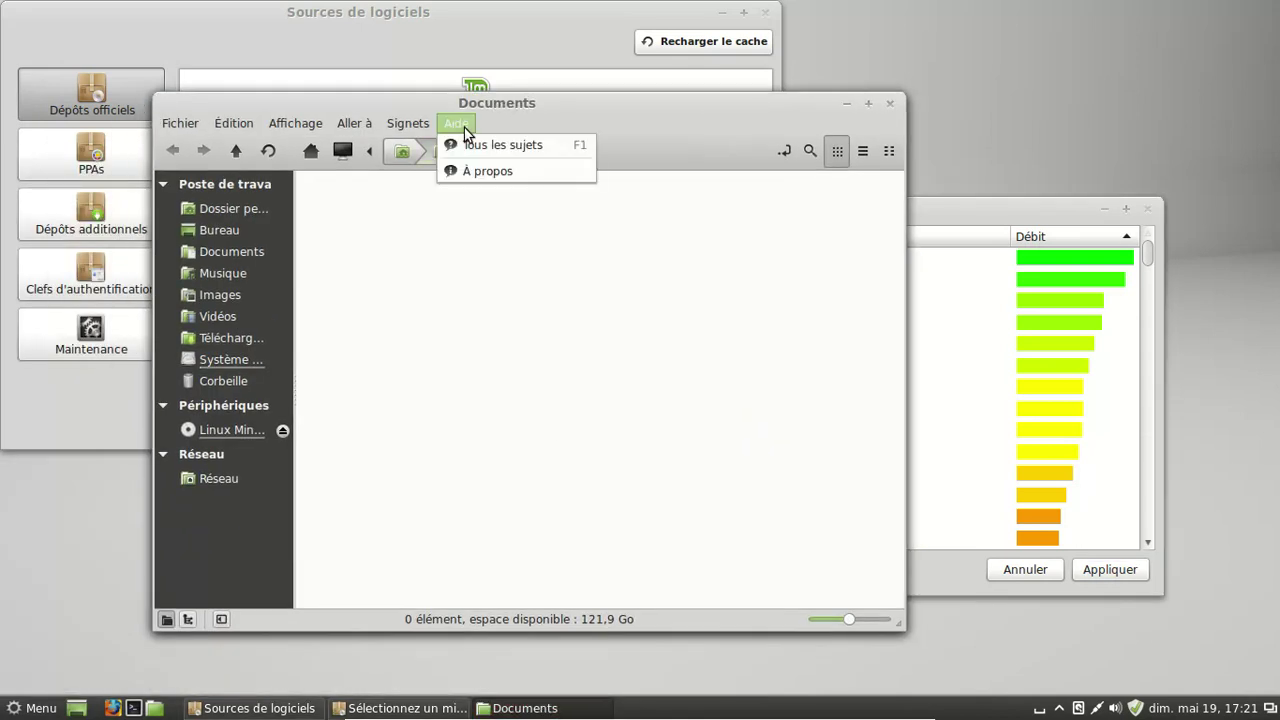
click(470, 170)
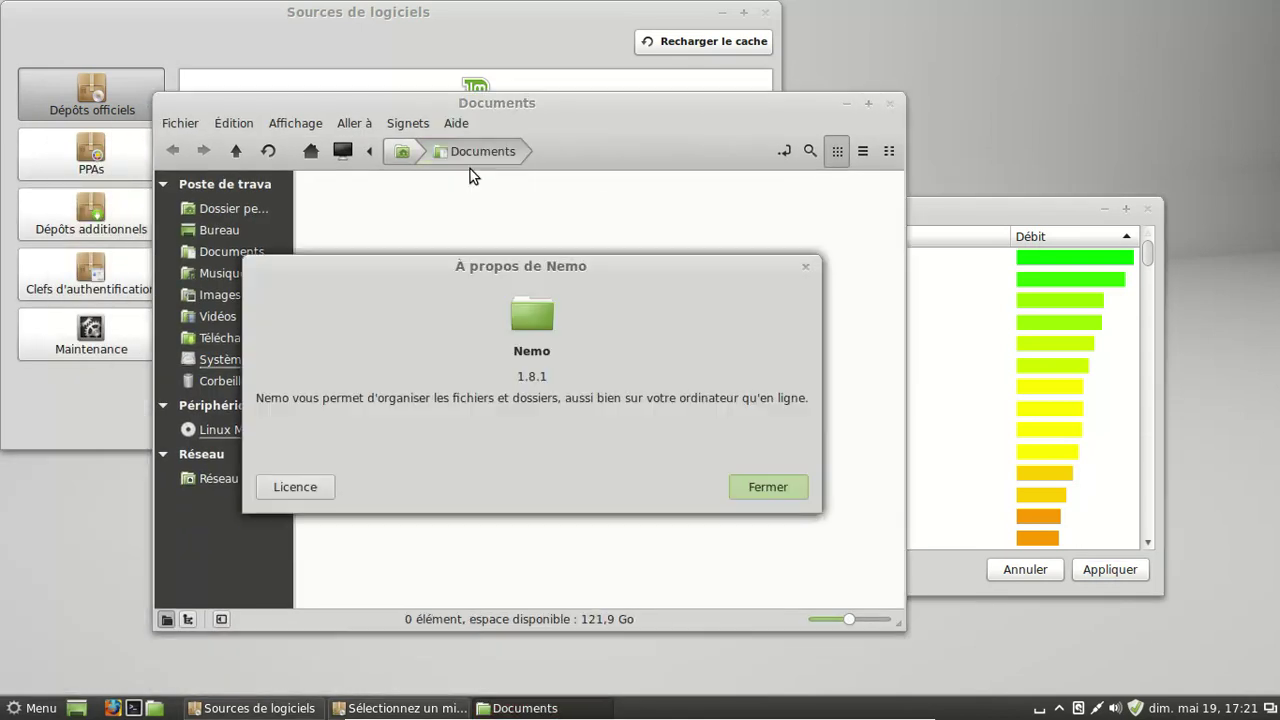
click(769, 488)
click(889, 104)
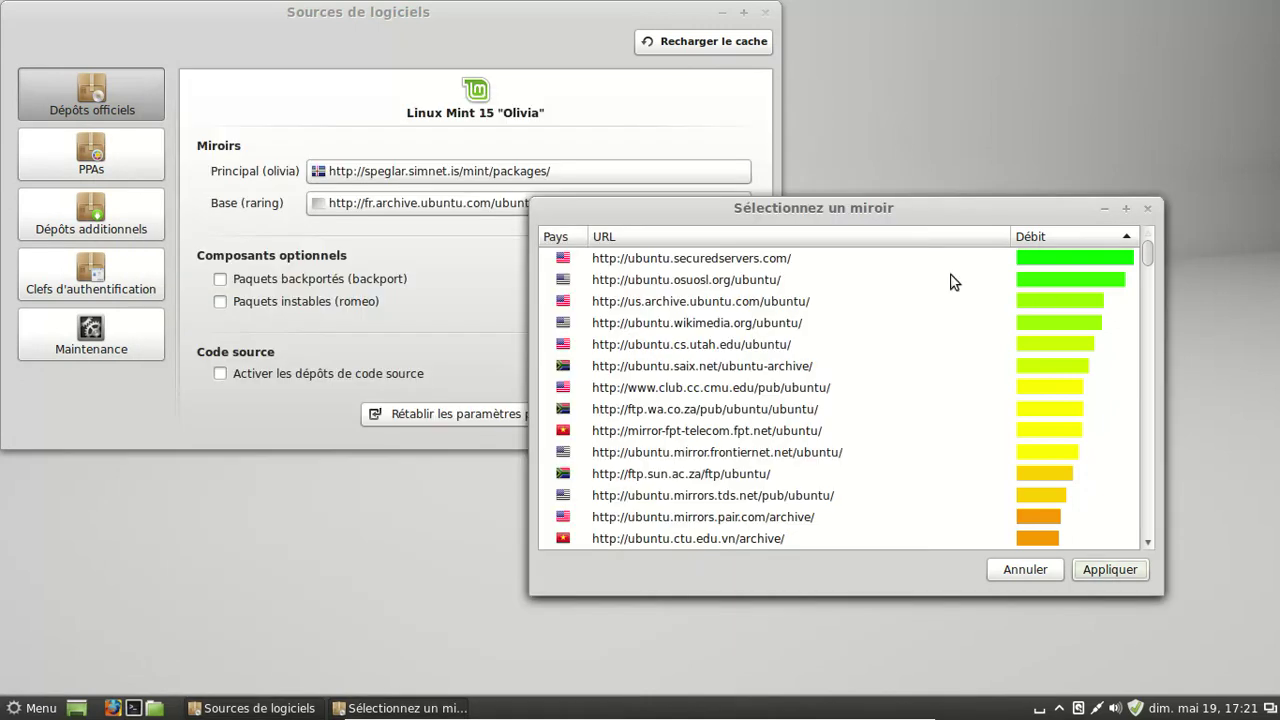
- Apply ubuntu.securedservers.com as base mirror, review the PPA, repository, key and maintenance sections, then close
click(851, 262)
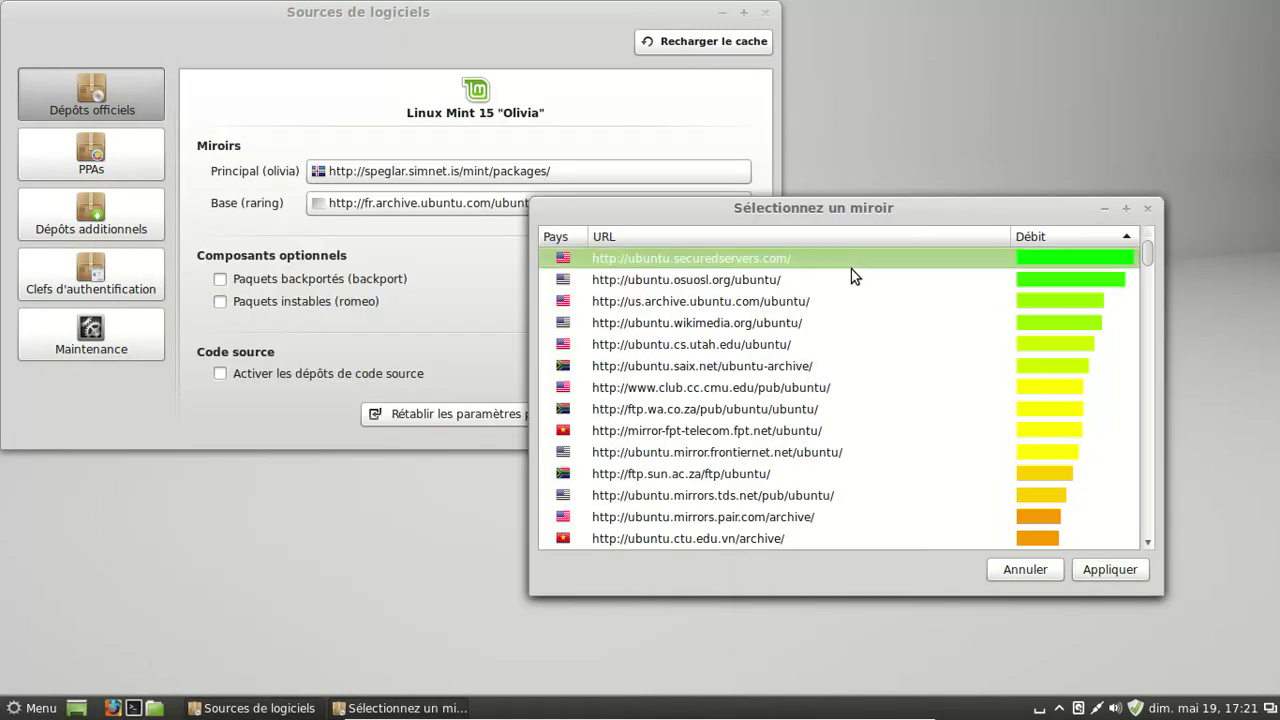
click(1111, 570)
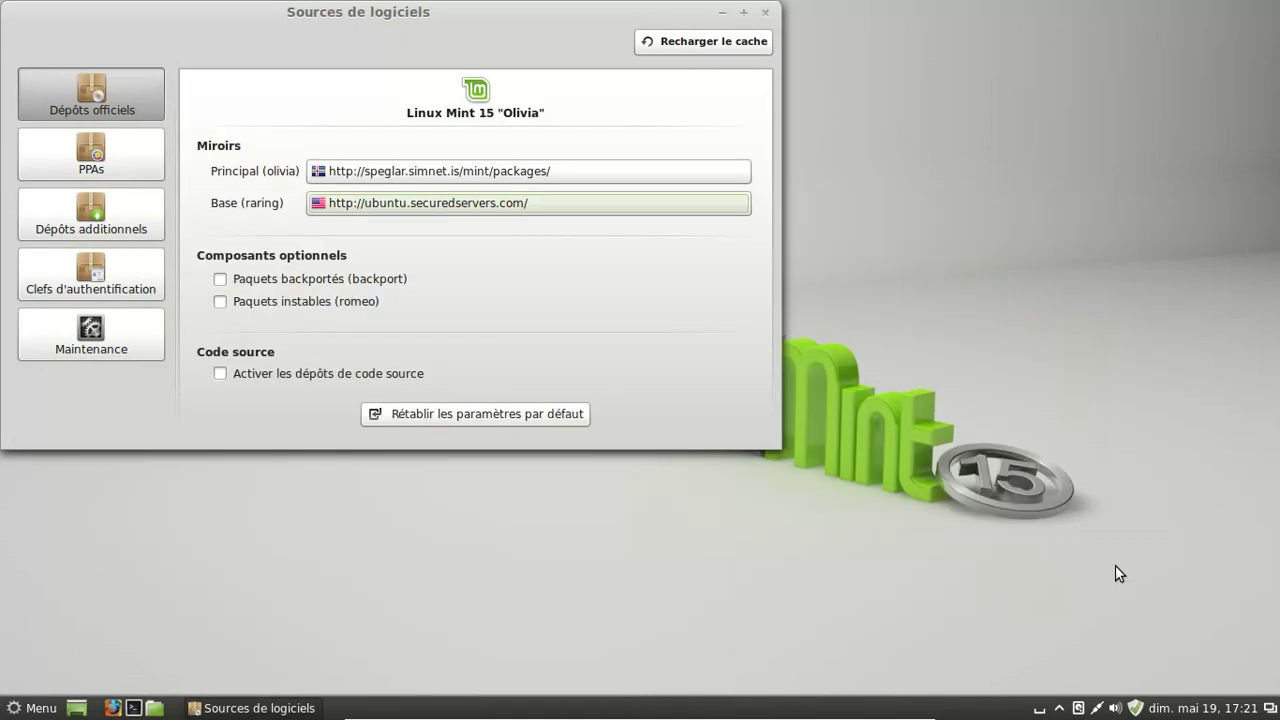
click(145, 168)
click(126, 213)
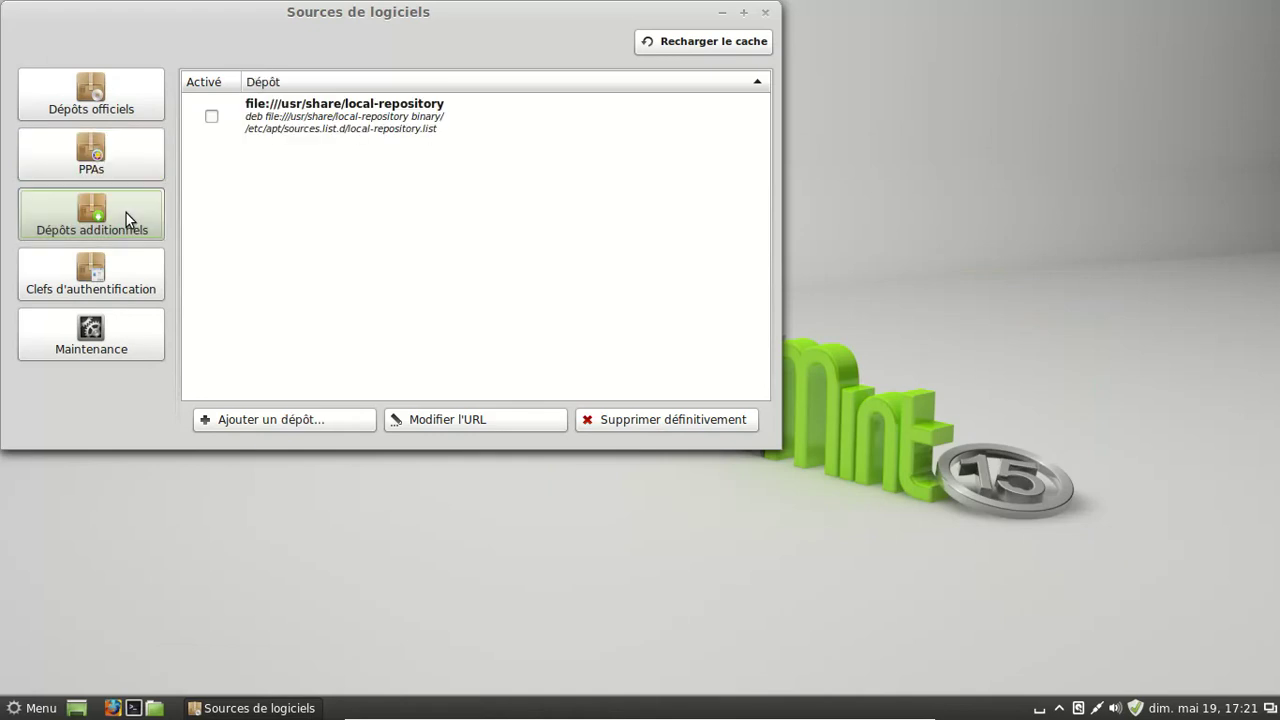
click(126, 268)
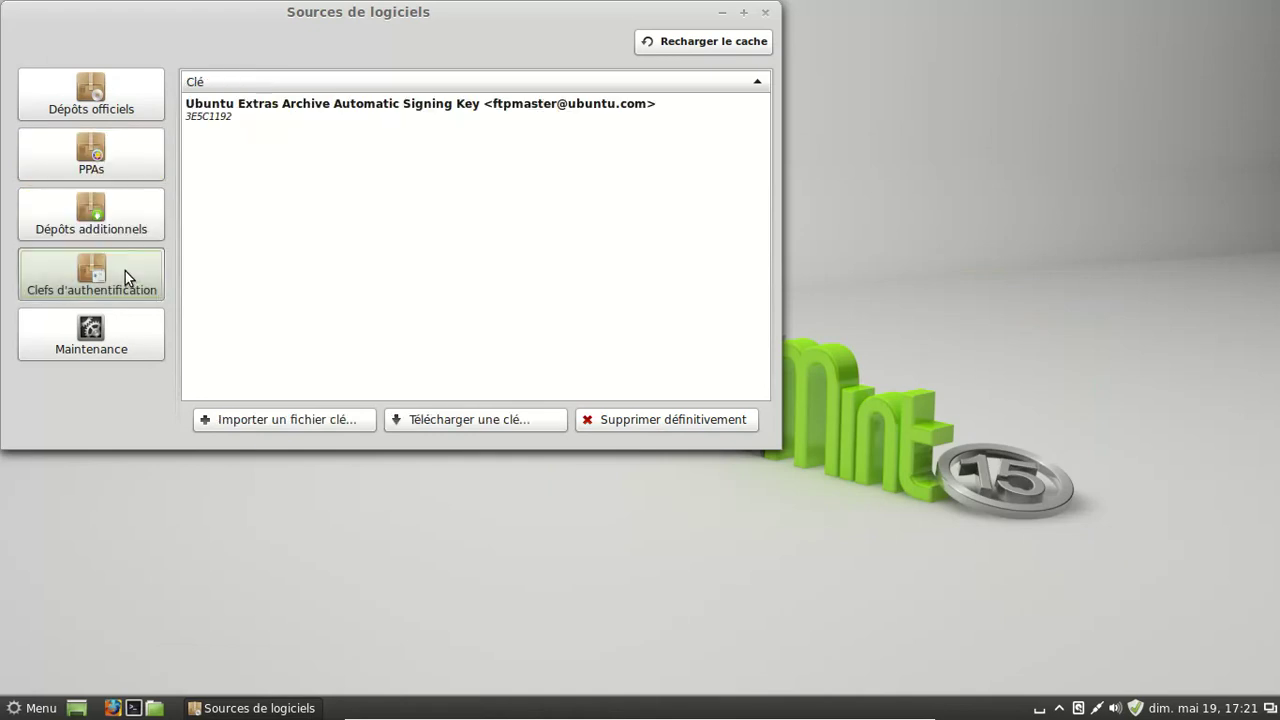
click(118, 330)
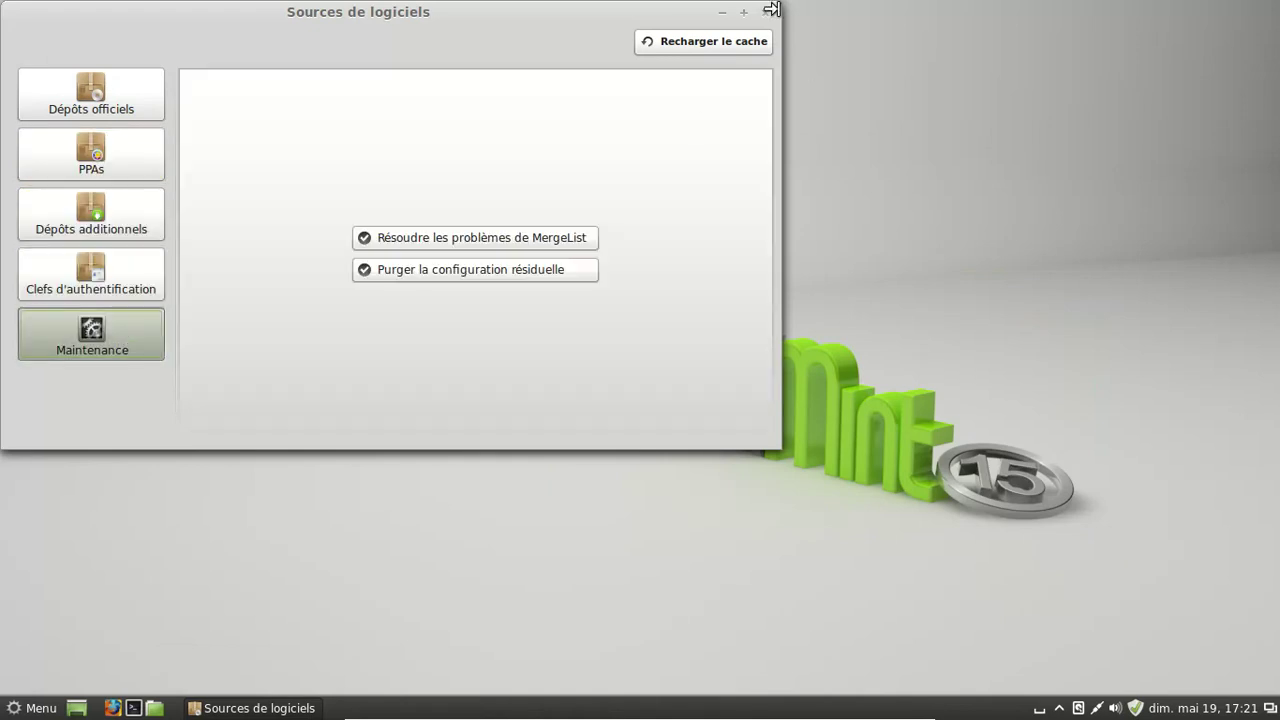
click(766, 11)
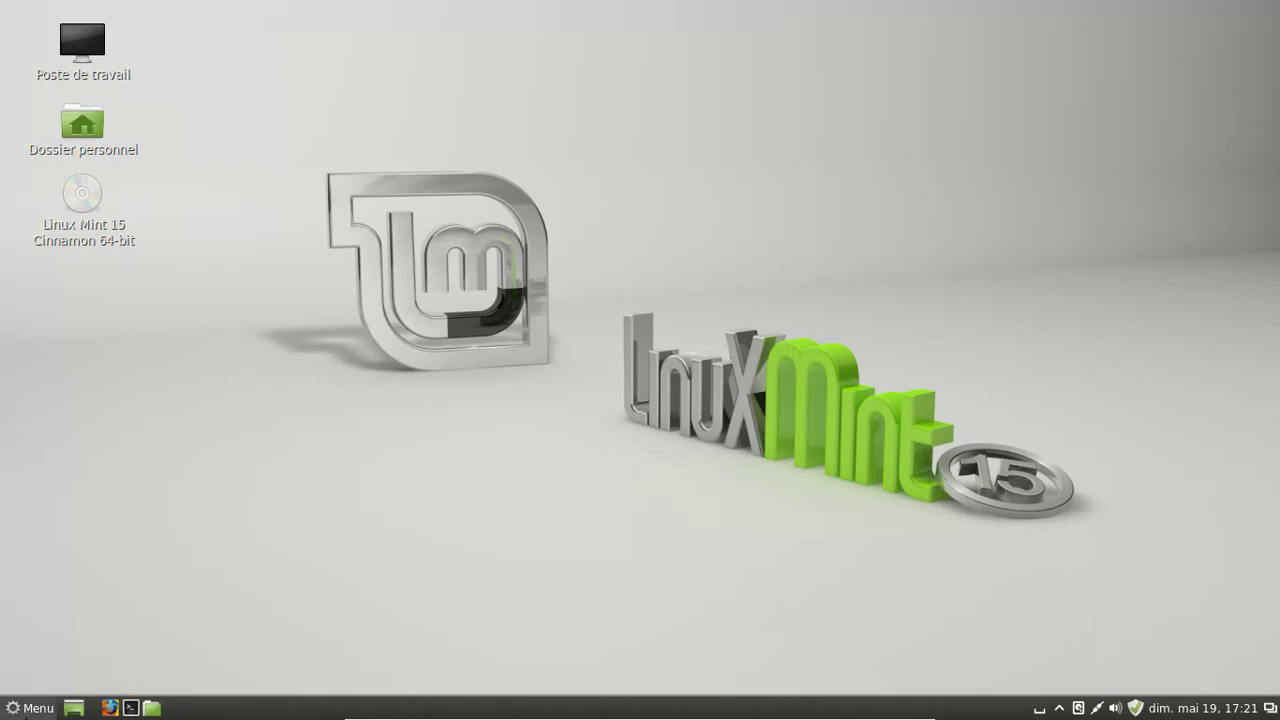
- Shut down the Cinnamon guest via Menu > Quitter > Éteindre and leave full-screen mode
click(20, 712)
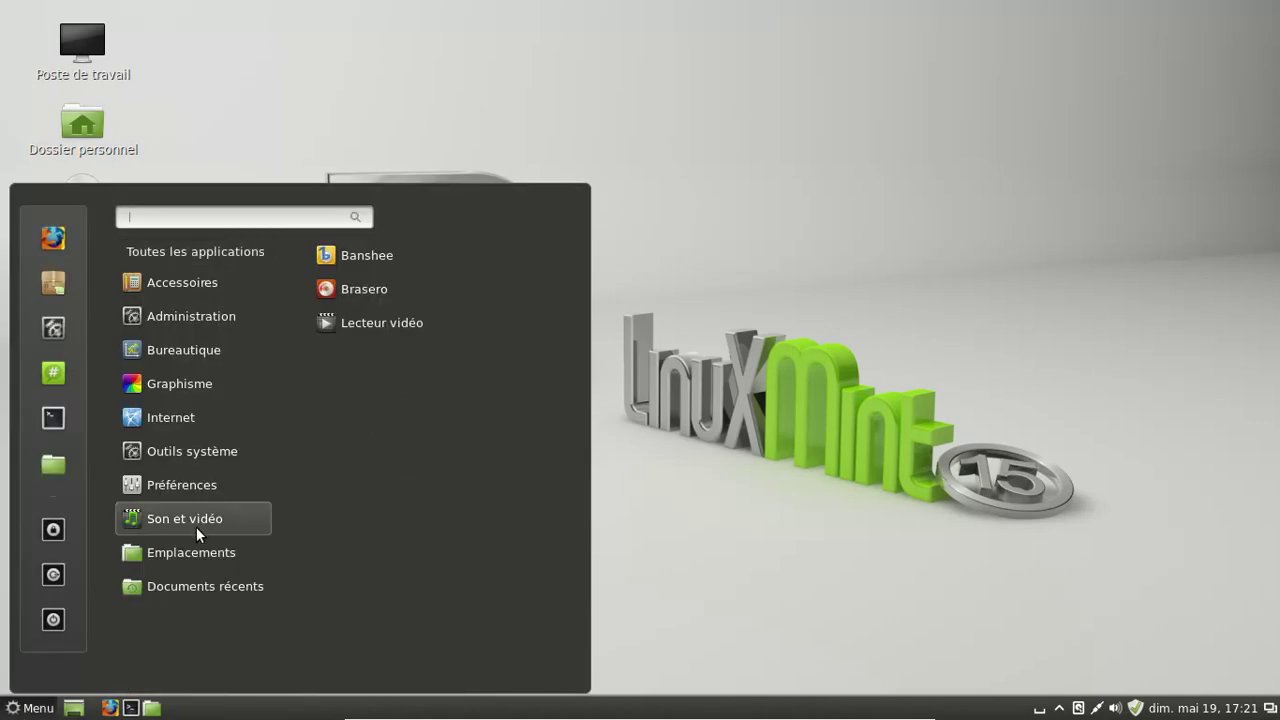
mouse_move(170, 420)
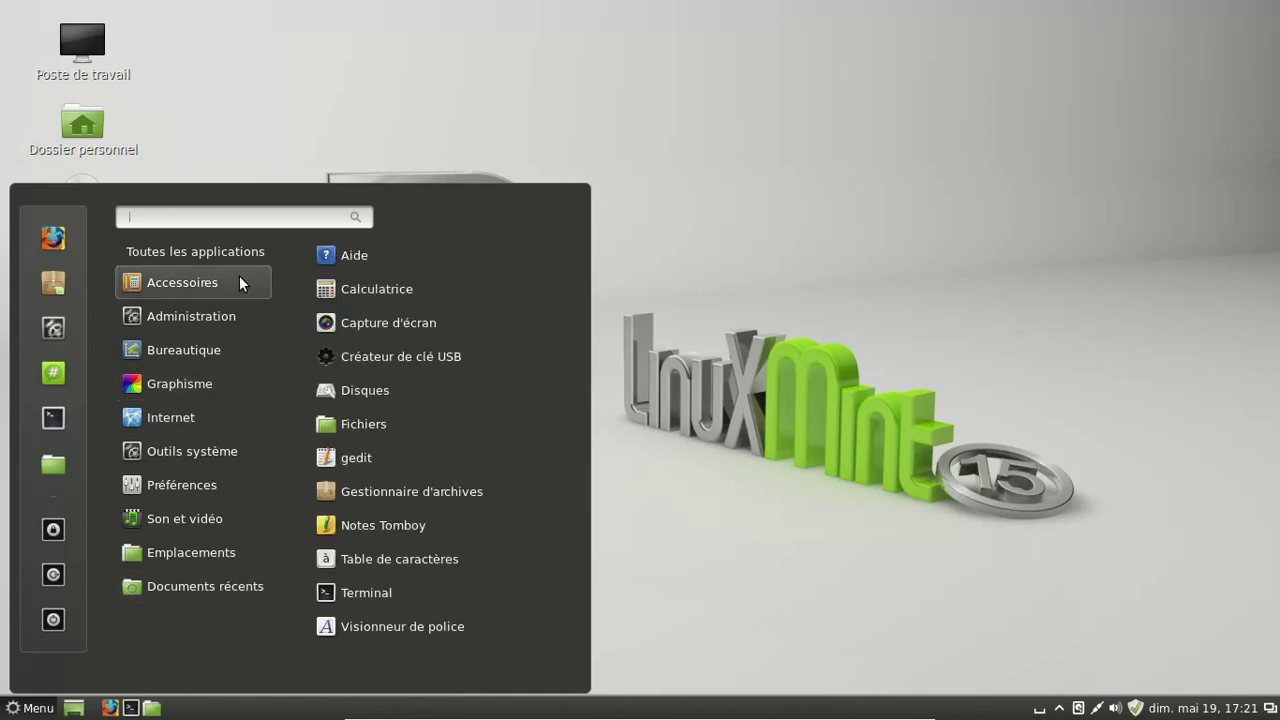
click(57, 614)
click(806, 408)
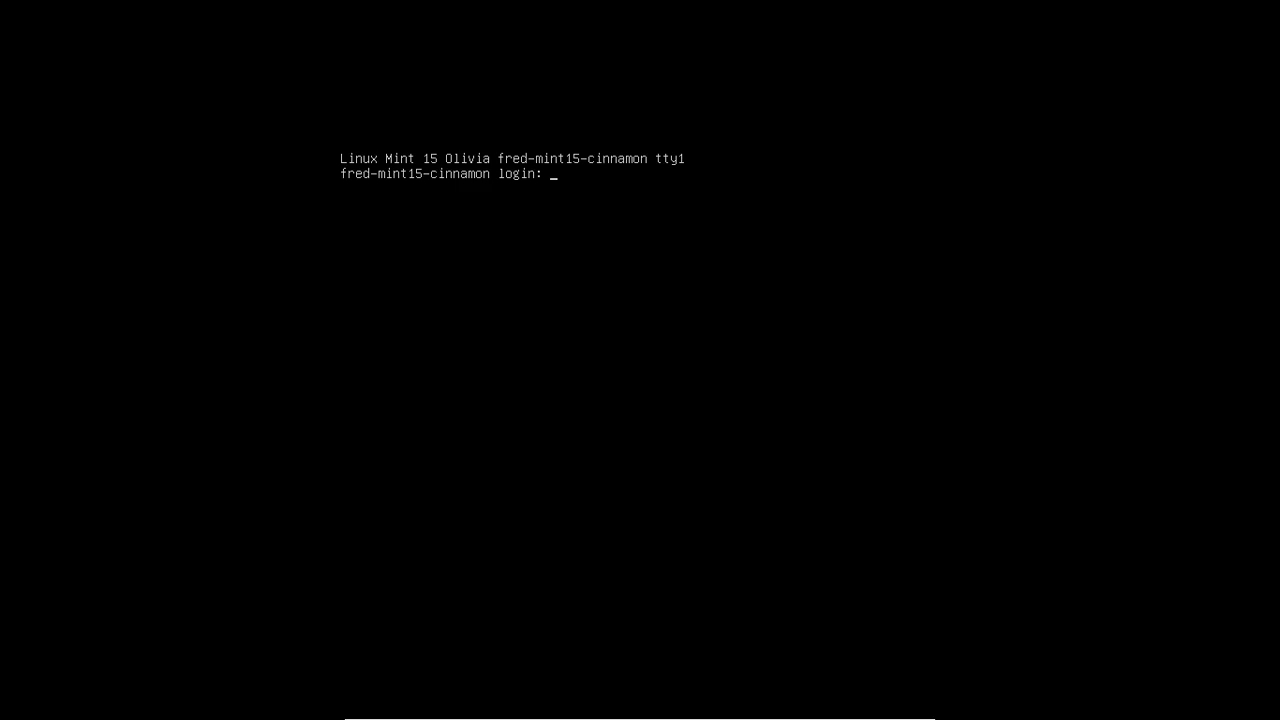
key(Control_R+f)
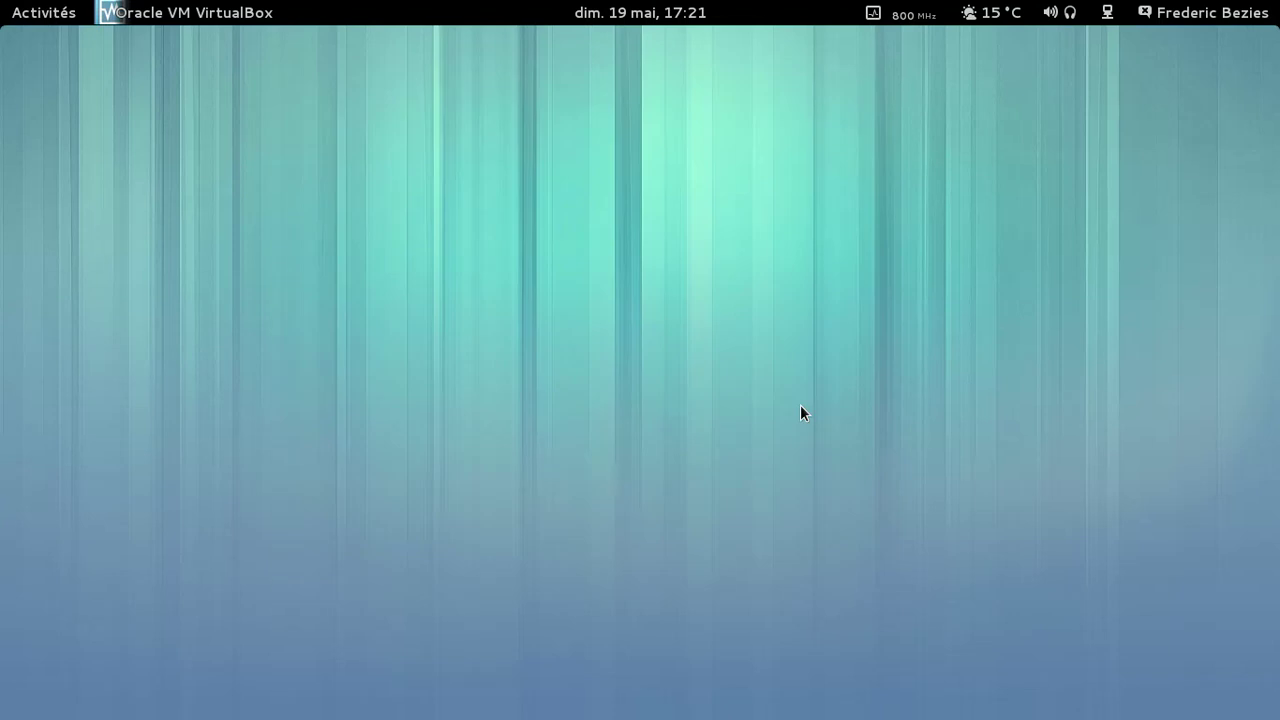
- Start the Linux 15rc Mate virtual machine from the VirtualBox Manager
key(super)
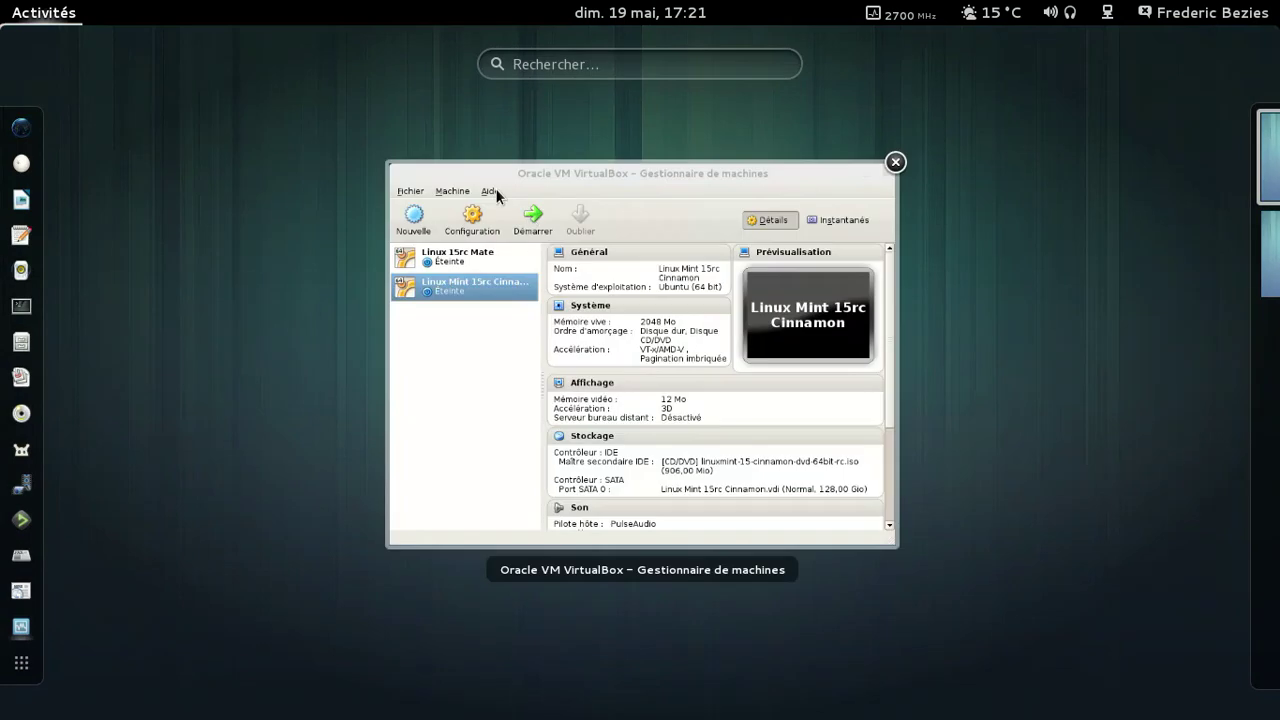
click(527, 213)
click(360, 177)
click(395, 100)
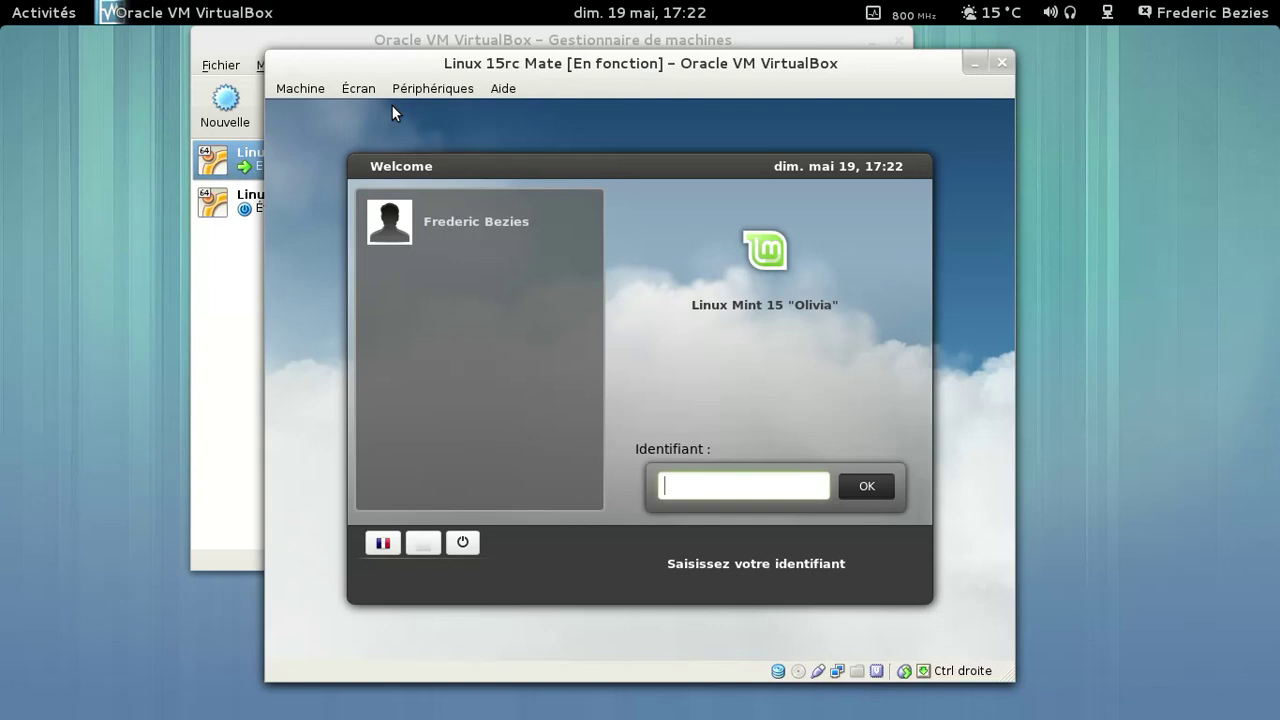
- Log in with the username and password, retrying once, then make the VM full screen
click(686, 483)
text(frederic)
key(Return)
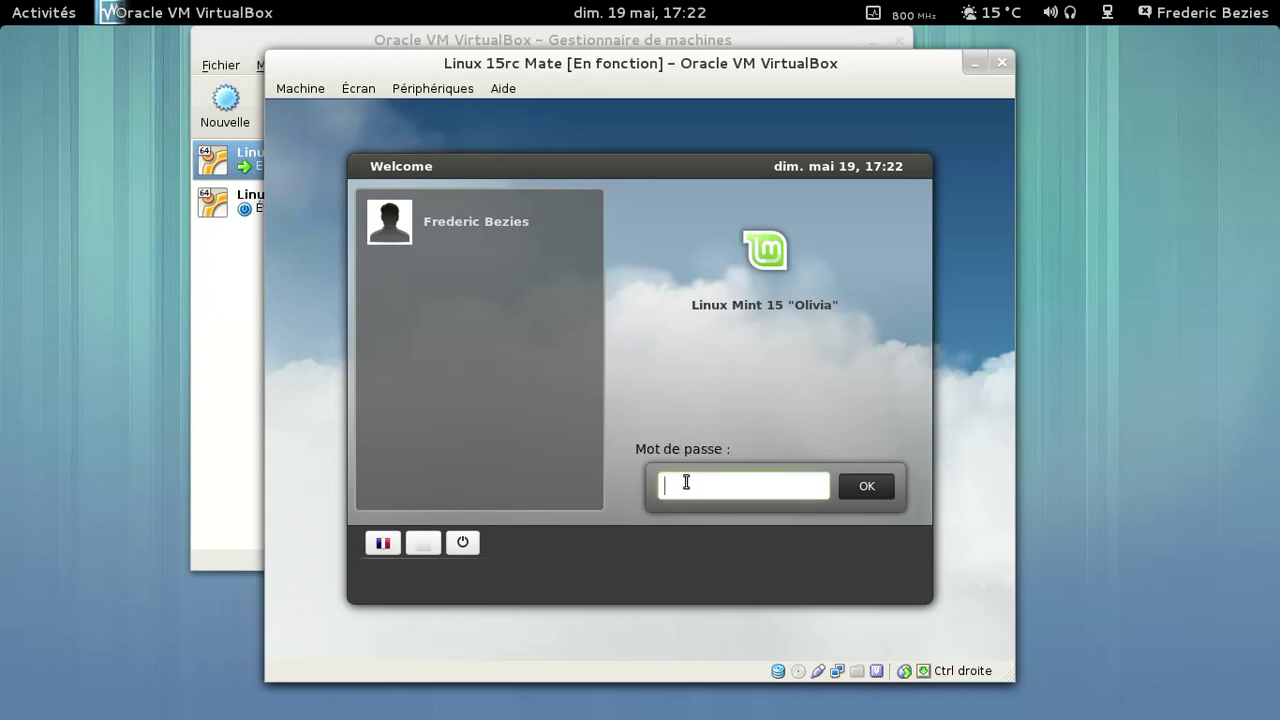
text(********)
key(Return)
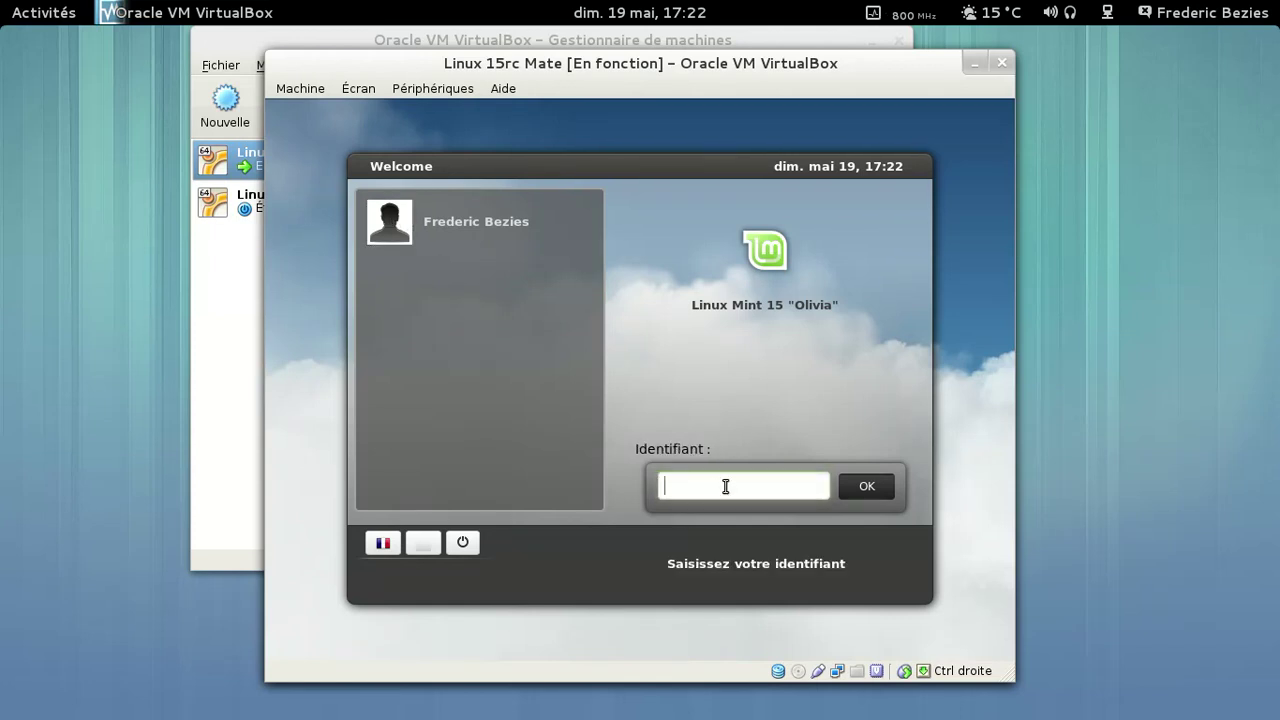
text(frederic)
key(Return)
text(**)
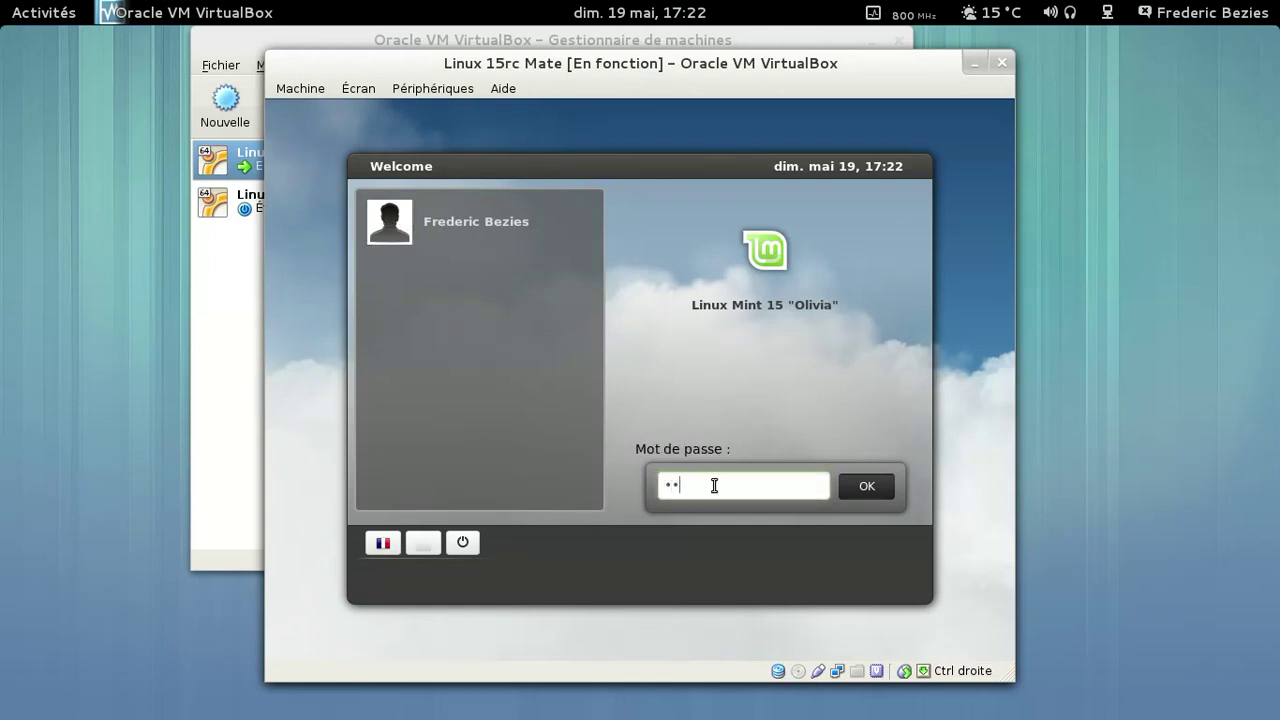
text(****)
key(Return)
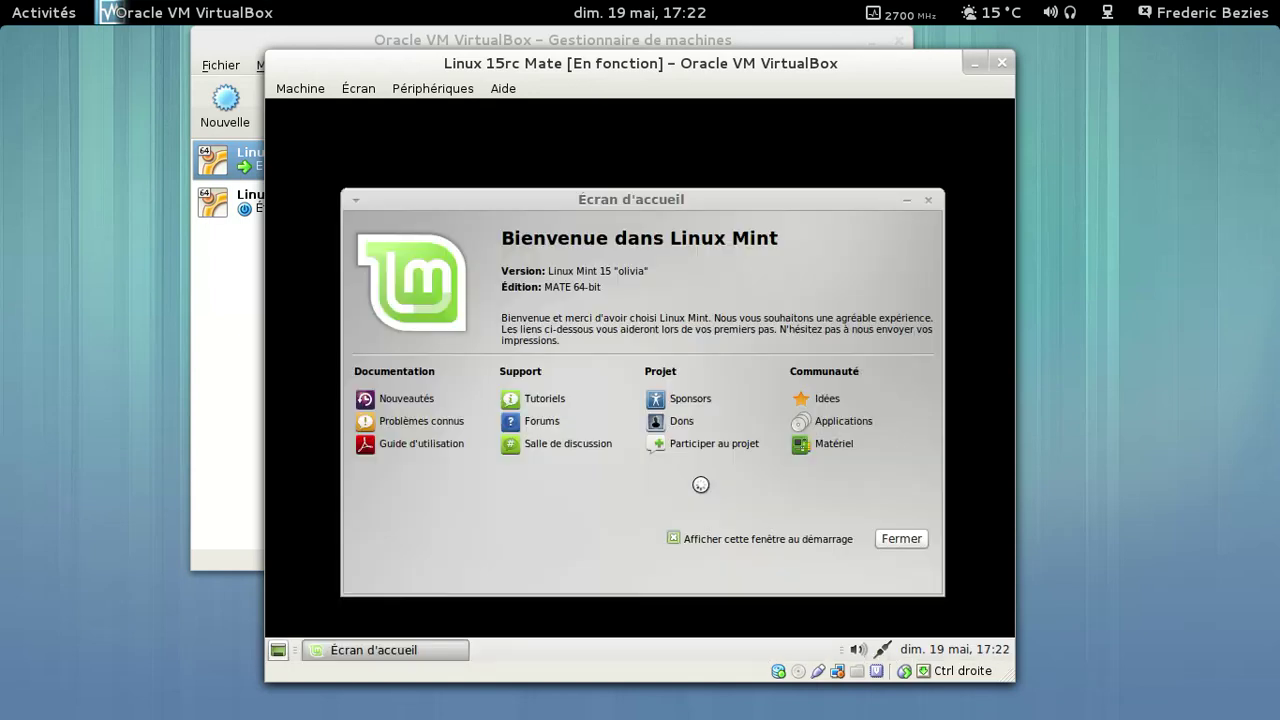
key(ctrl+f)
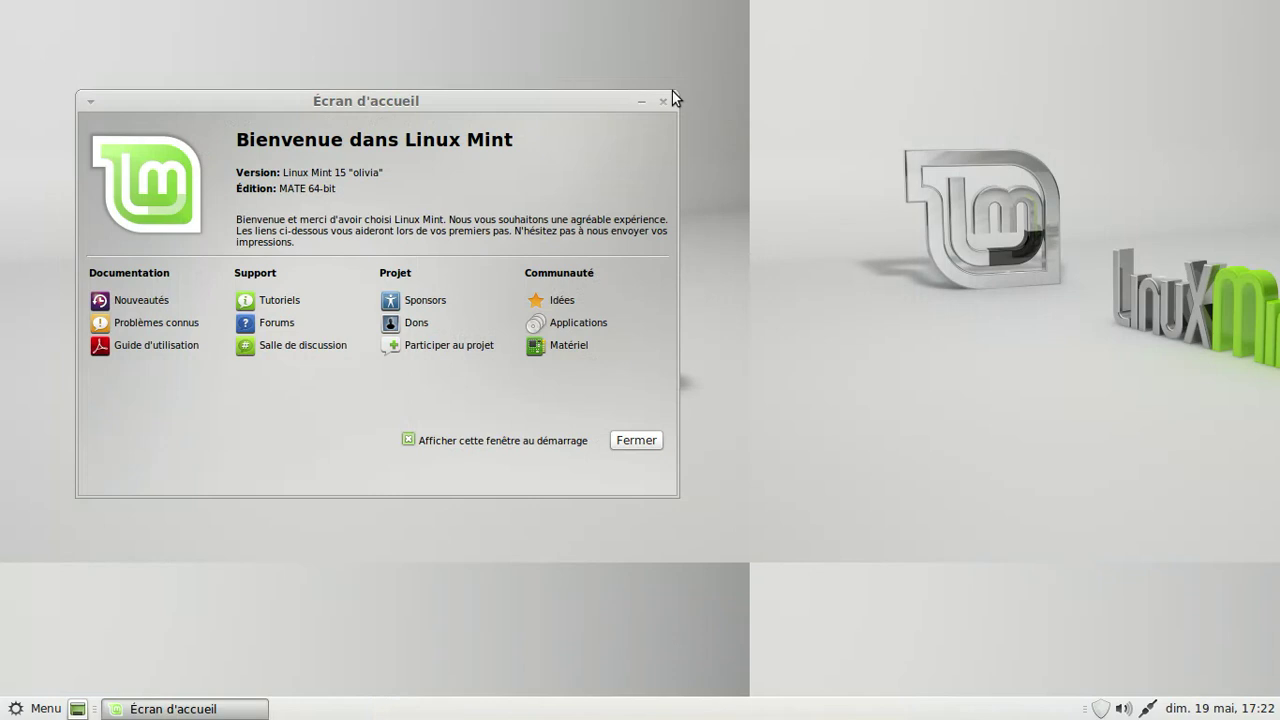
- Move the Écran d'accueil welcome window to the centre and close it
drag(452, 102, 721, 170)
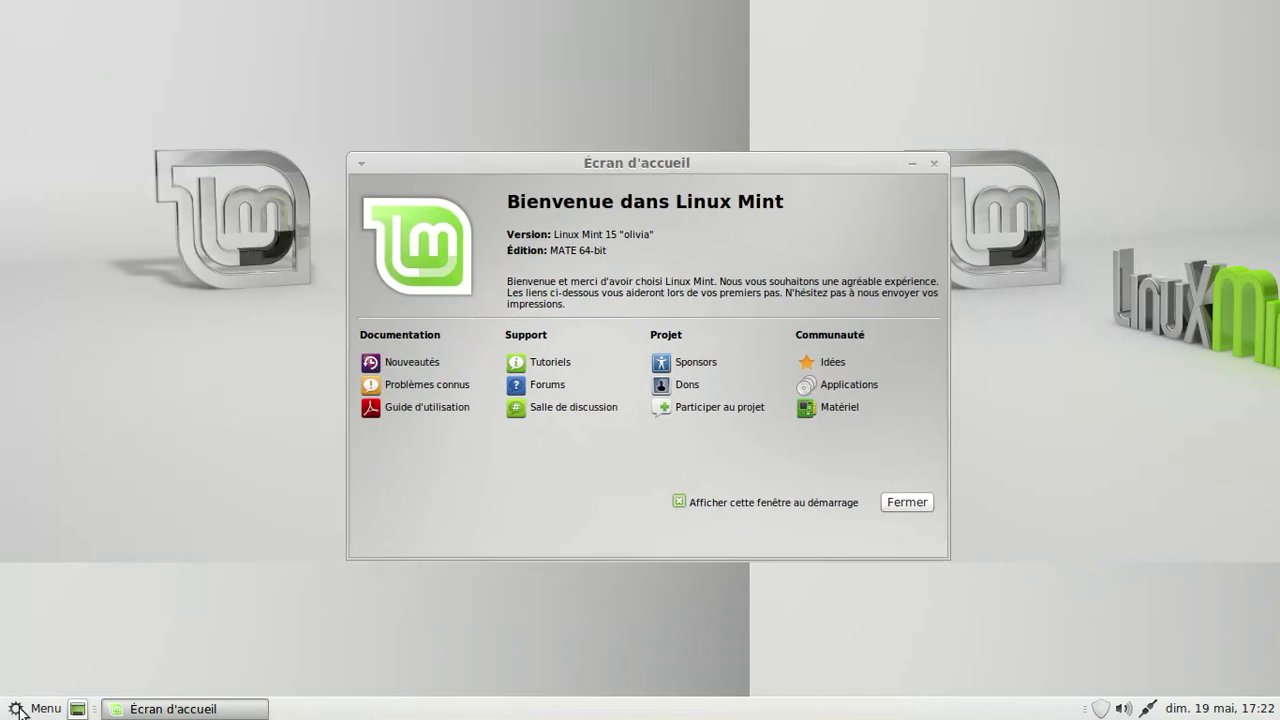
click(905, 503)
click(35, 708)
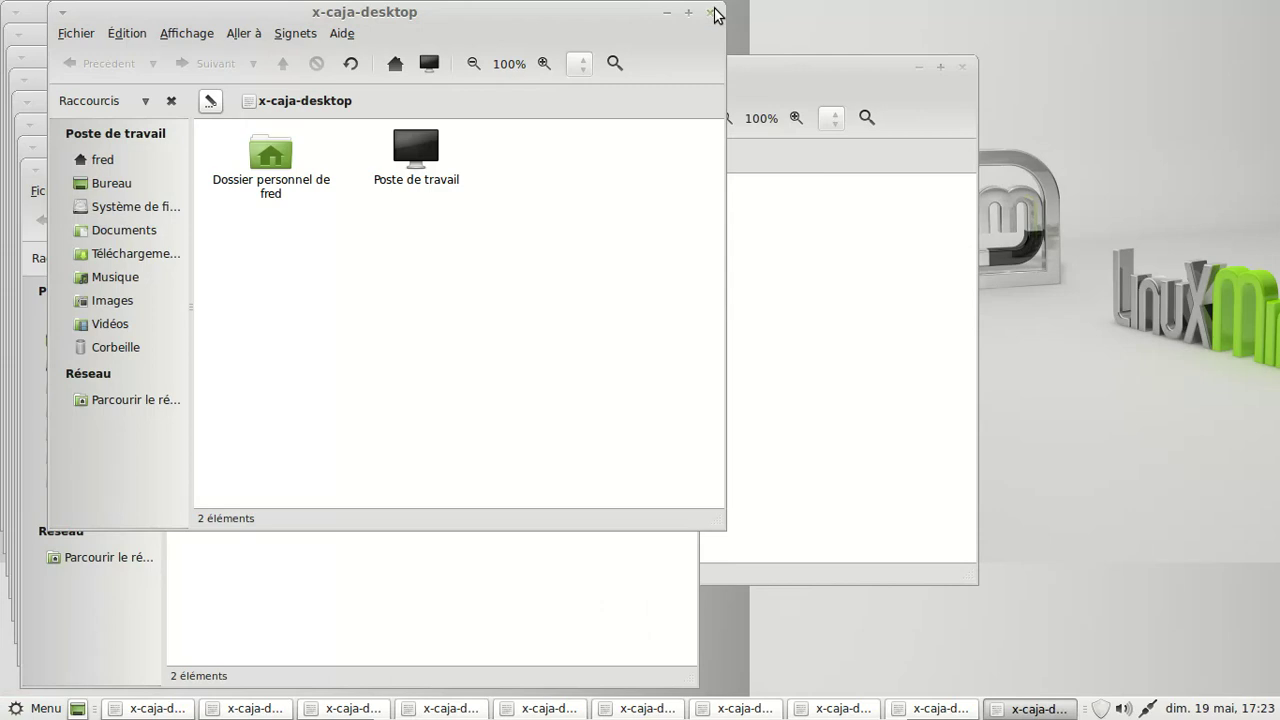
- Close all ten stacked x-caja-desktop windows
click(714, 14)
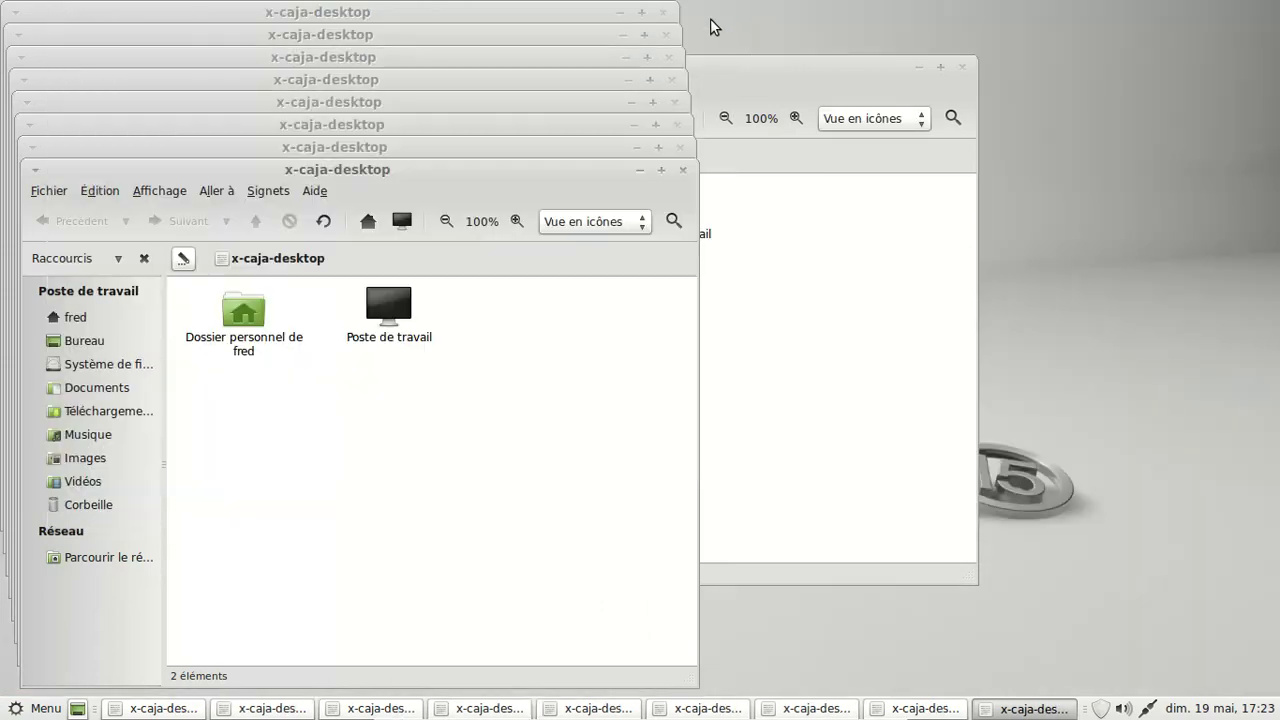
click(683, 168)
click(681, 146)
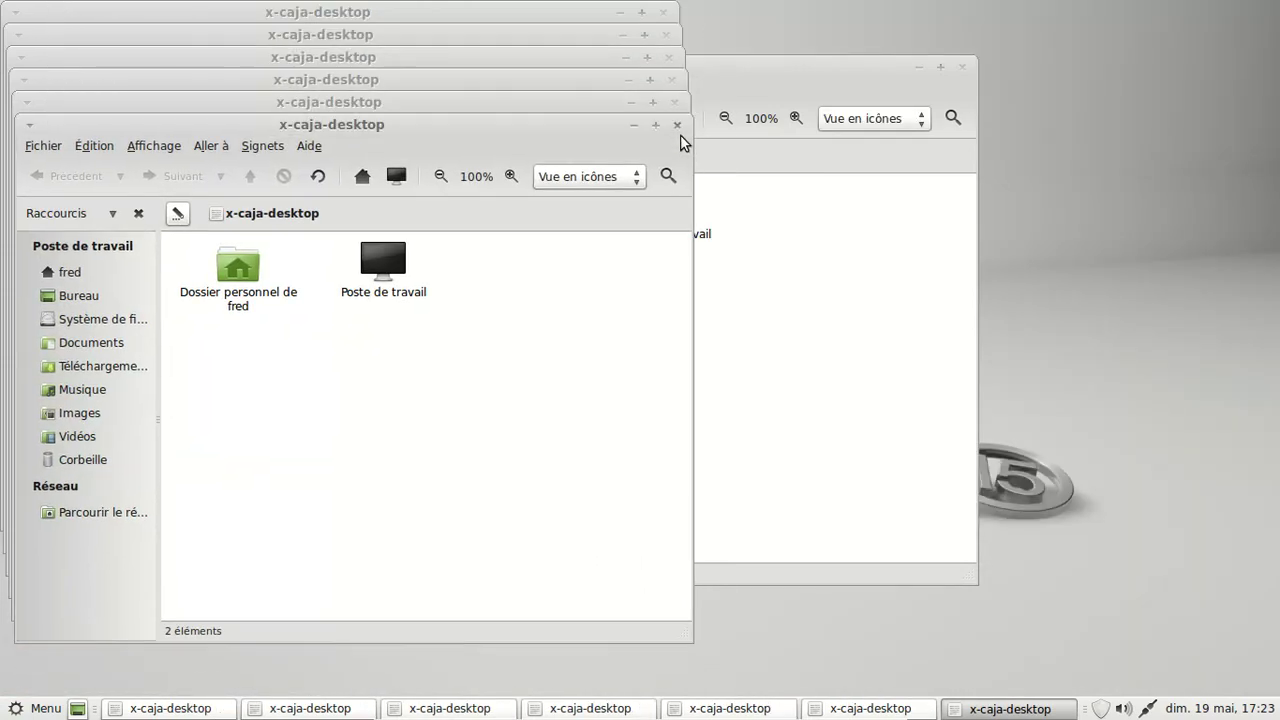
click(677, 125)
click(675, 103)
click(672, 80)
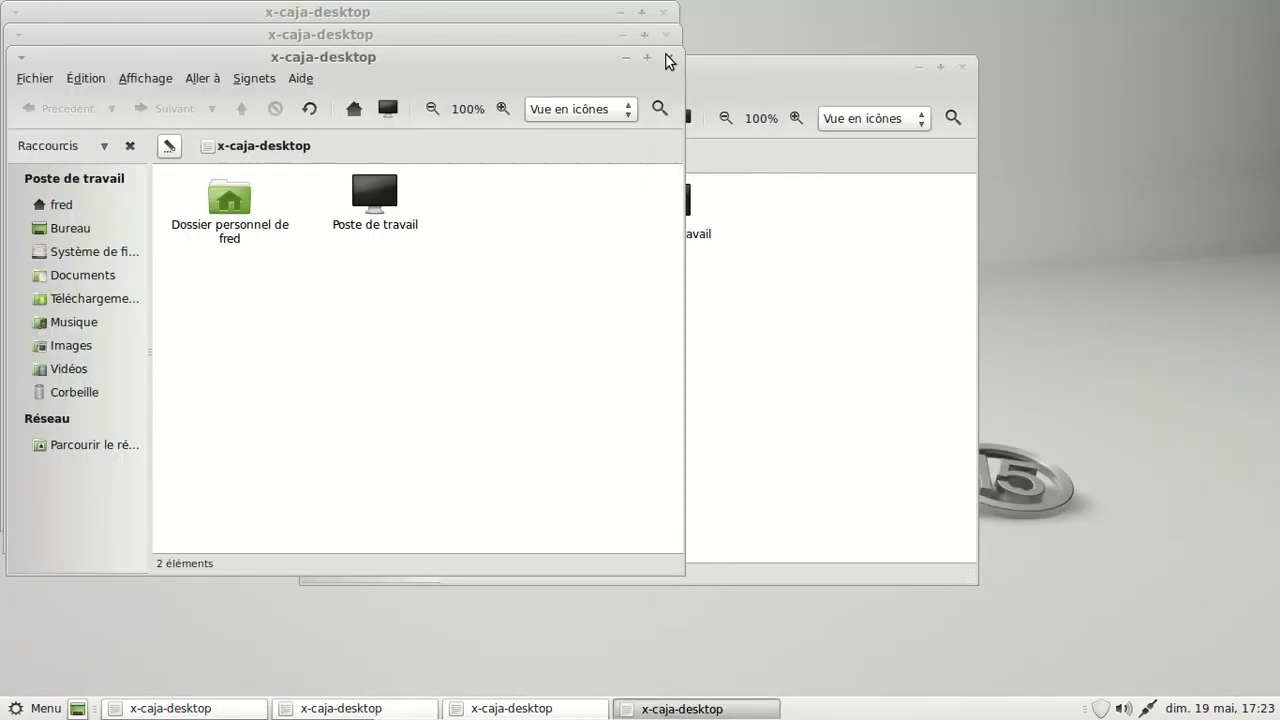
click(669, 58)
click(667, 35)
click(666, 15)
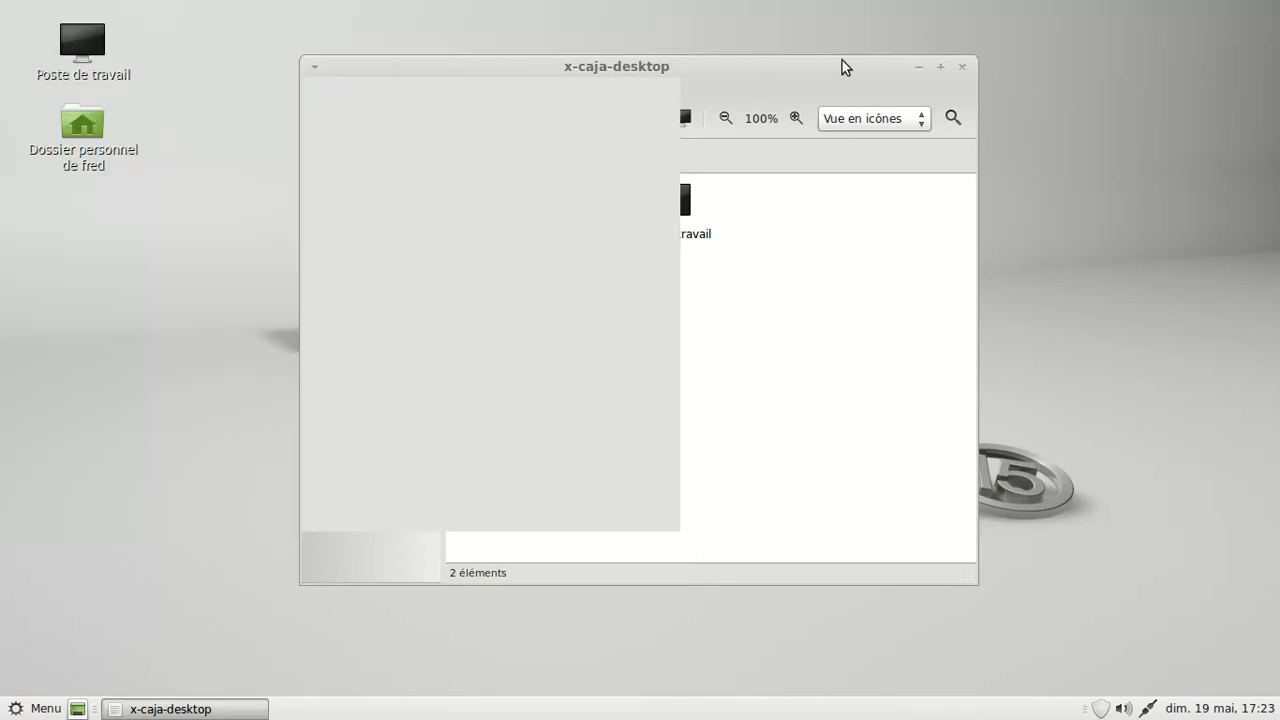
click(963, 67)
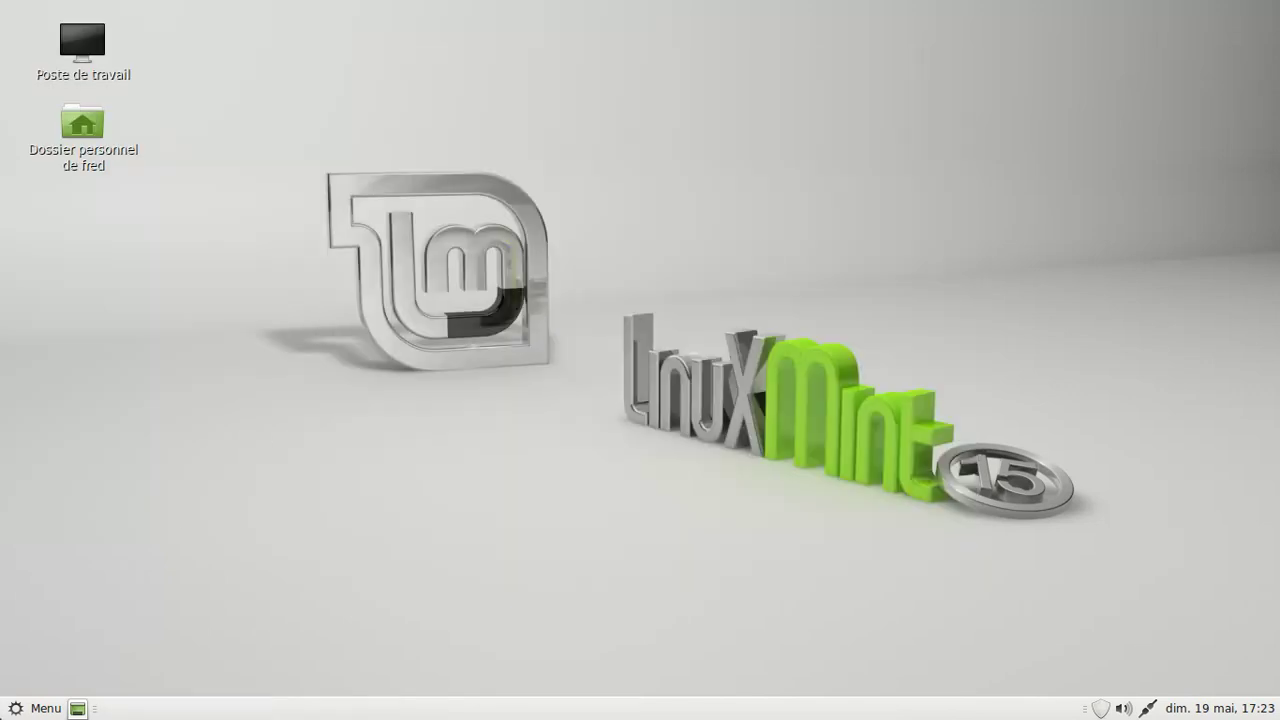
- Browse the Préférences and Administration categories in the applications menu
click(32, 709)
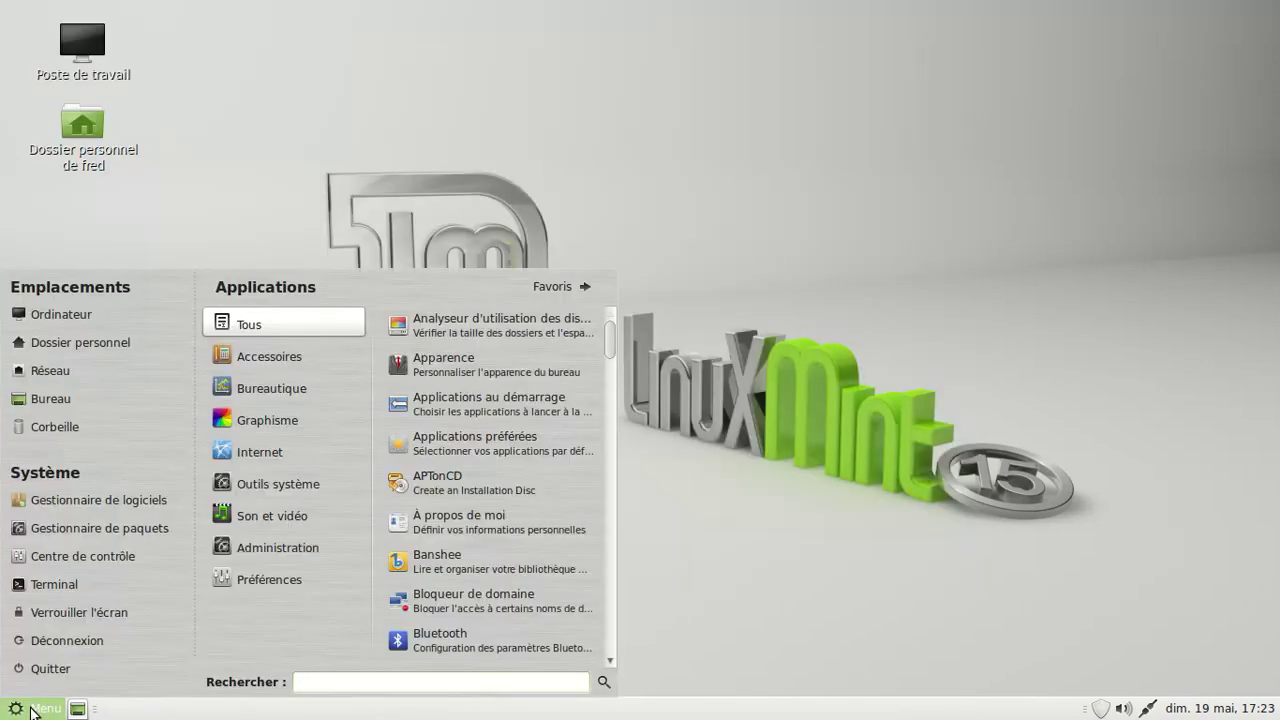
mouse_move(278, 578)
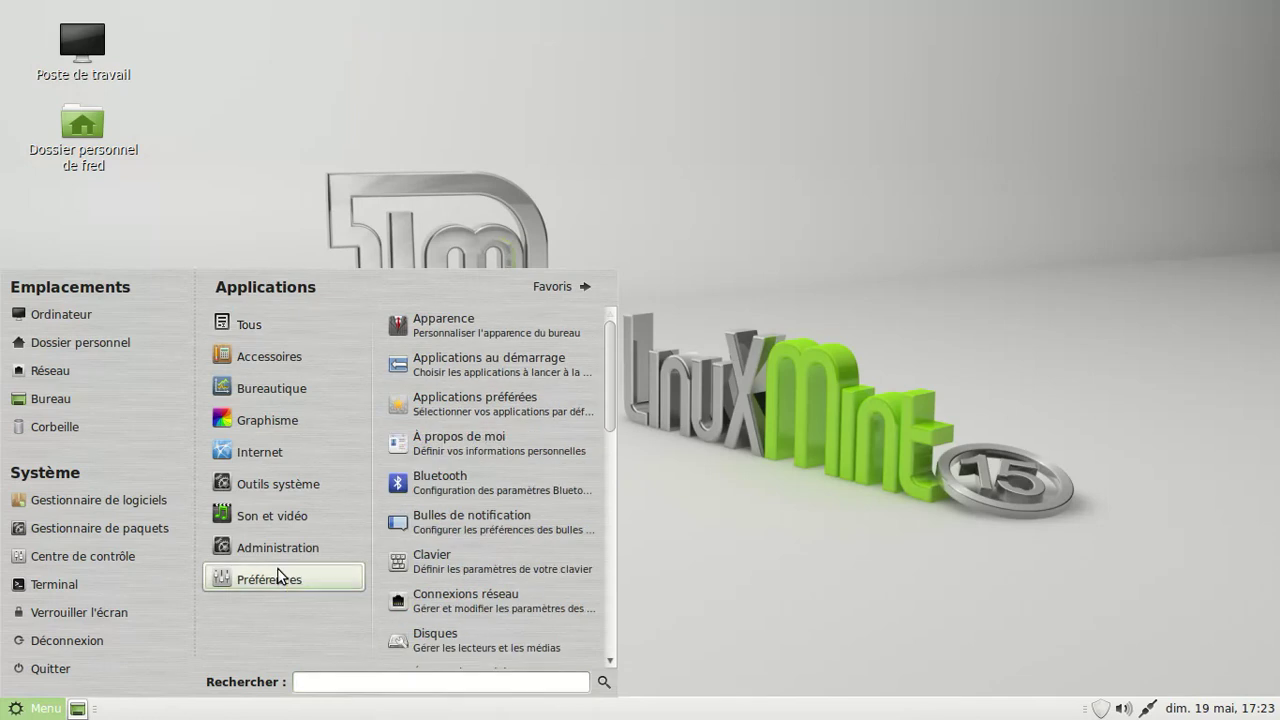
scroll(455, 630, down, 3)
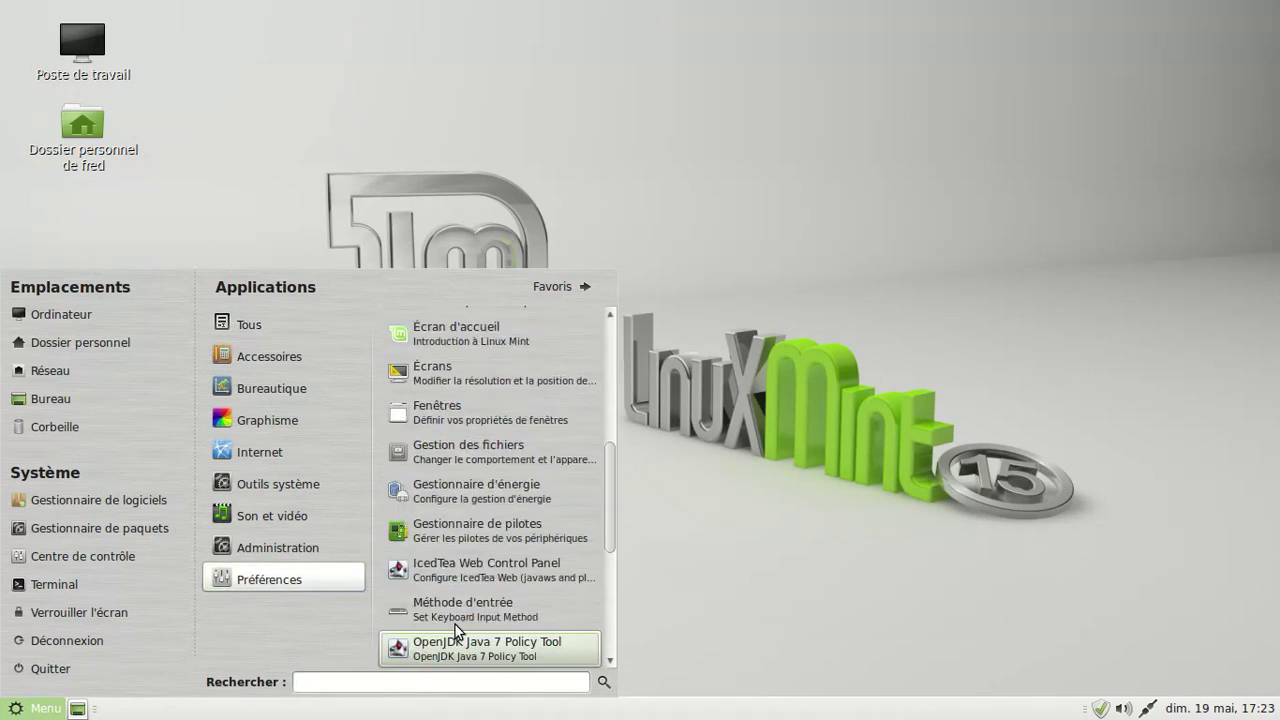
mouse_move(320, 545)
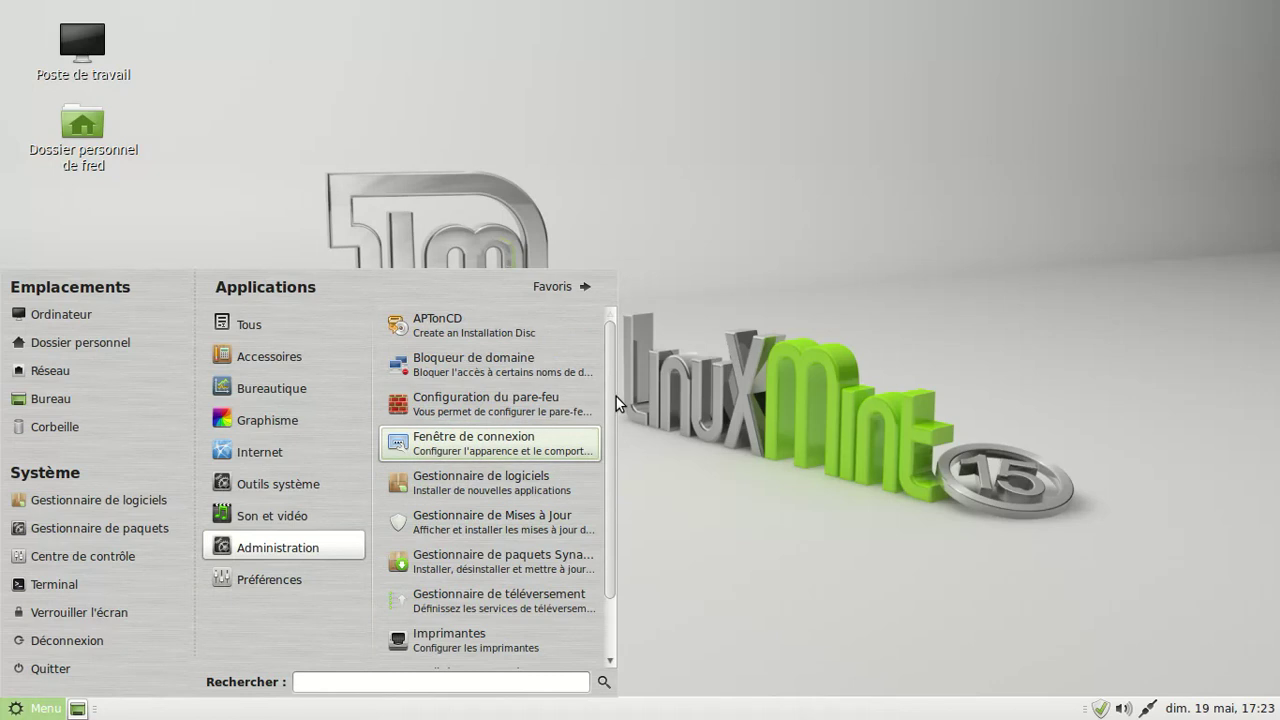
scroll(575, 625, down, 2)
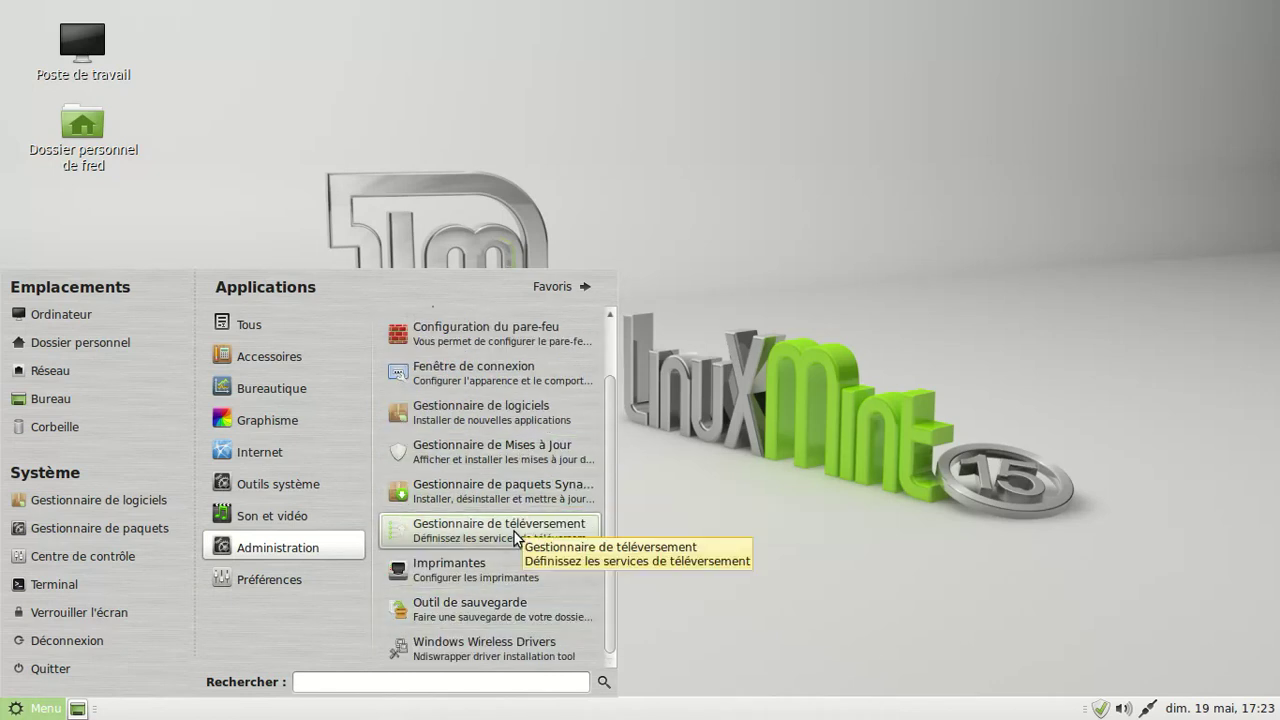
- Launch Gestionnaire de logiciels and authenticate with the administrator password
click(528, 422)
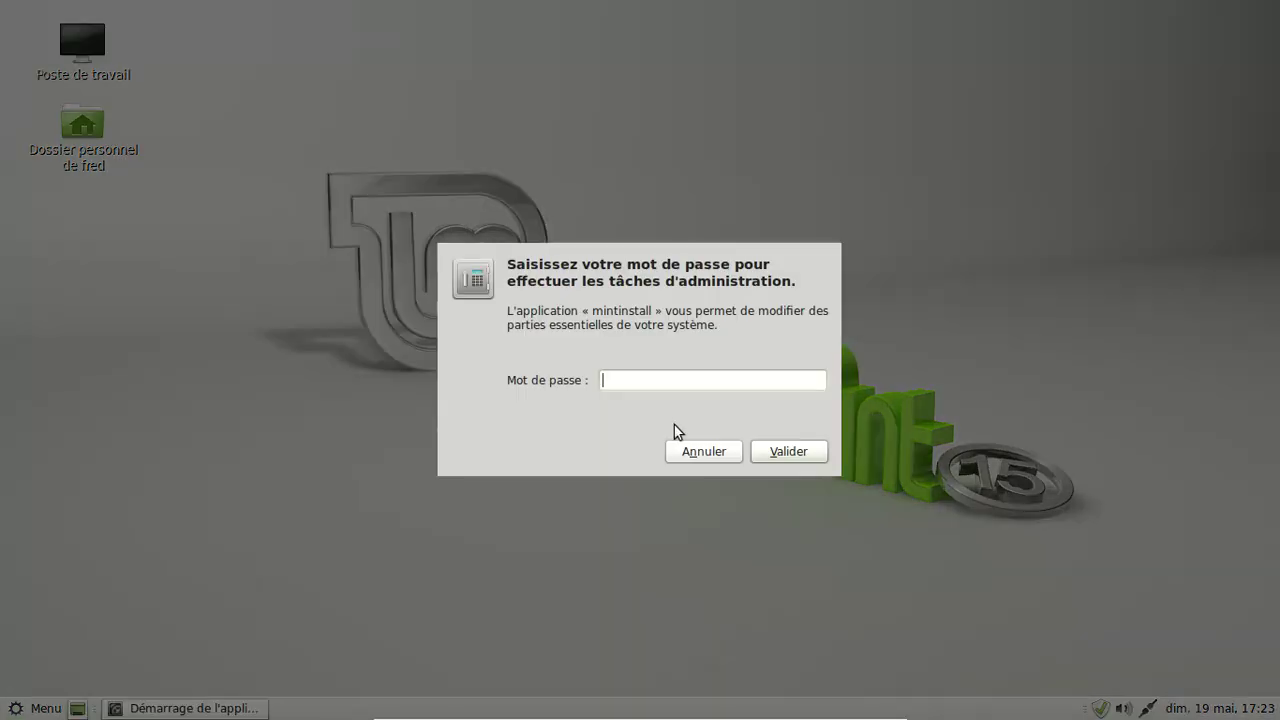
text(xxxxx)
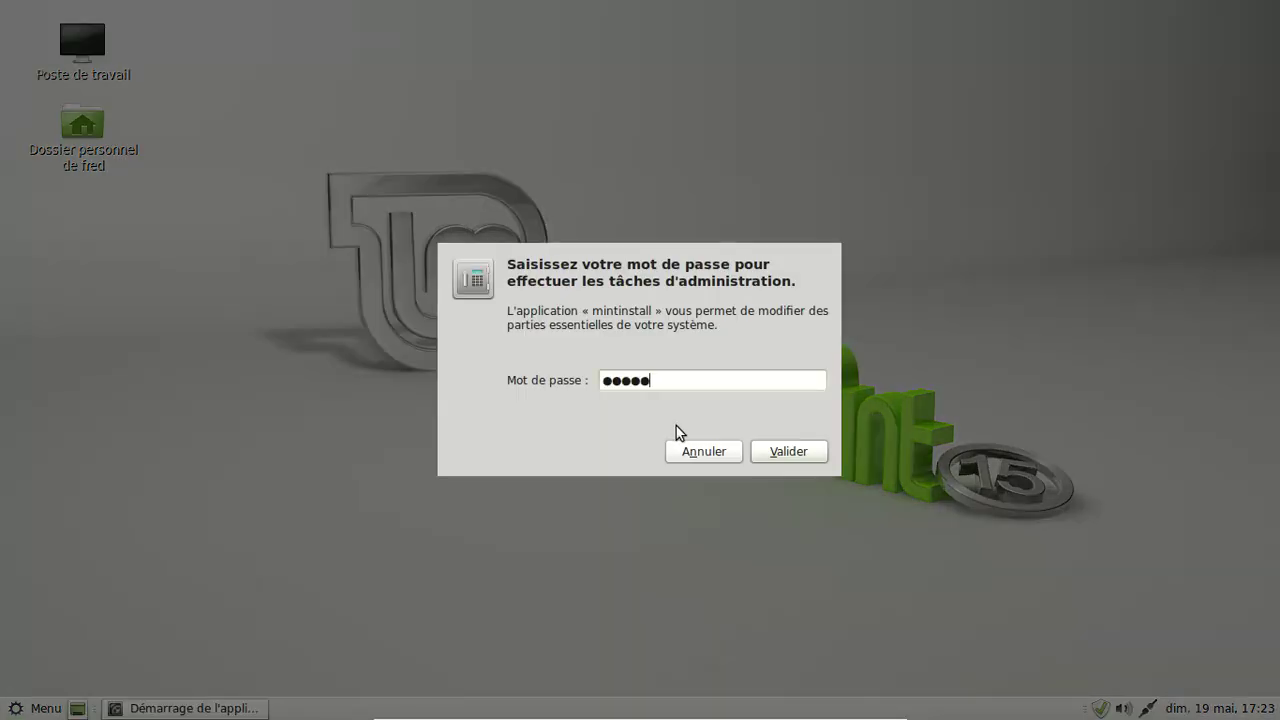
key(BackSpace)
key(BackSpace)
key(BackSpace)
text(xxxxxxxx)
key(Return)
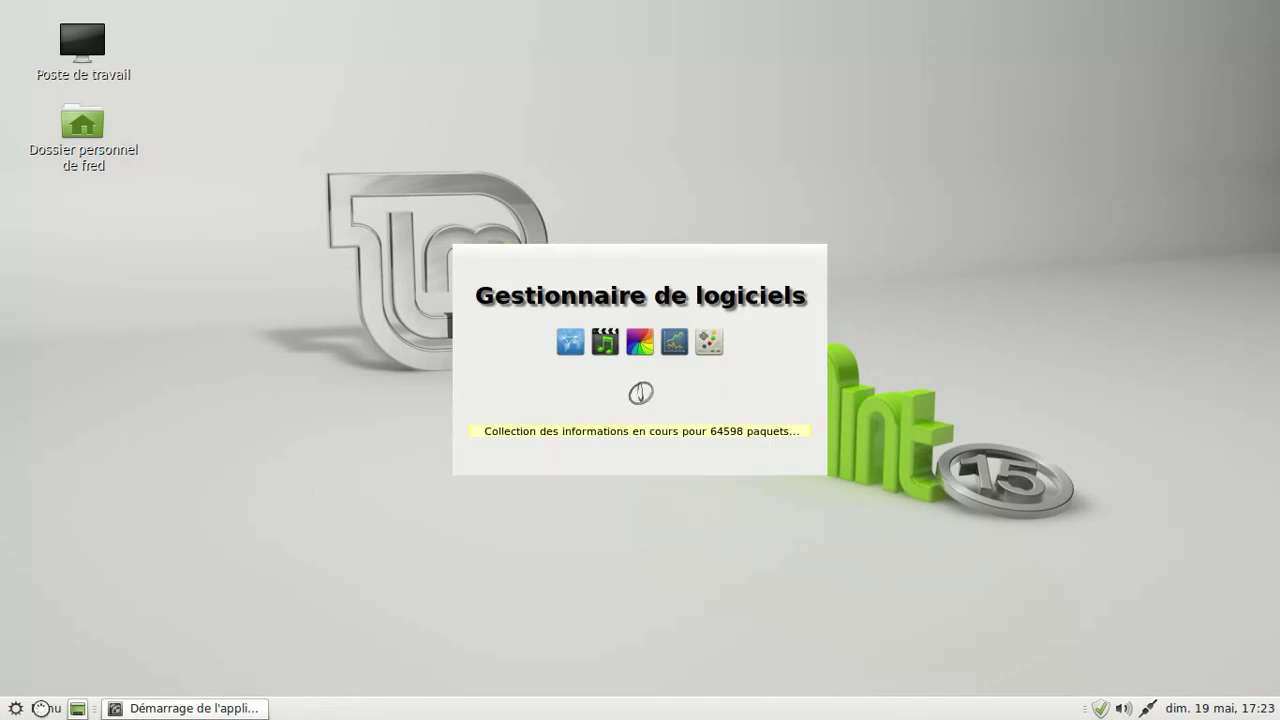
click(40, 707)
- Launch LibreOffice Writer, view its About LibreOffice version info, then close Writer
mouse_move(300, 388)
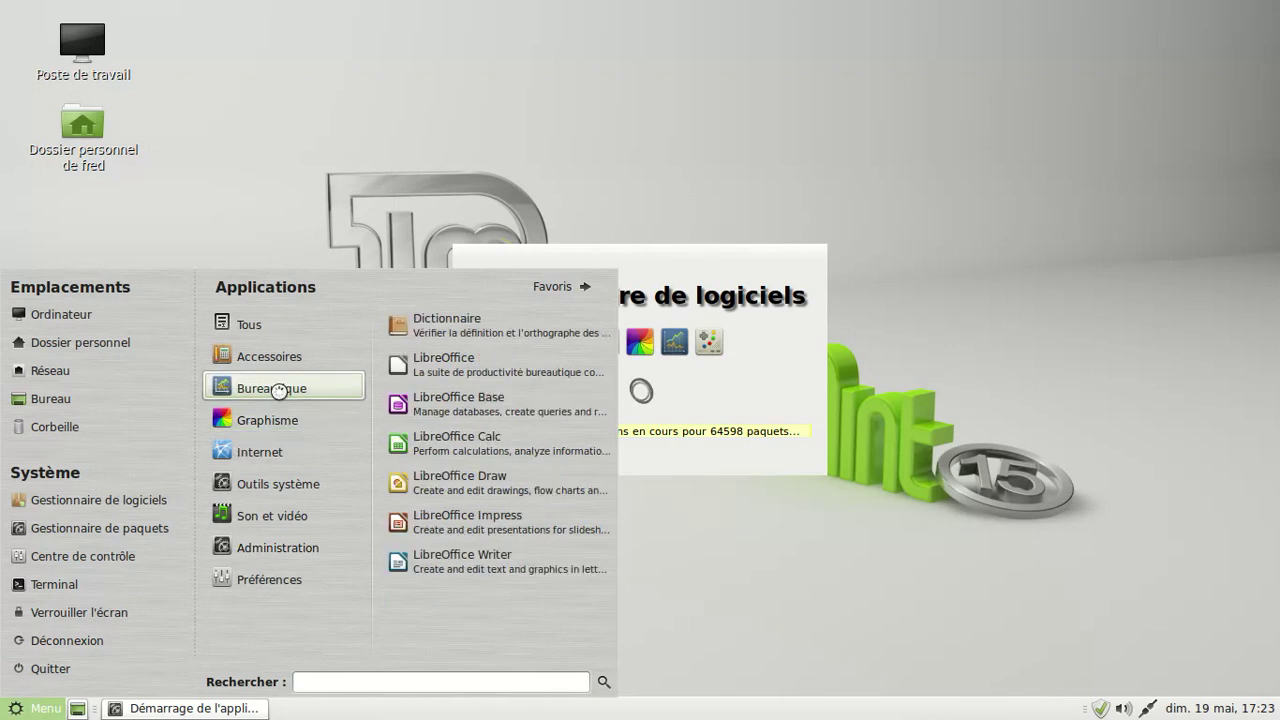
click(469, 577)
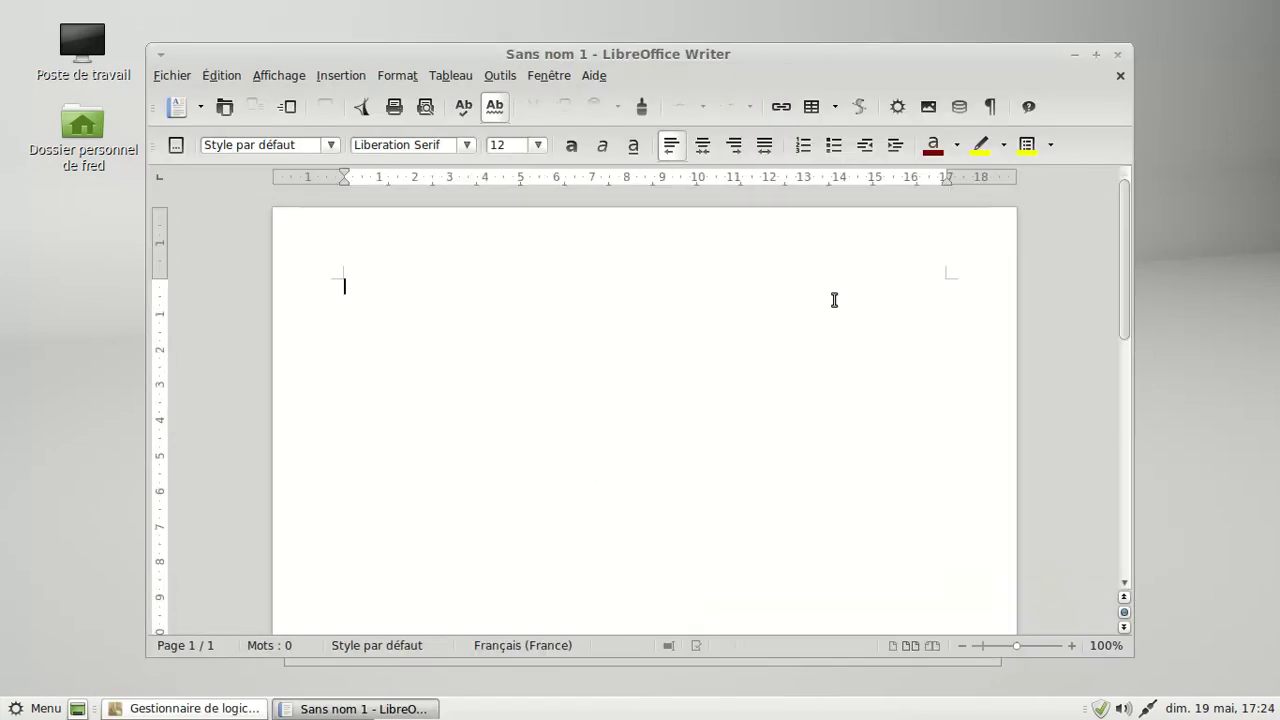
click(594, 75)
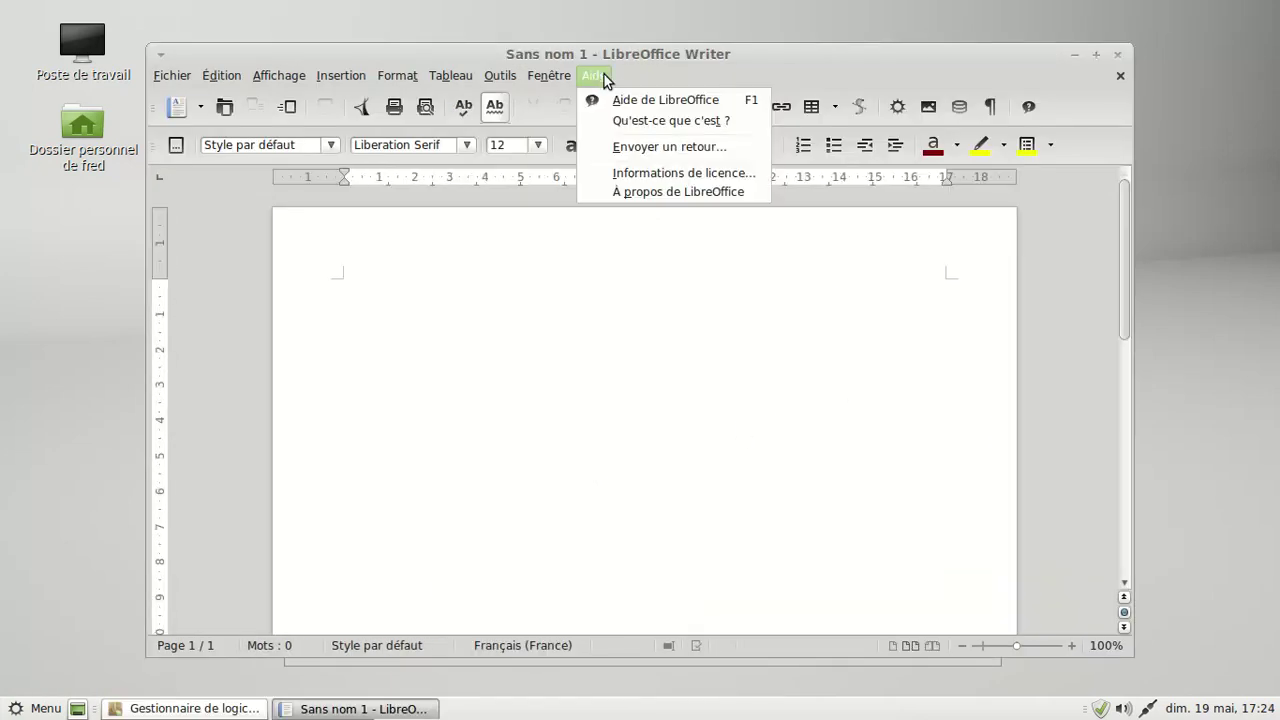
click(621, 193)
click(847, 530)
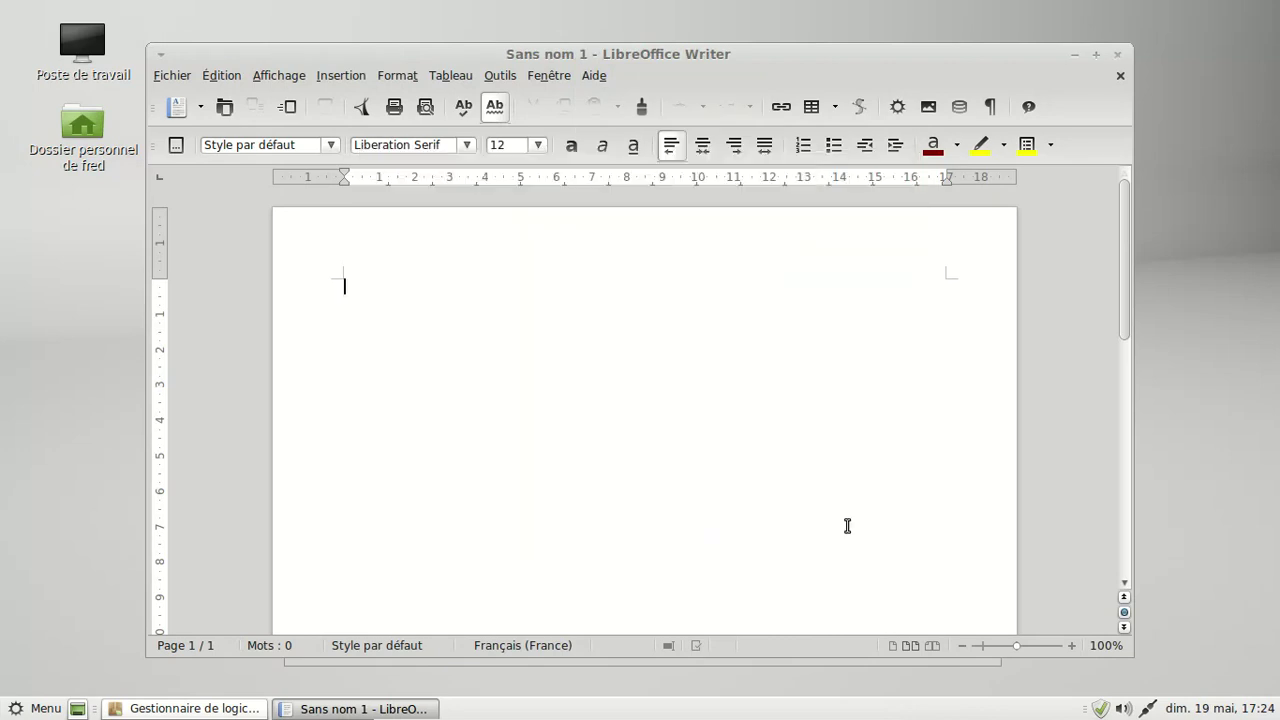
click(1120, 58)
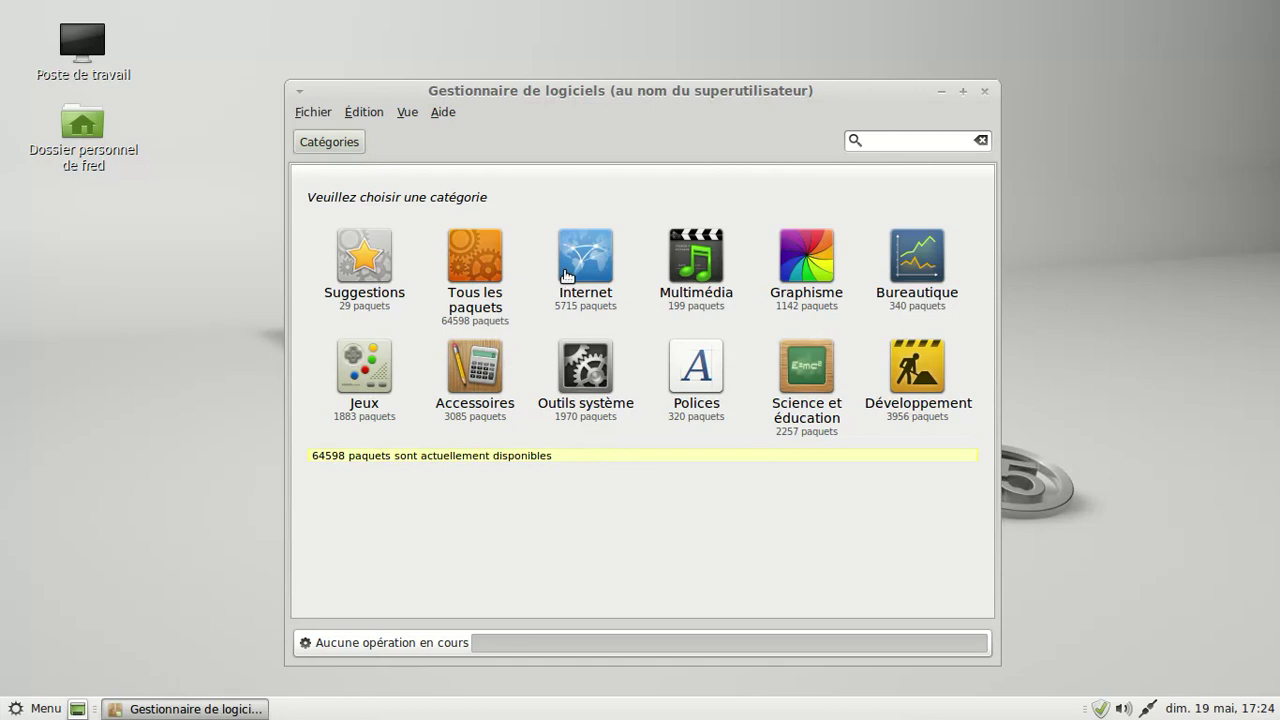
- Browse the Internet category, then return to Catégories and open Accessoires
click(577, 271)
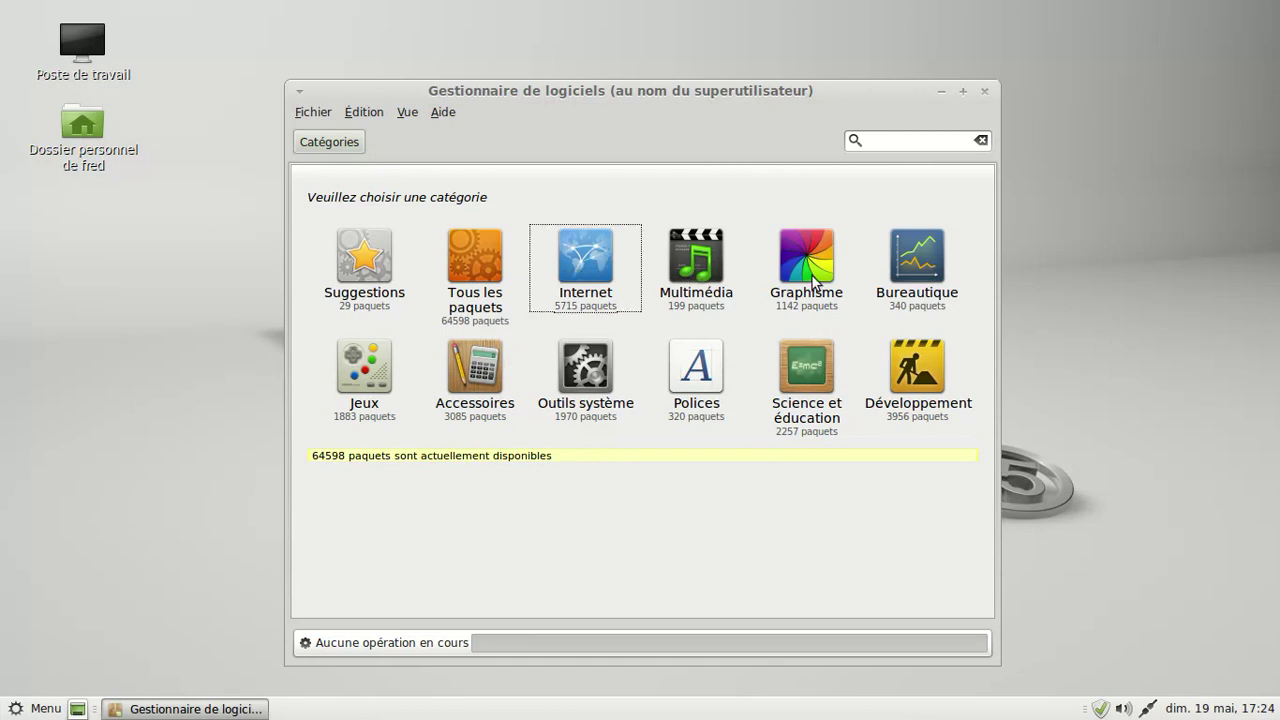
scroll(966, 396, down, 5)
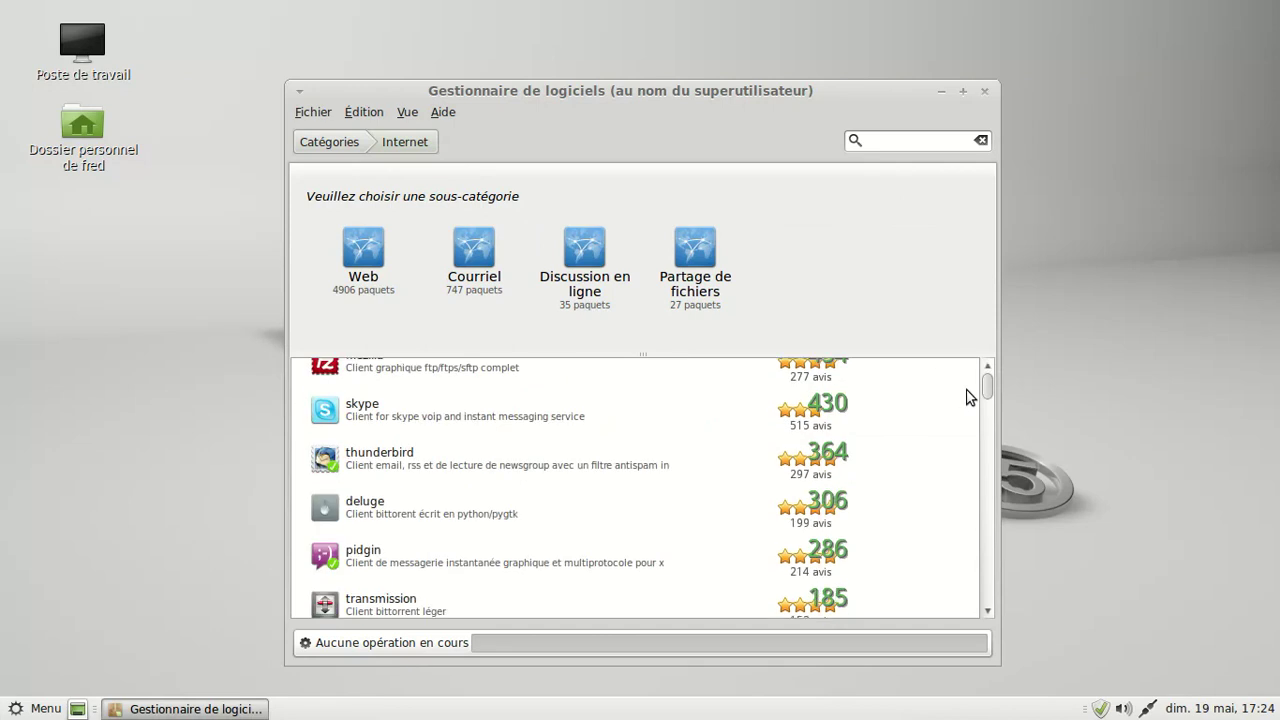
scroll(966, 396, down, 4)
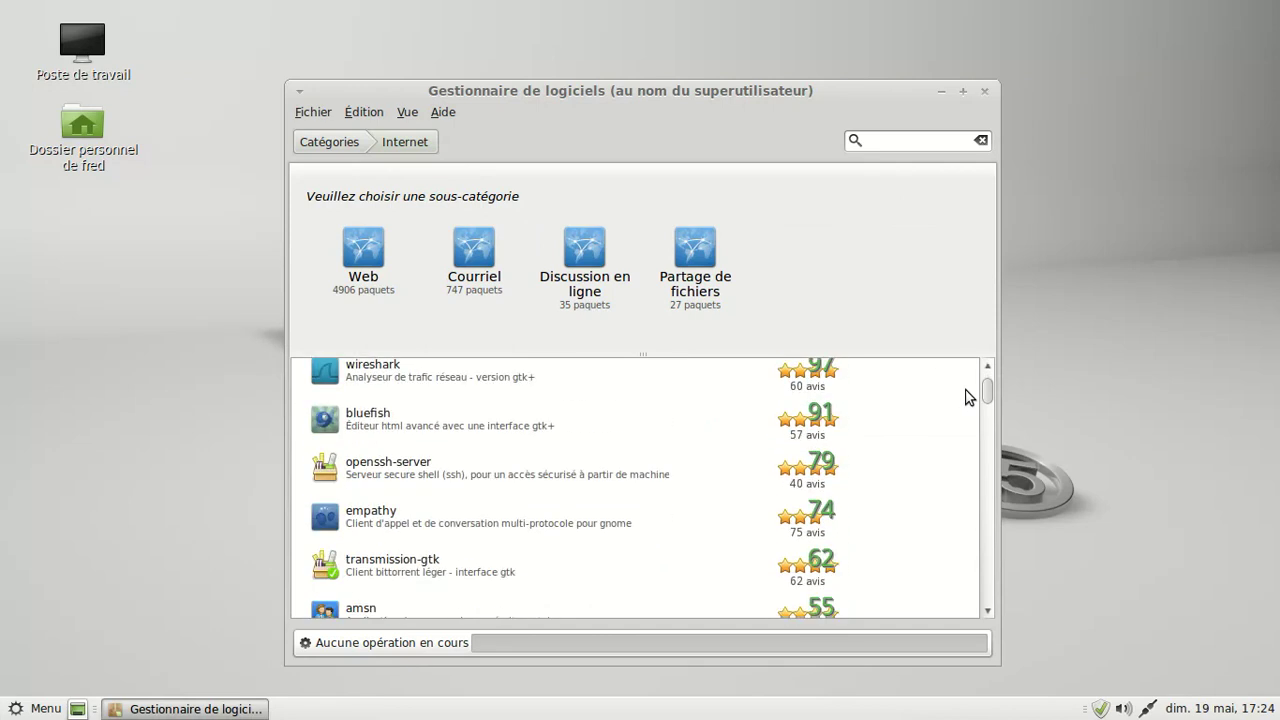
scroll(966, 396, down, 1)
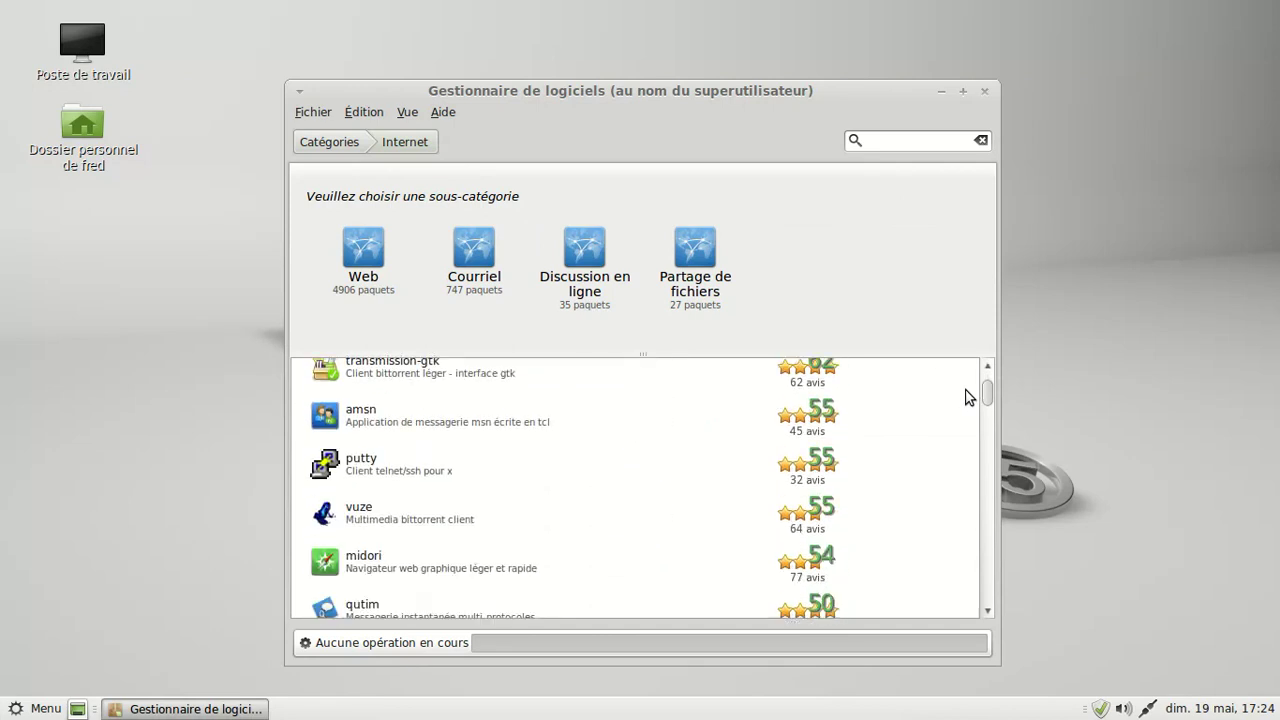
scroll(966, 396, down, 5)
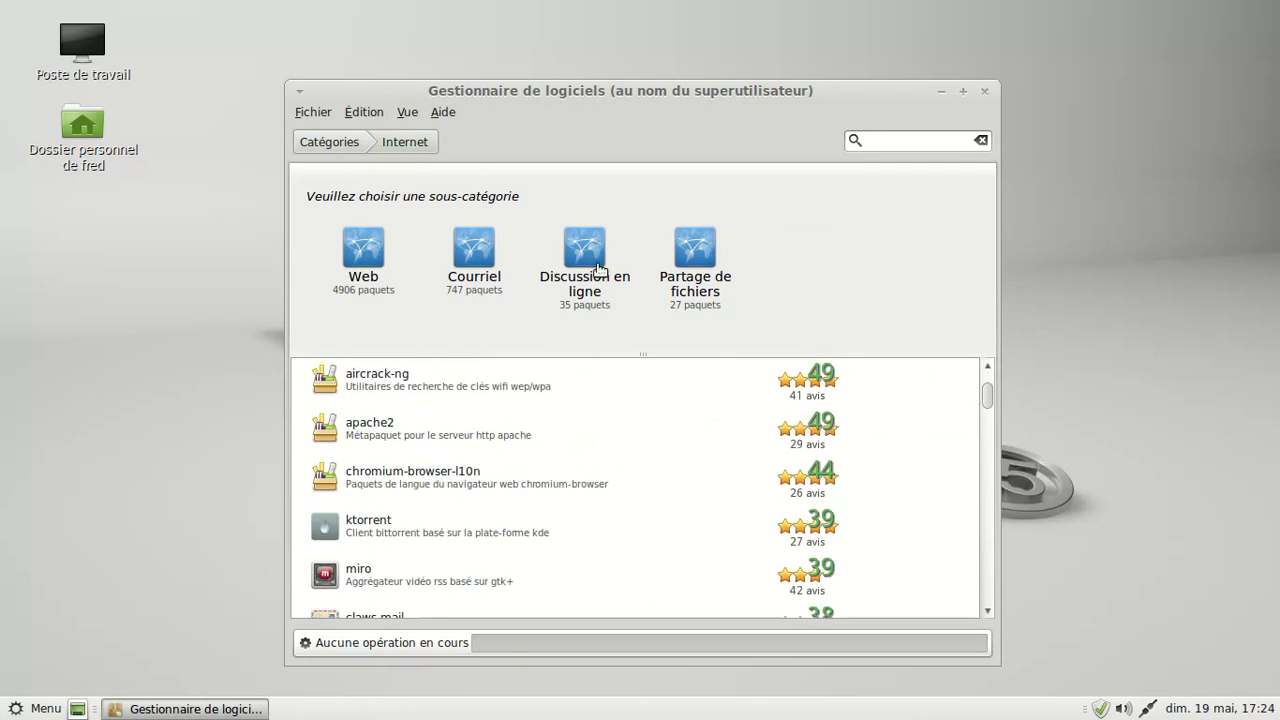
click(352, 142)
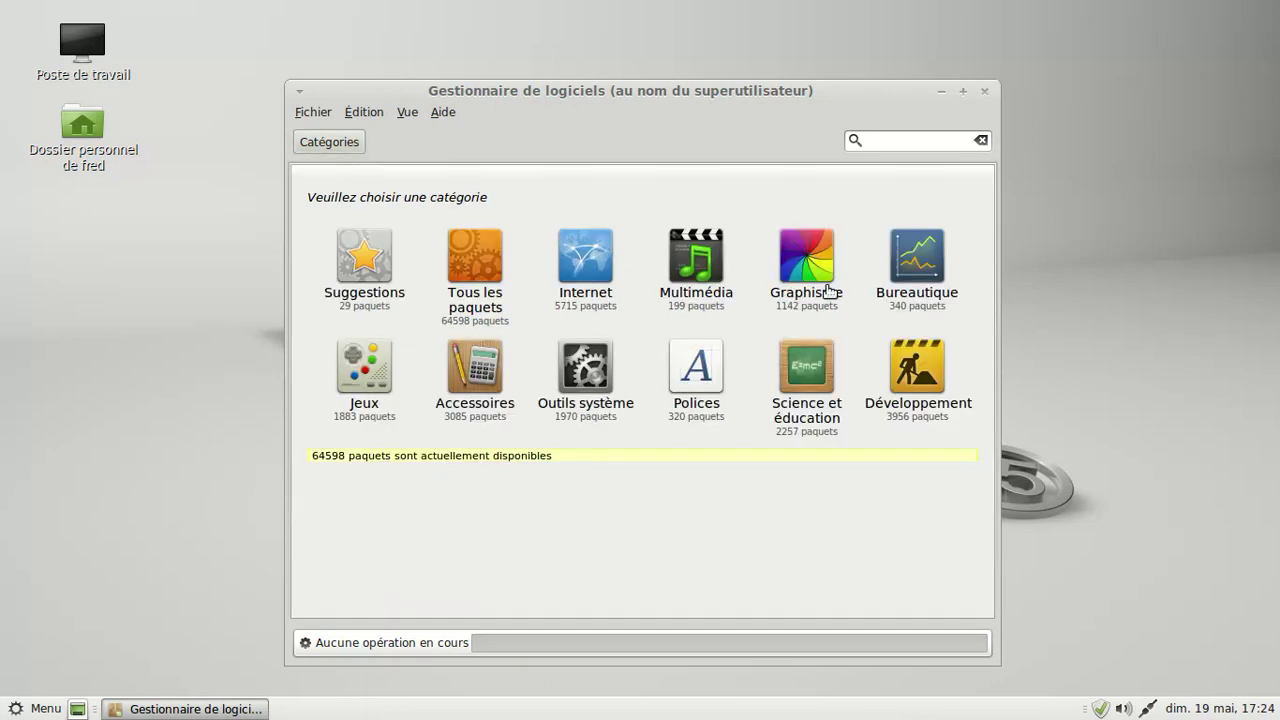
click(470, 366)
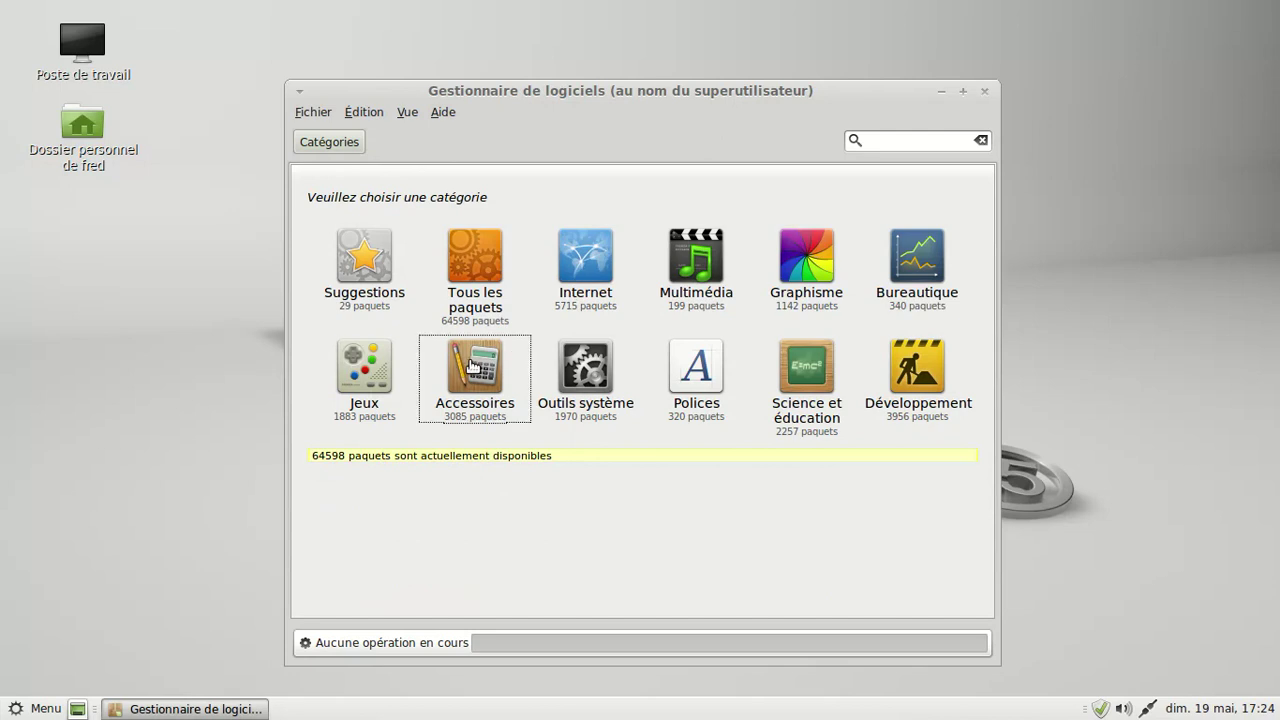
- Open the Dossier personnel folder, check Caja's About information, and close the window
click(34, 712)
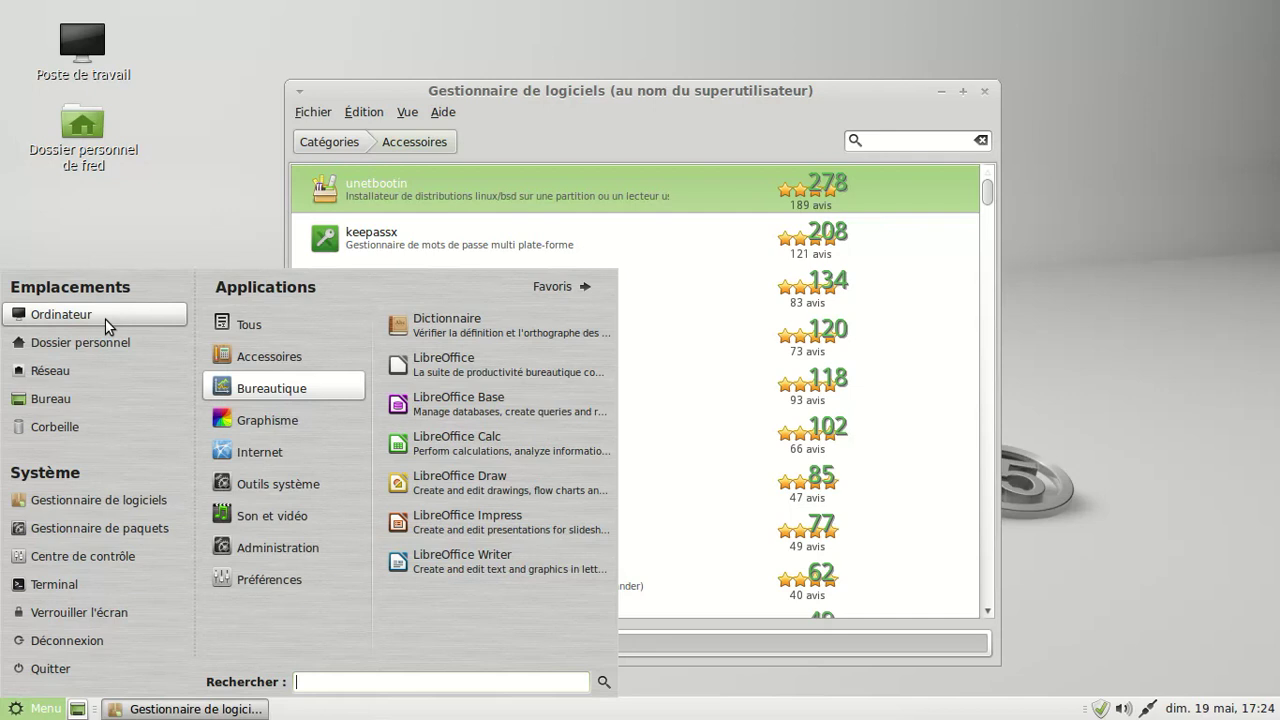
click(98, 349)
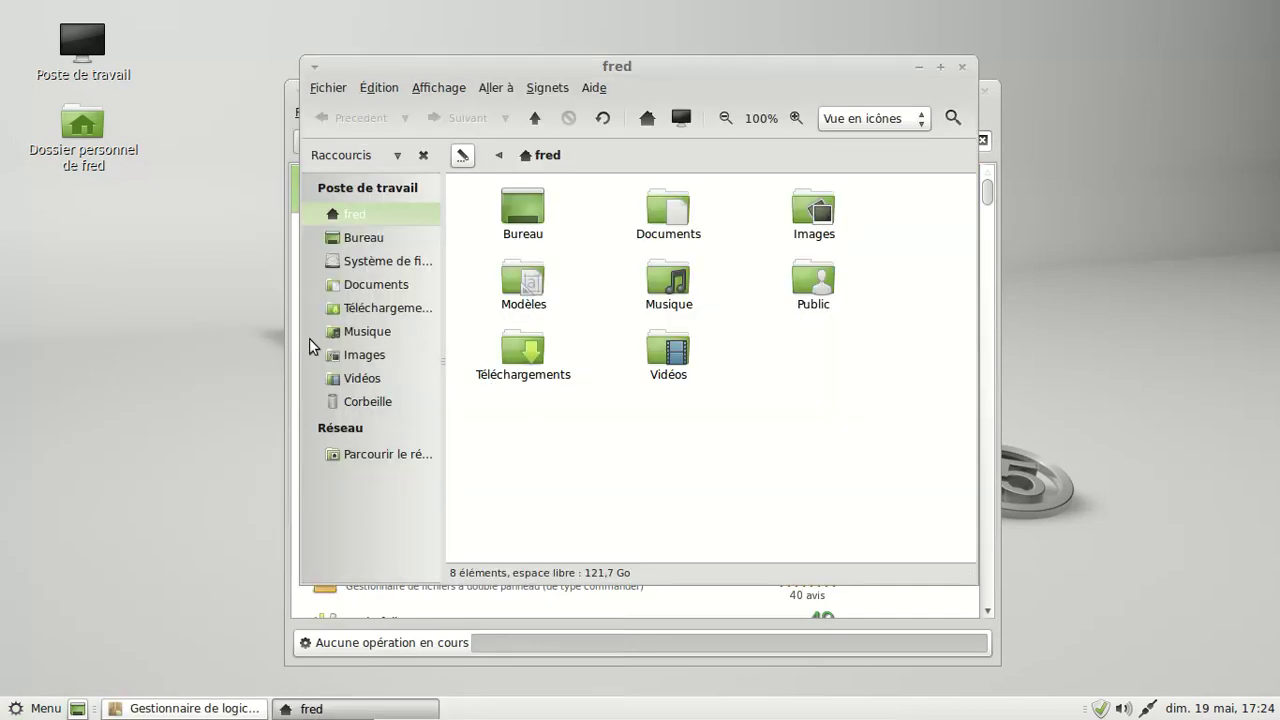
click(600, 88)
click(604, 129)
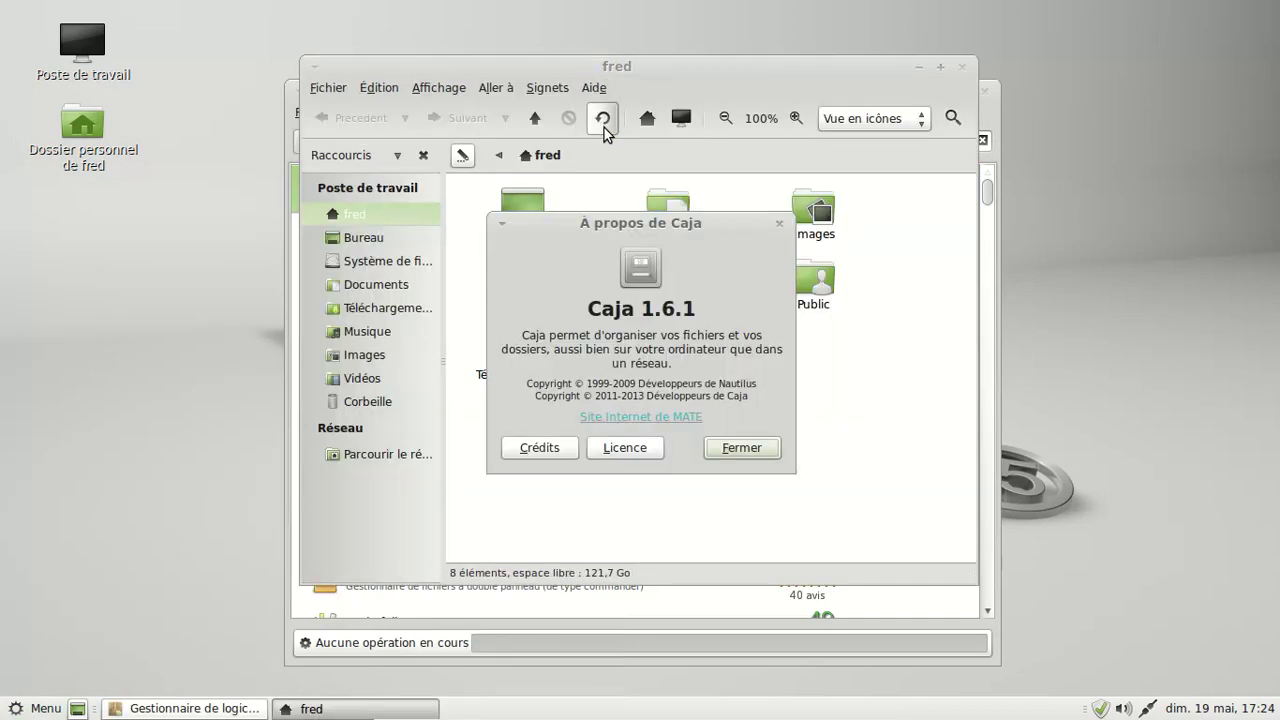
click(755, 455)
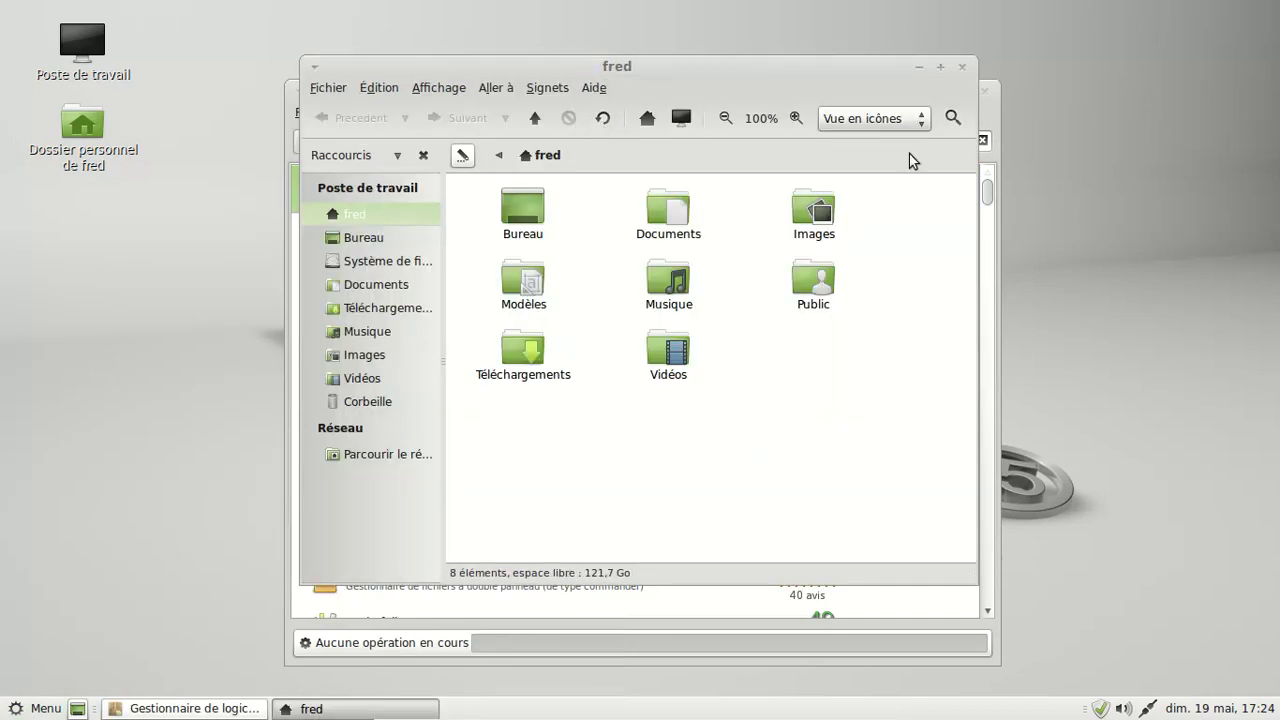
click(963, 67)
- Scroll down the Accessoires list and select the lshw-gtk package
scroll(742, 357, down, 3)
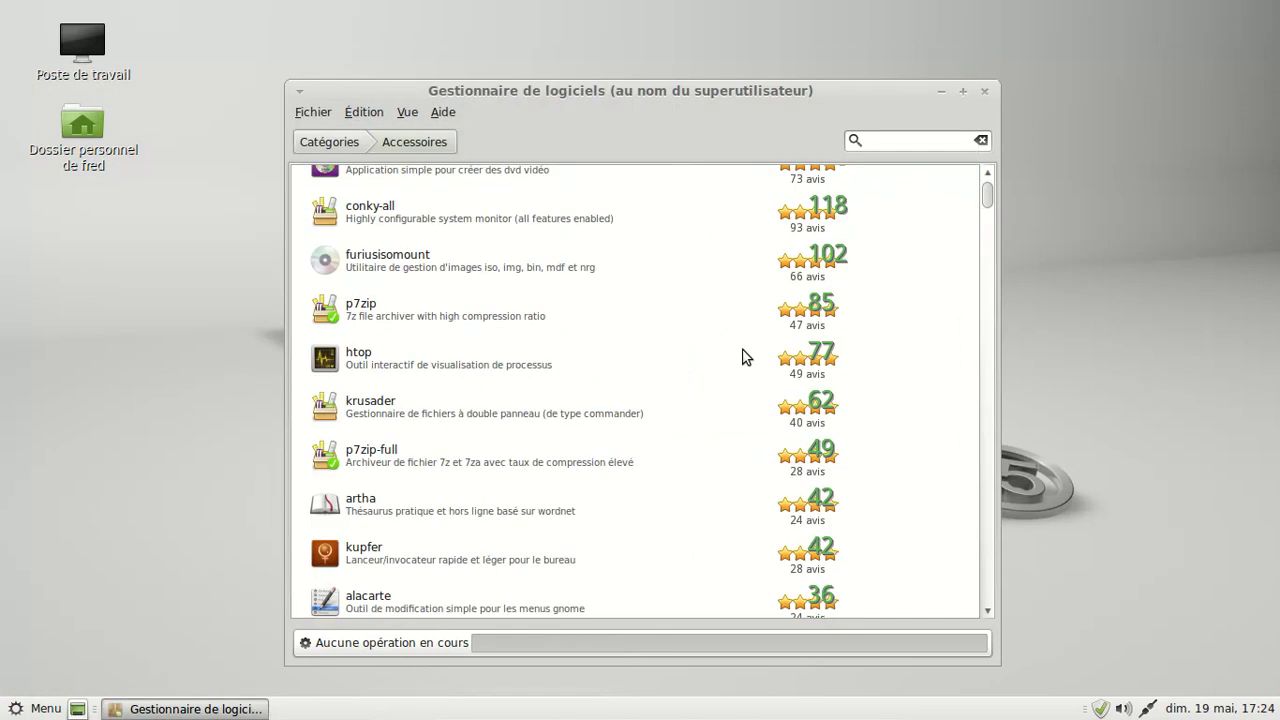
scroll(595, 359, down, 2)
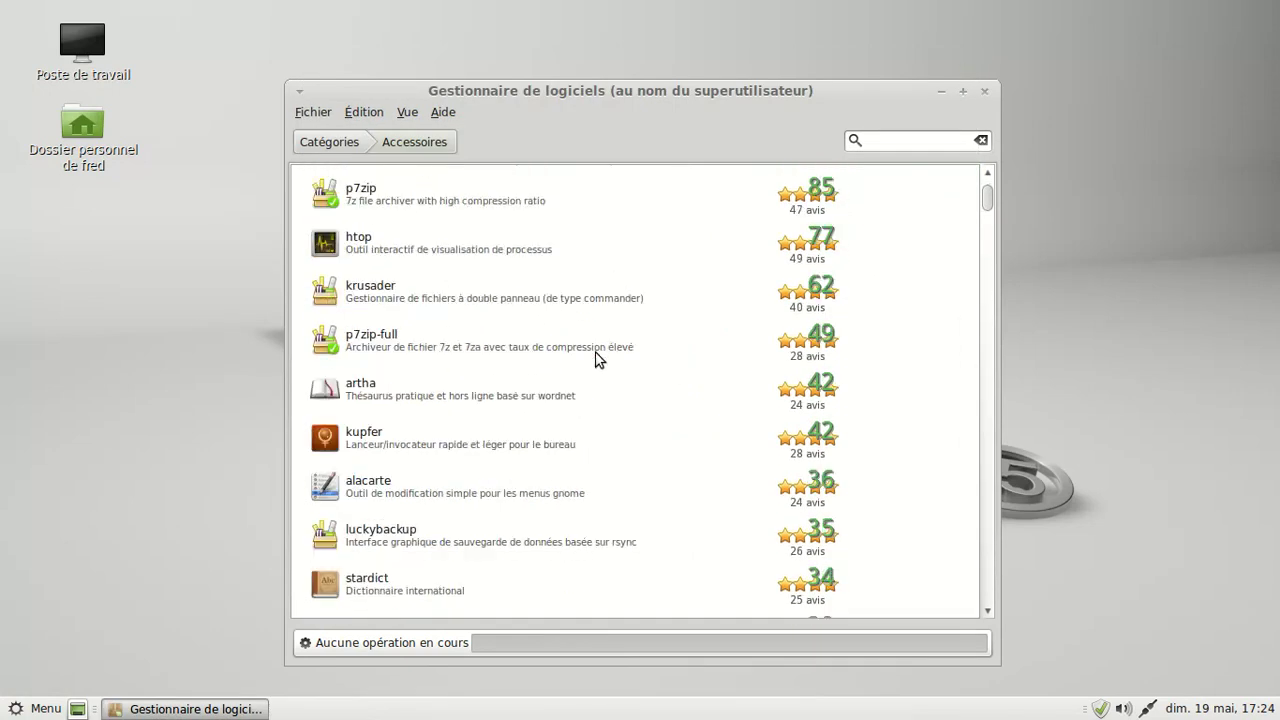
scroll(597, 358, down, 2)
scroll(597, 355, down, 3)
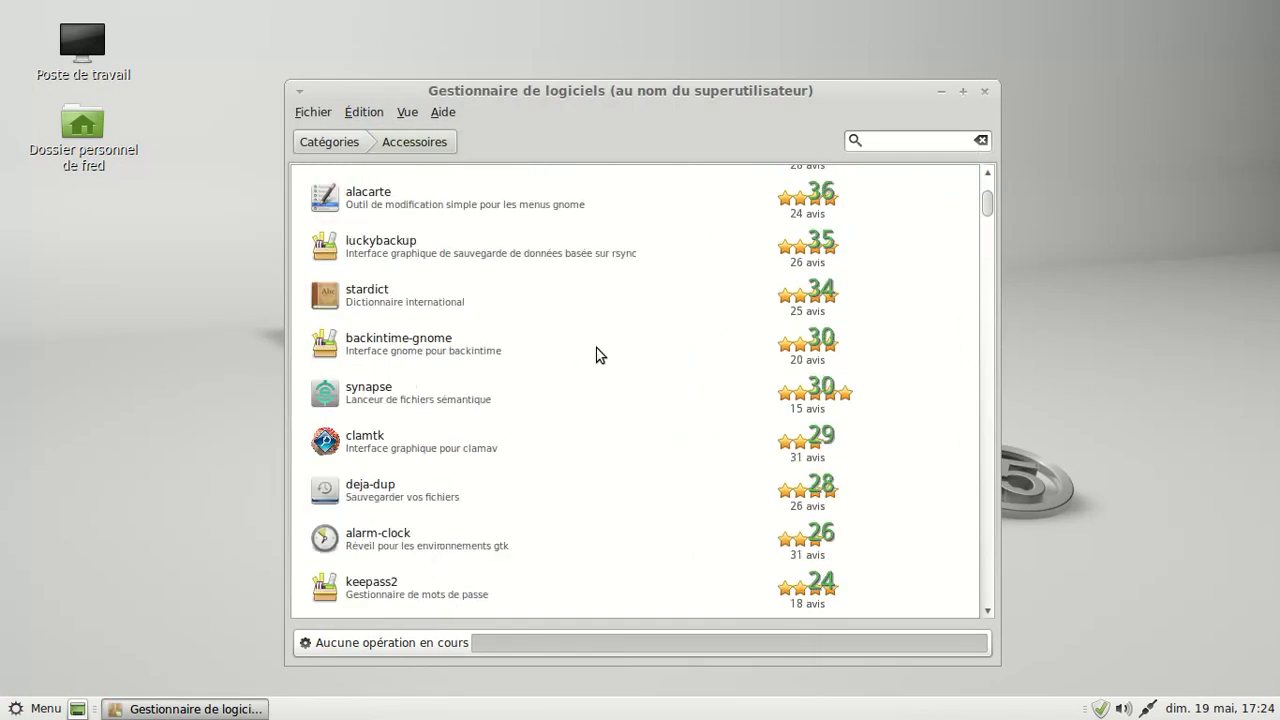
scroll(597, 355, down, 3)
scroll(597, 355, down, 6)
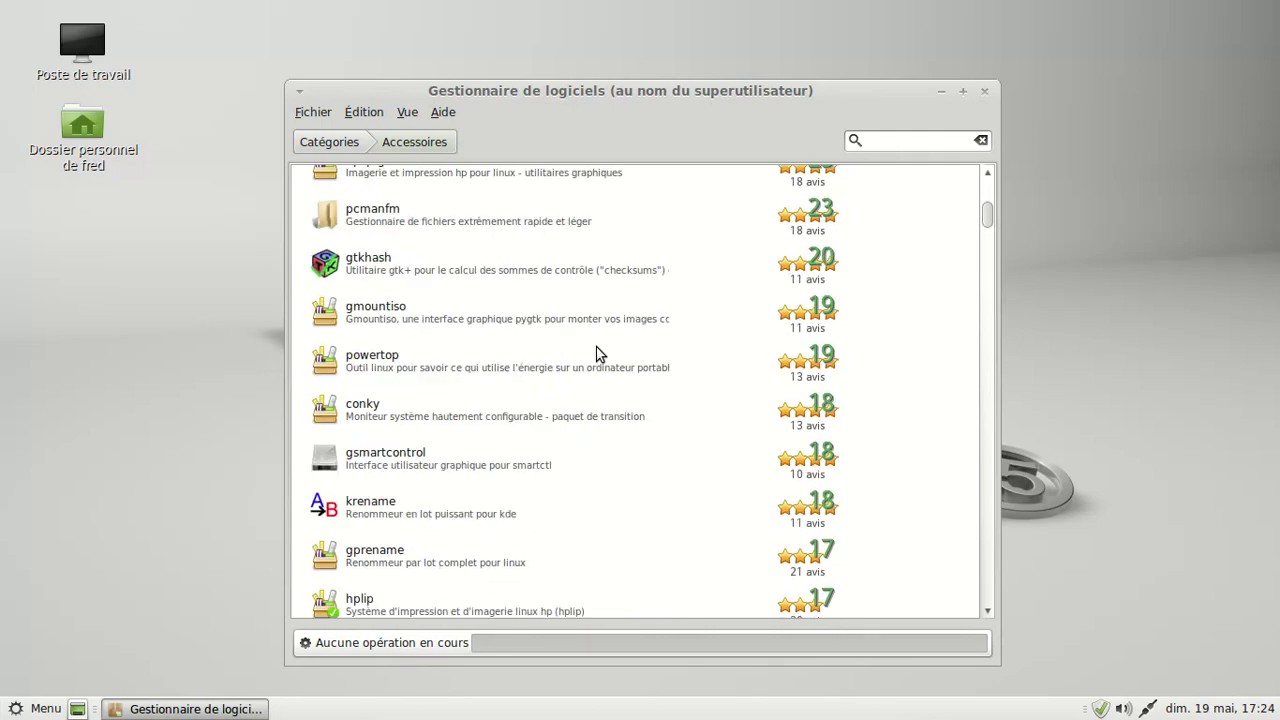
scroll(597, 350, down, 10)
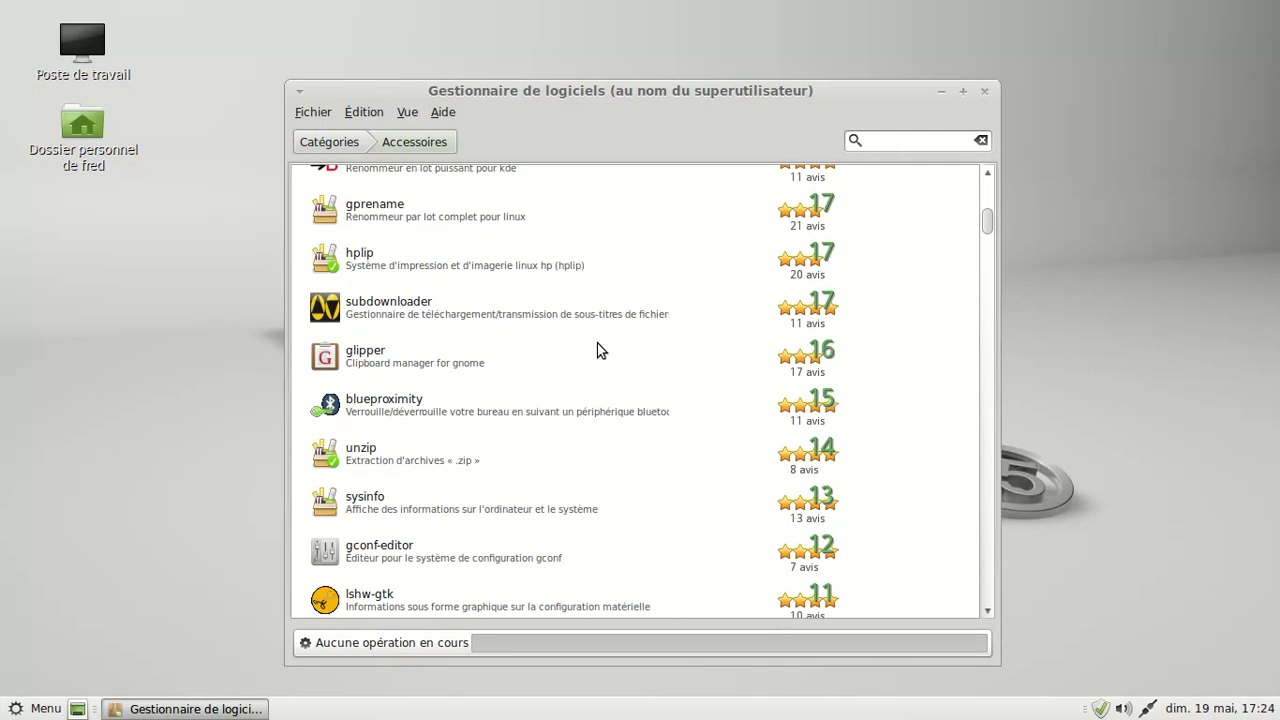
scroll(597, 350, down, 2)
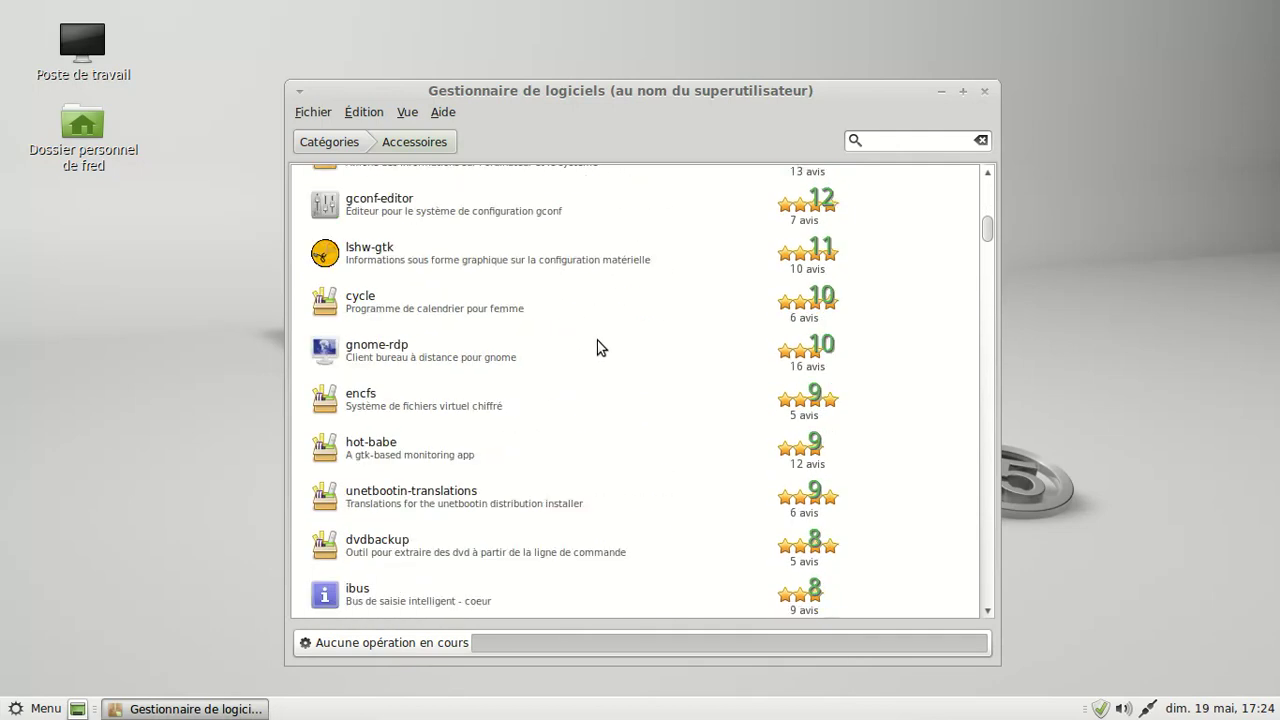
click(400, 248)
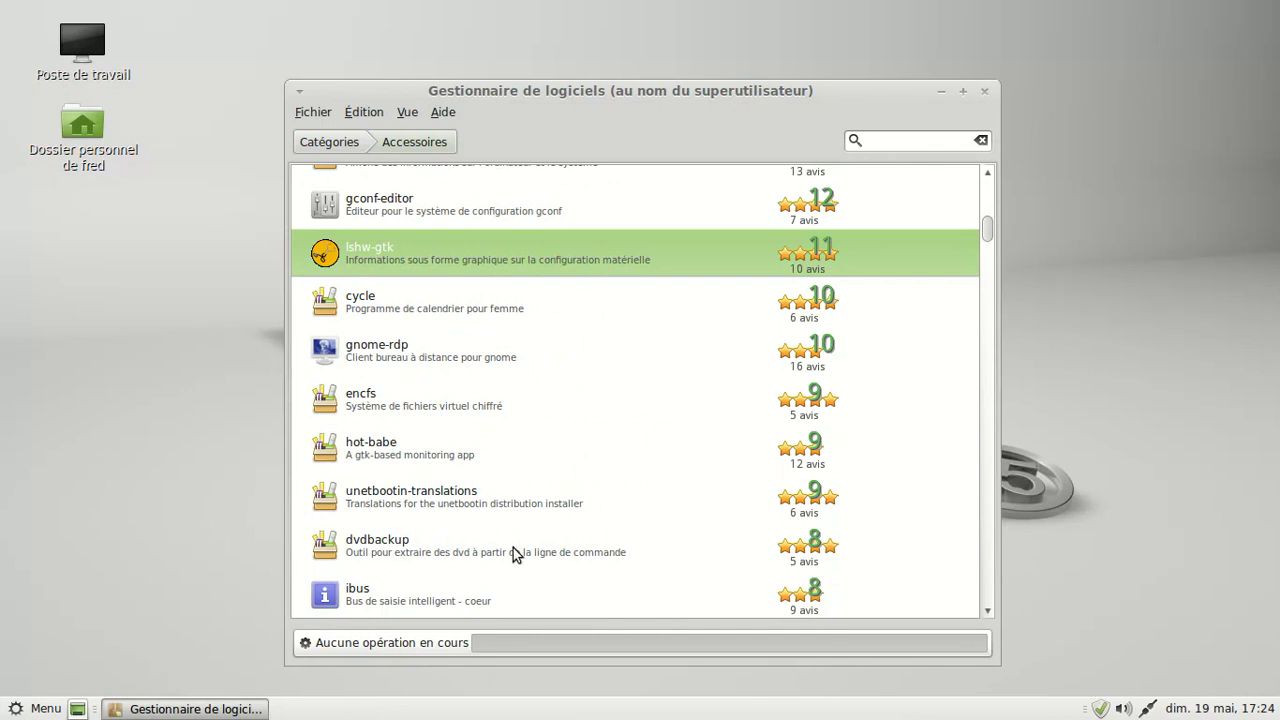
- Open the gnash package page and start its installation
scroll(525, 340, down, 5)
scroll(541, 334, down, 10)
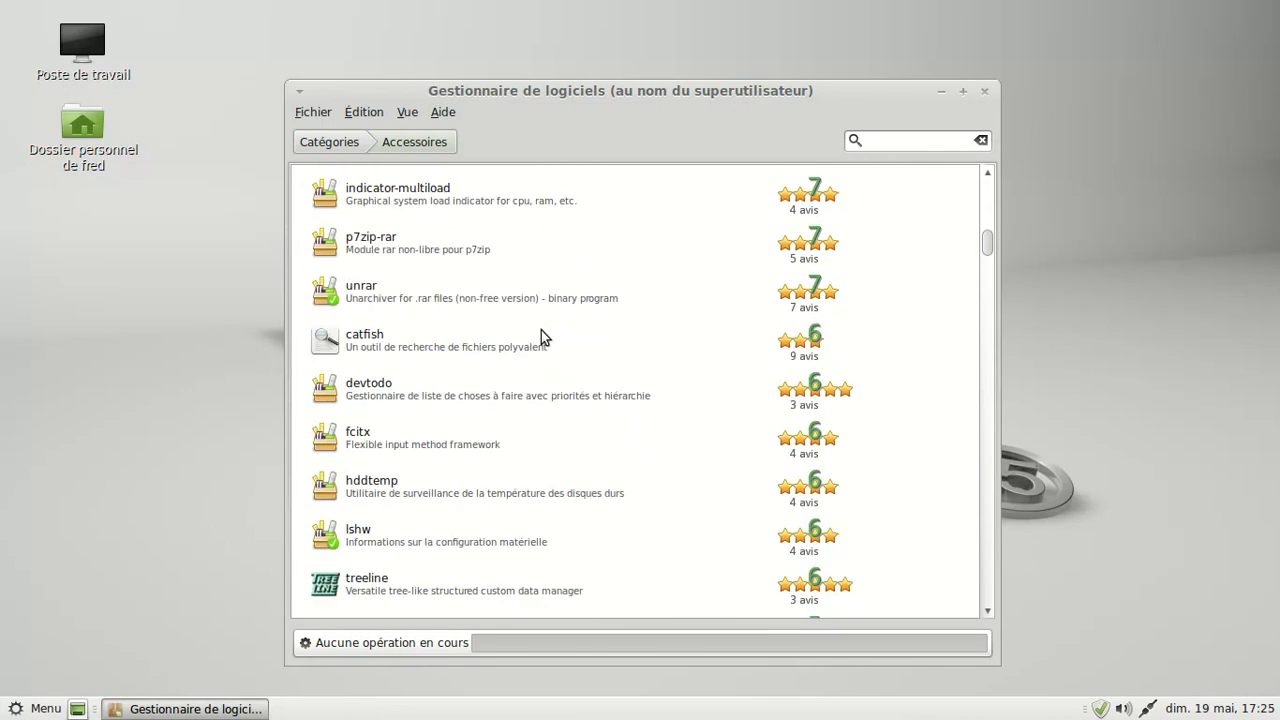
scroll(541, 335, down, 3)
scroll(541, 335, down, 3)
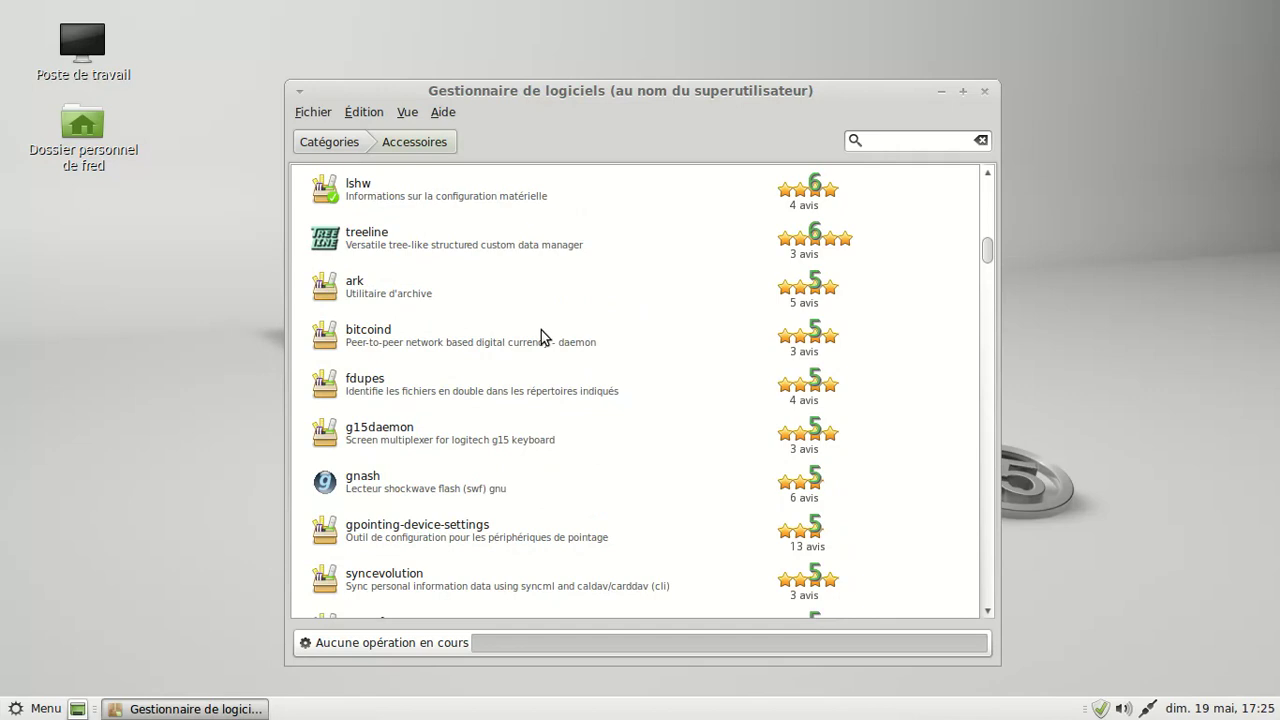
click(474, 487)
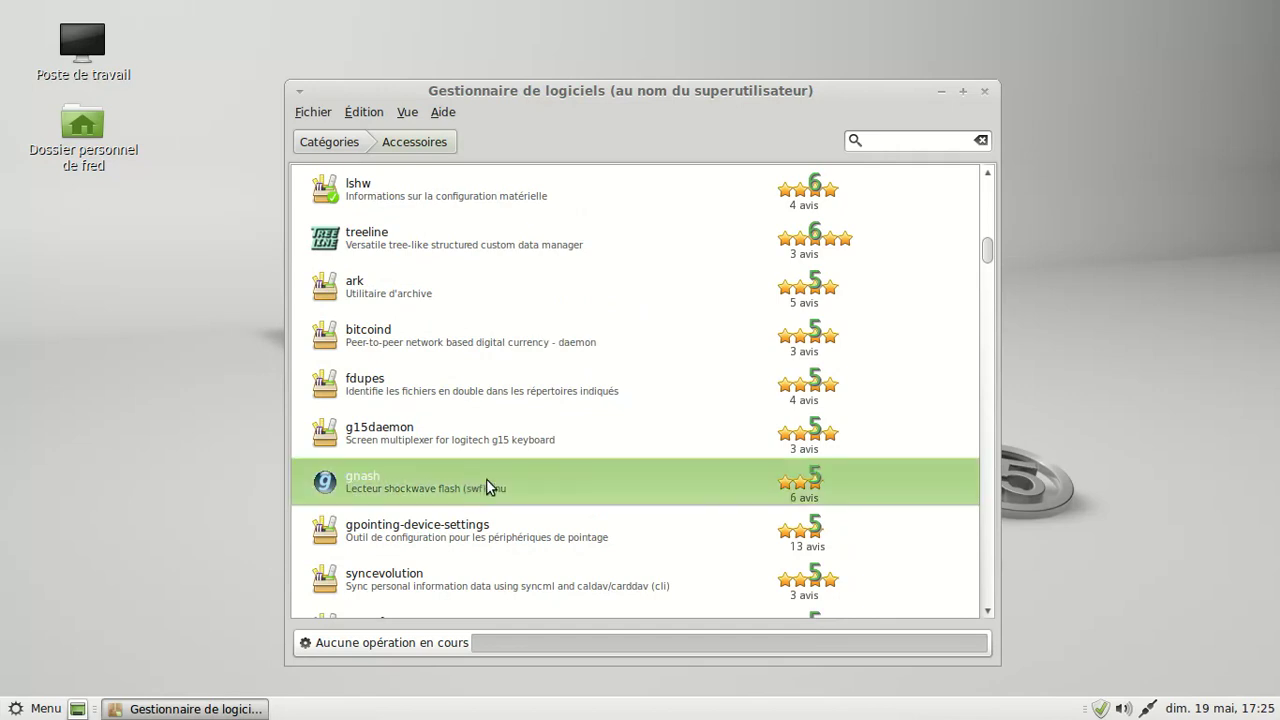
click(474, 481)
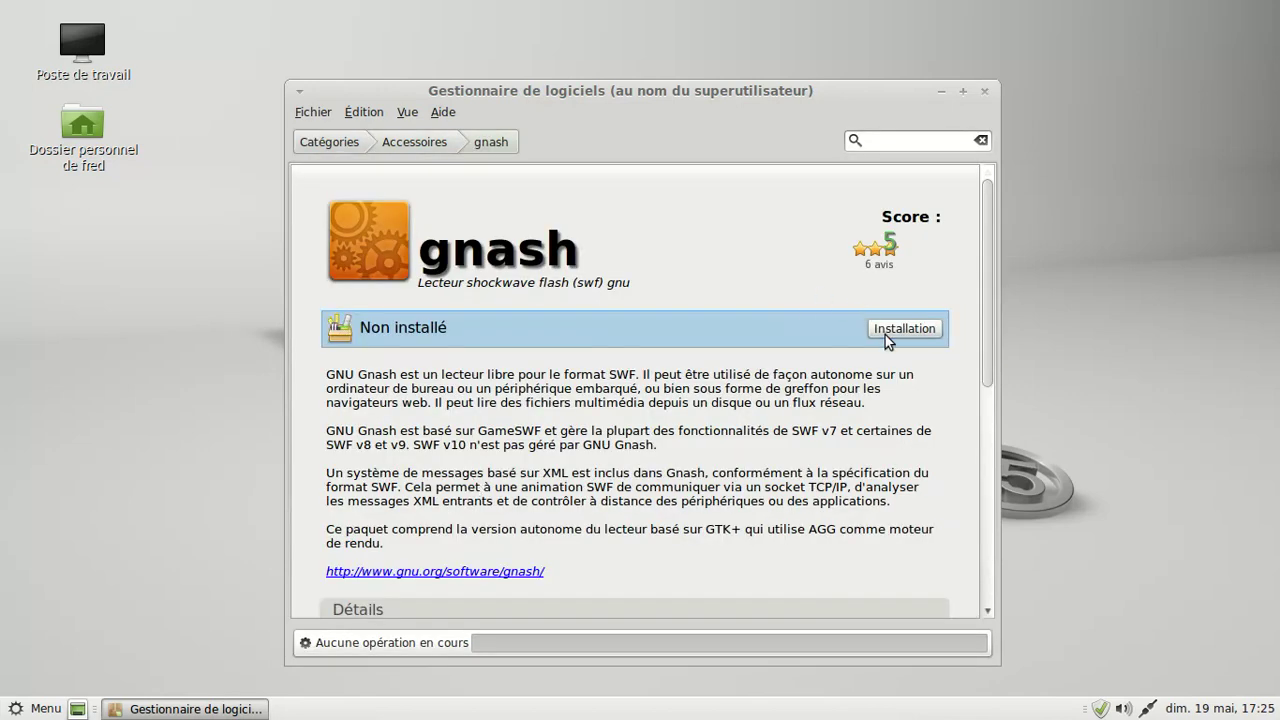
click(885, 335)
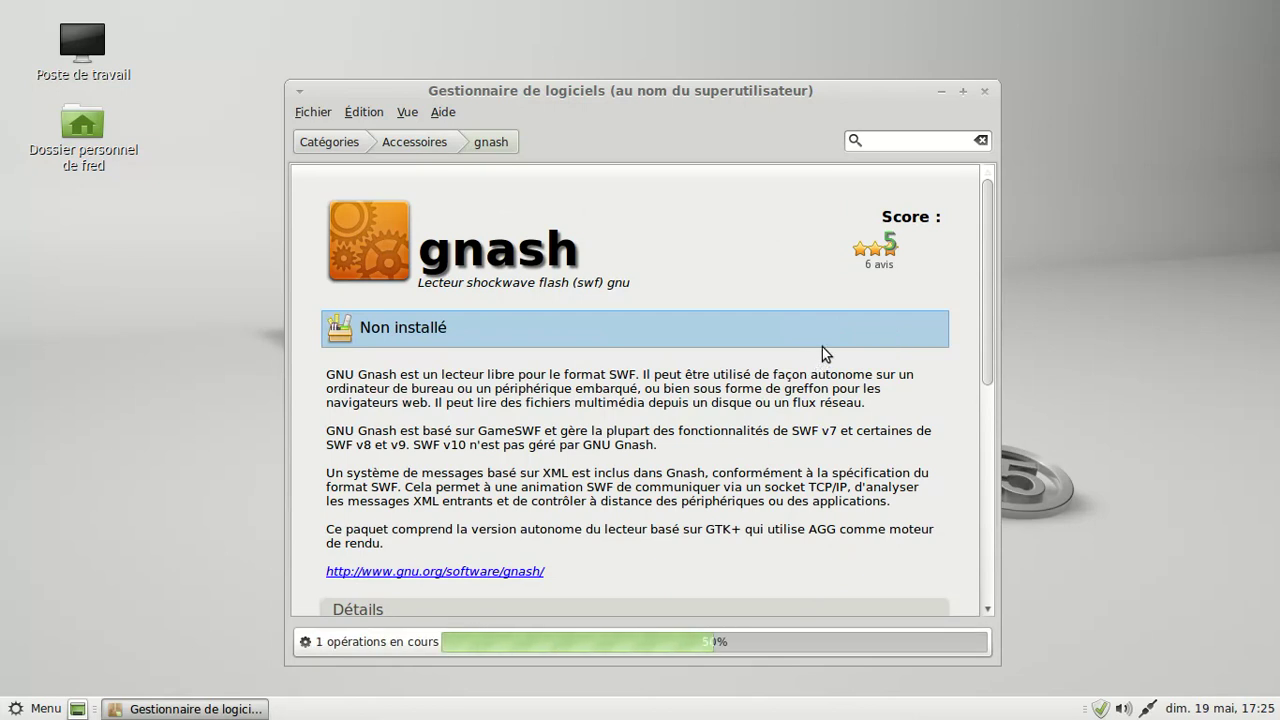
- Open the main Menu and browse the Bureautique, Graphisme, Internet, Outils système and Administration categories
click(40, 708)
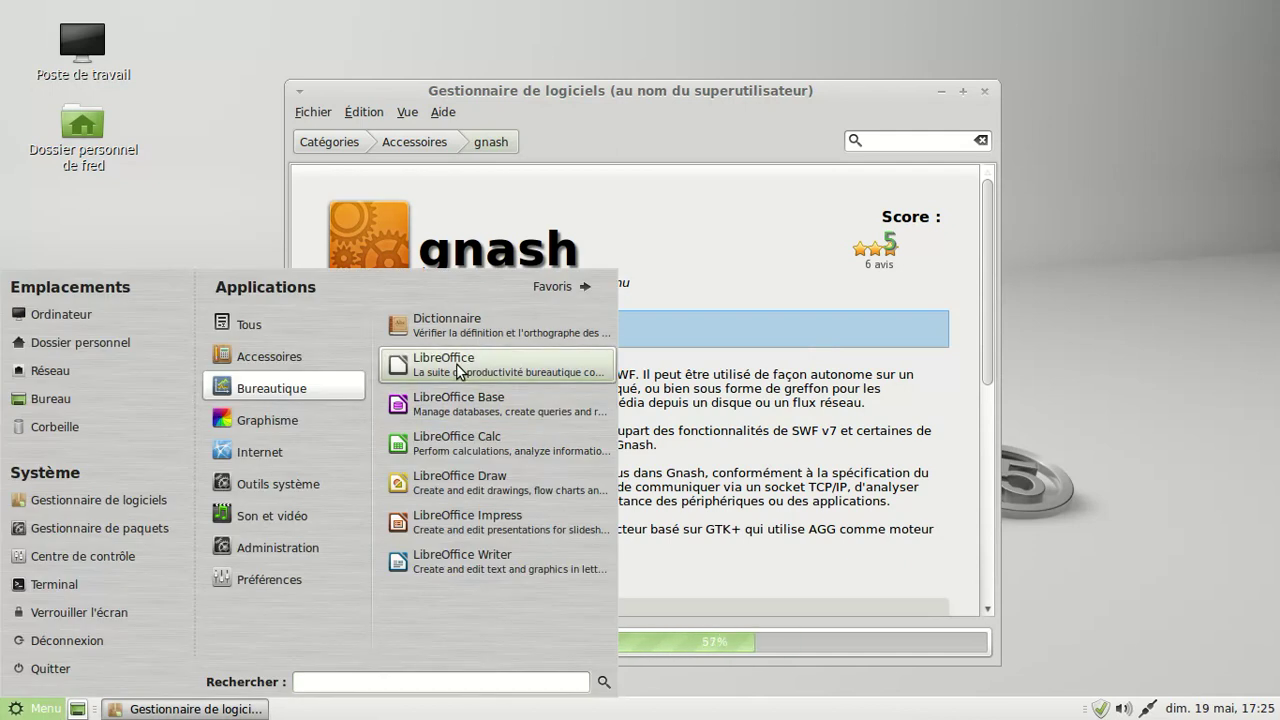
mouse_move(320, 418)
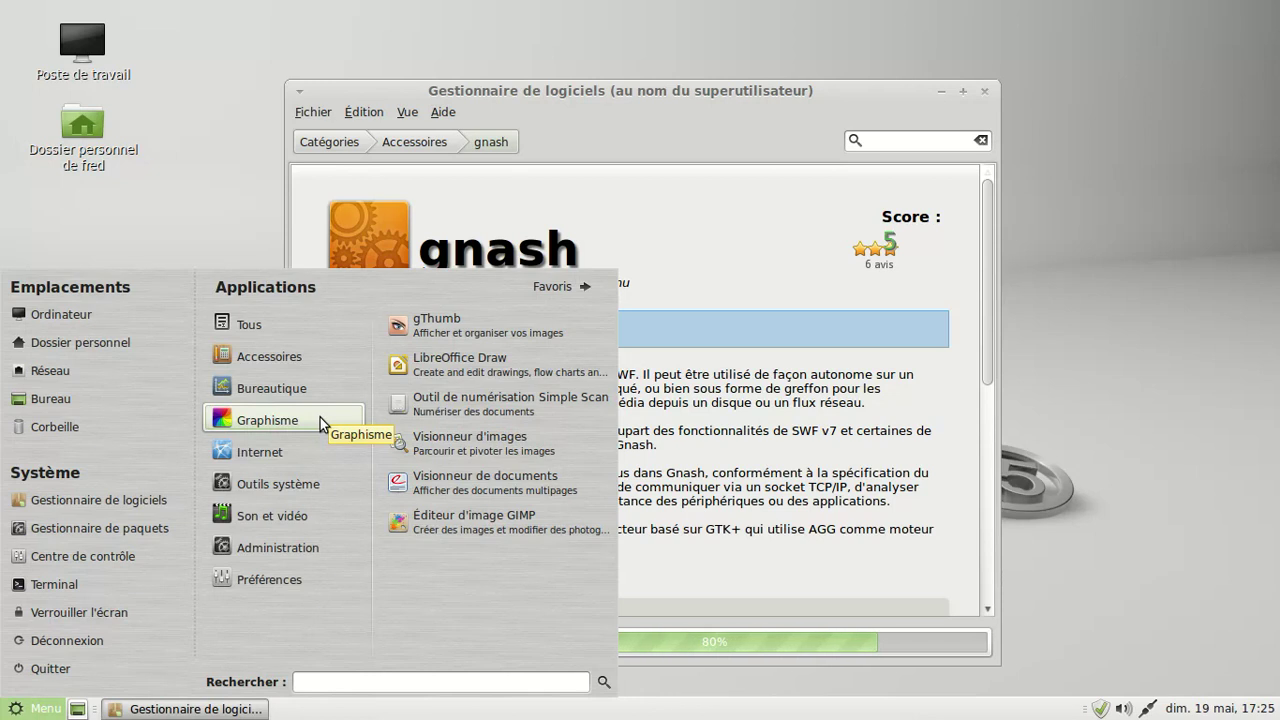
mouse_move(303, 443)
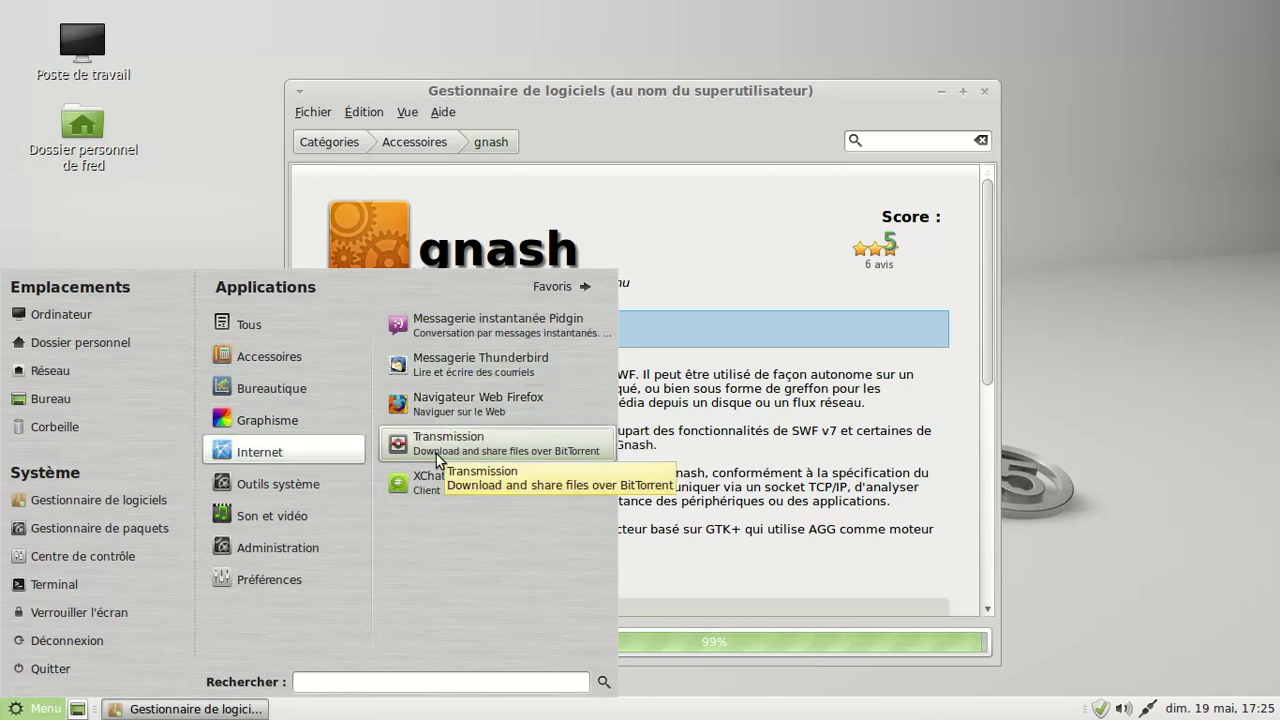
mouse_move(310, 484)
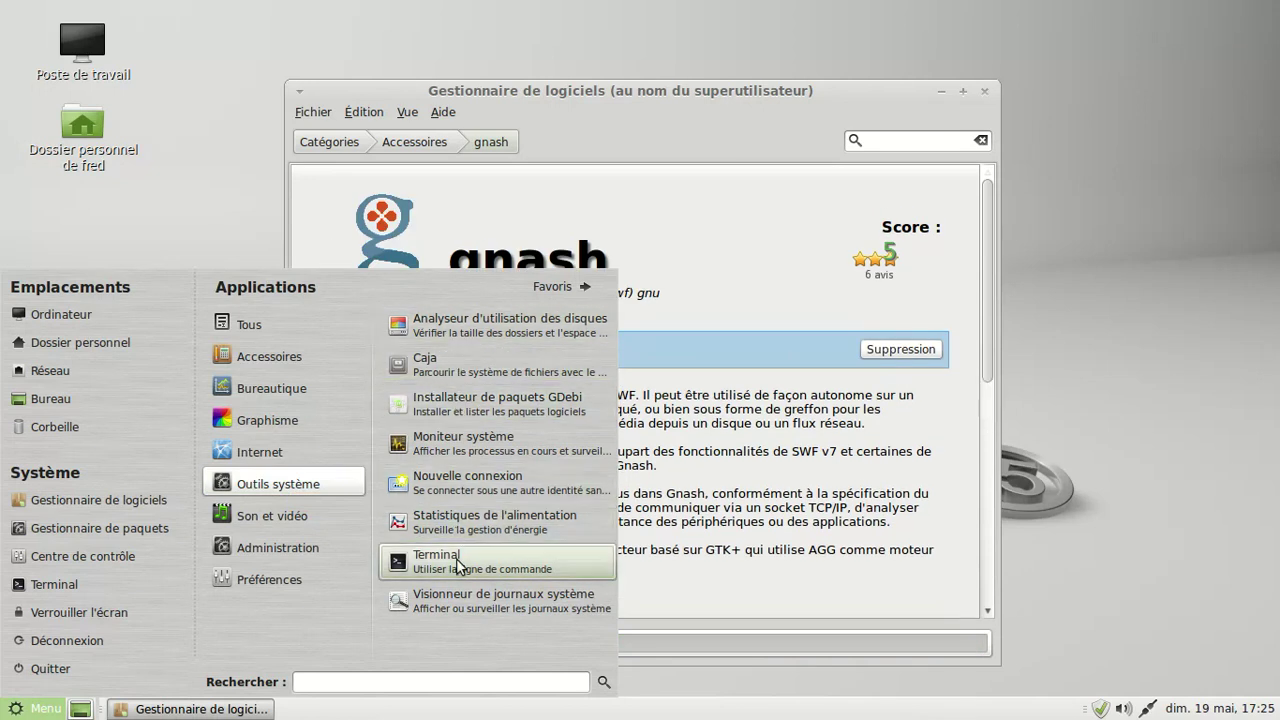
mouse_move(315, 523)
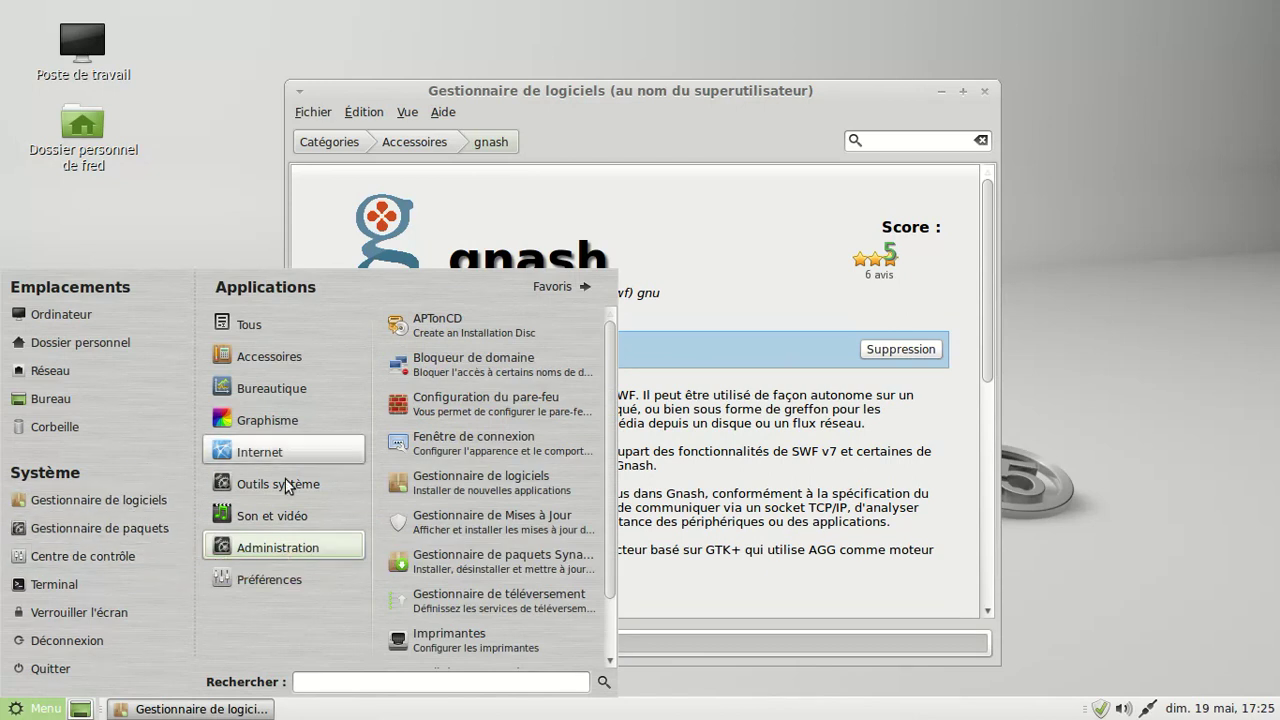
- Launch the Pluma text editor, view its About box (version 1.6.0), and close it
mouse_move(281, 362)
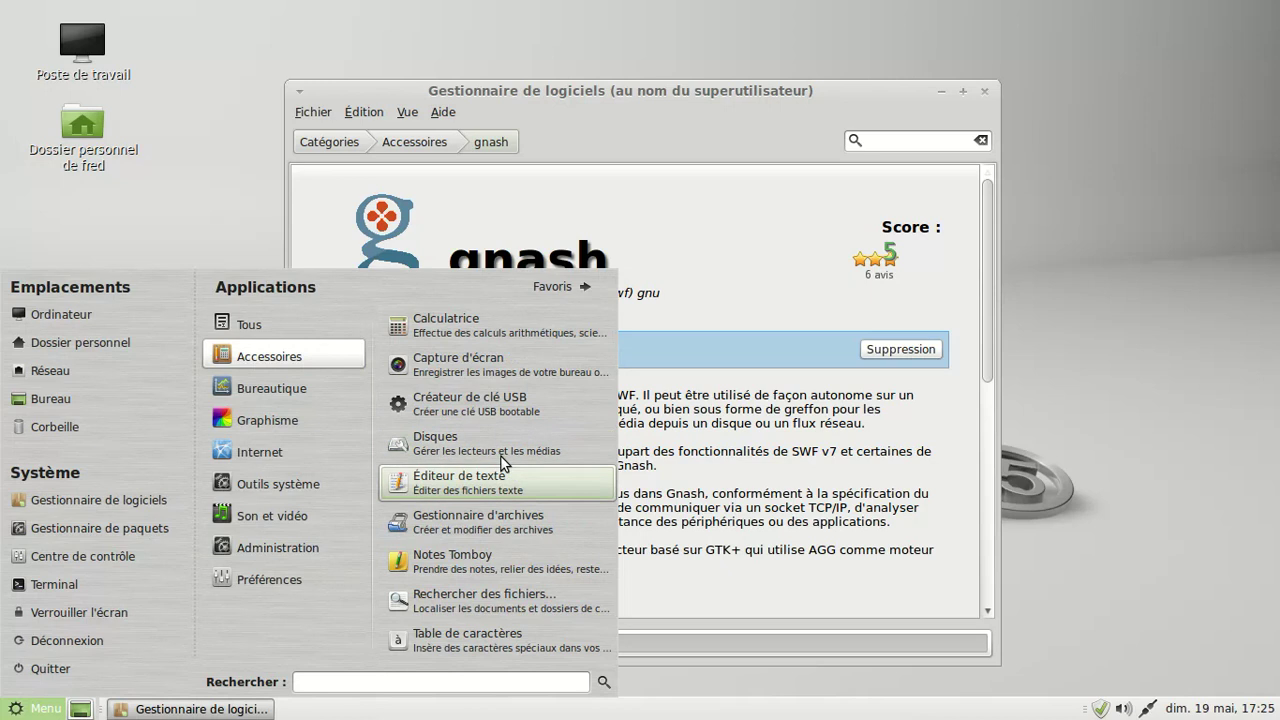
click(497, 488)
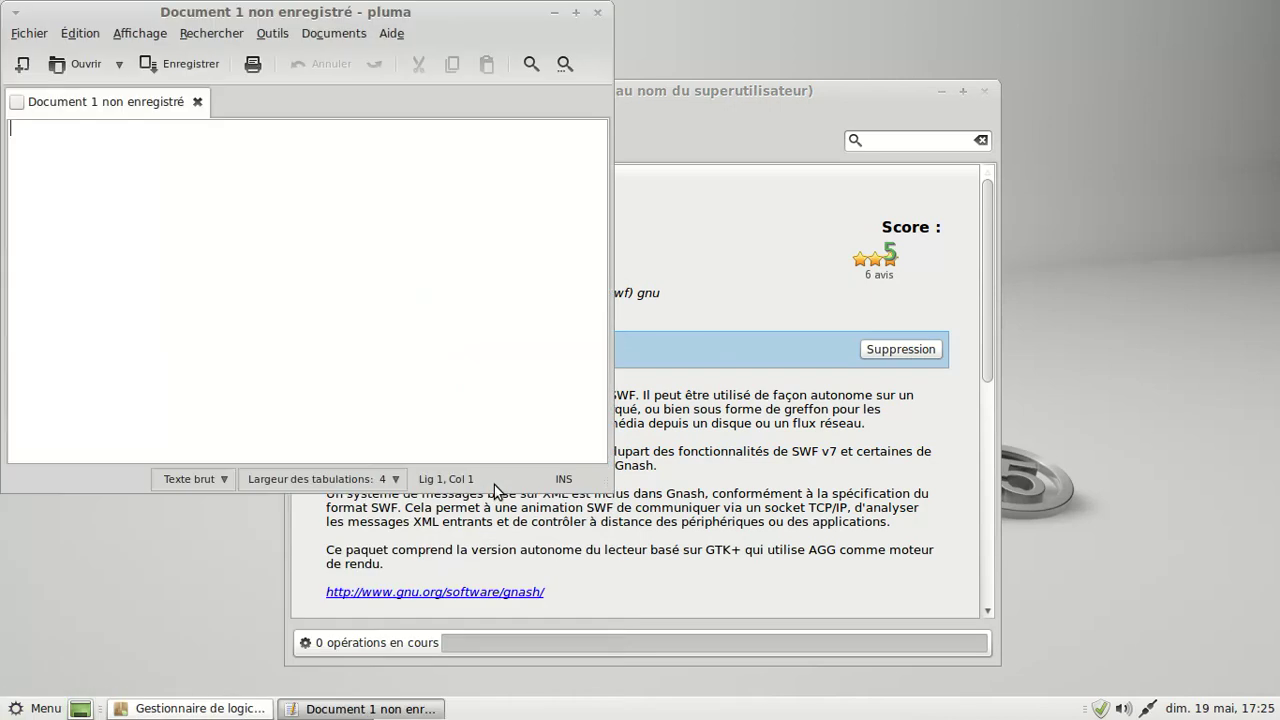
click(397, 36)
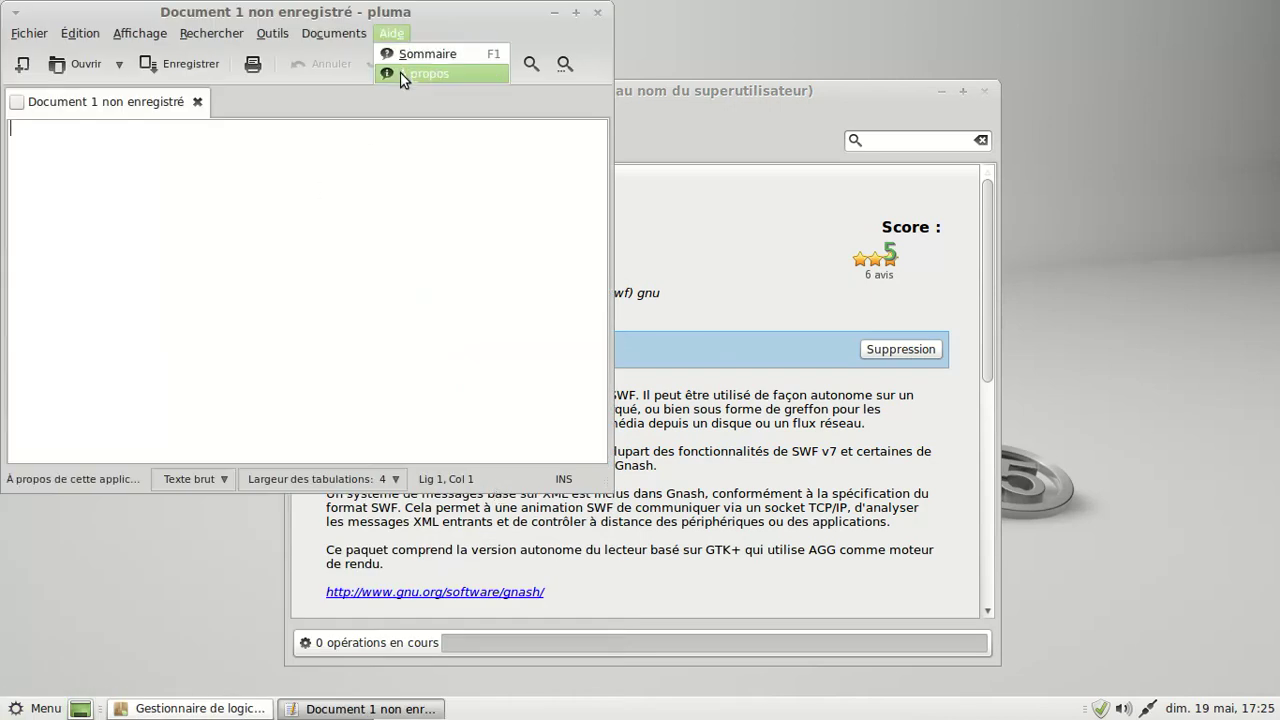
click(400, 72)
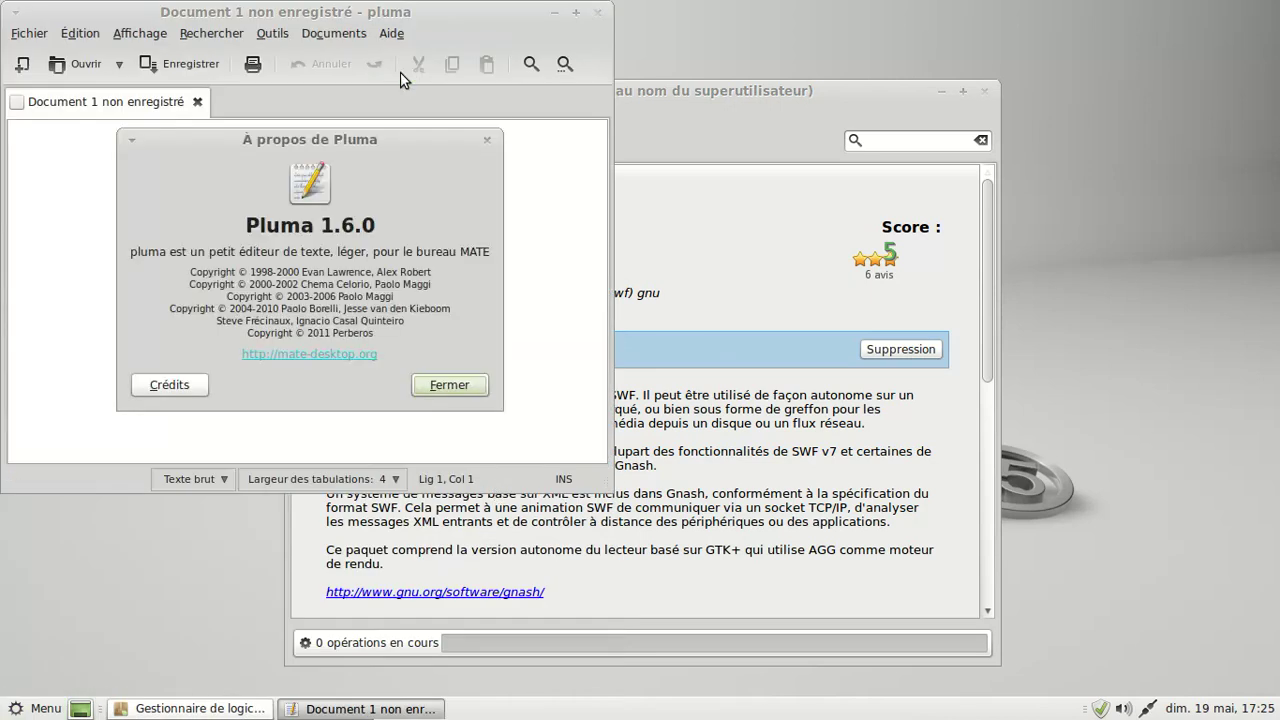
click(450, 386)
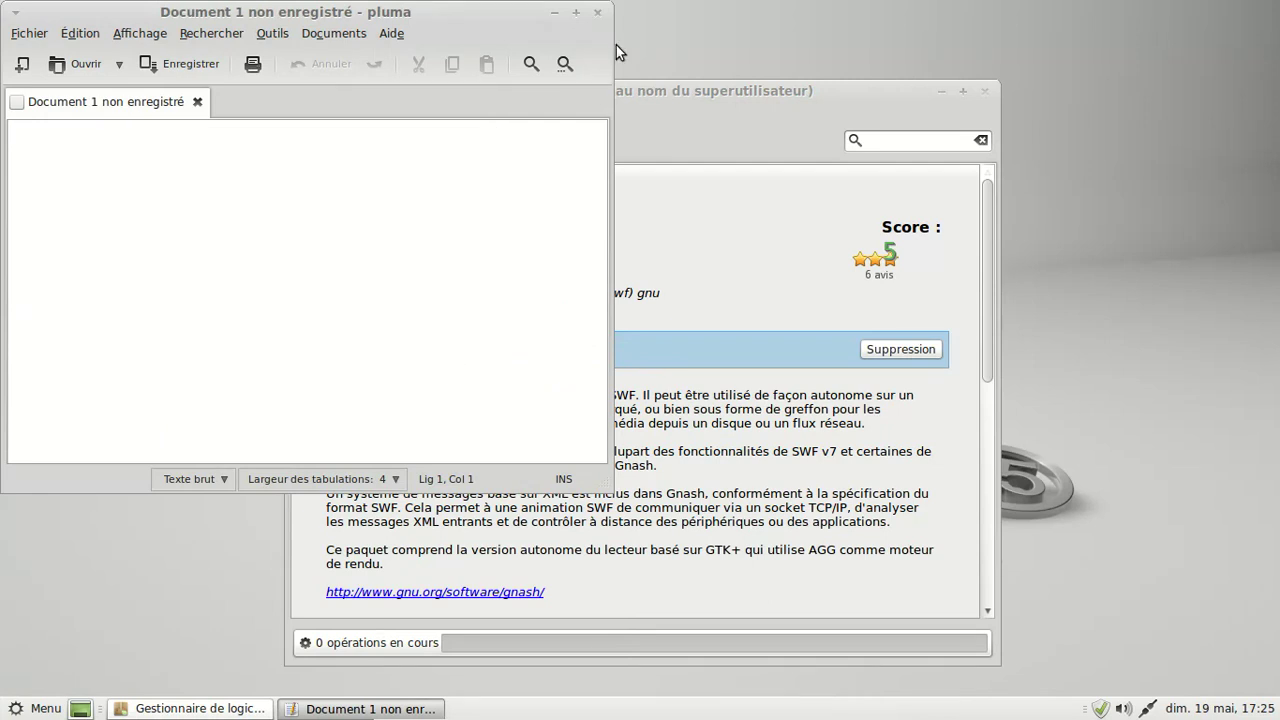
click(599, 13)
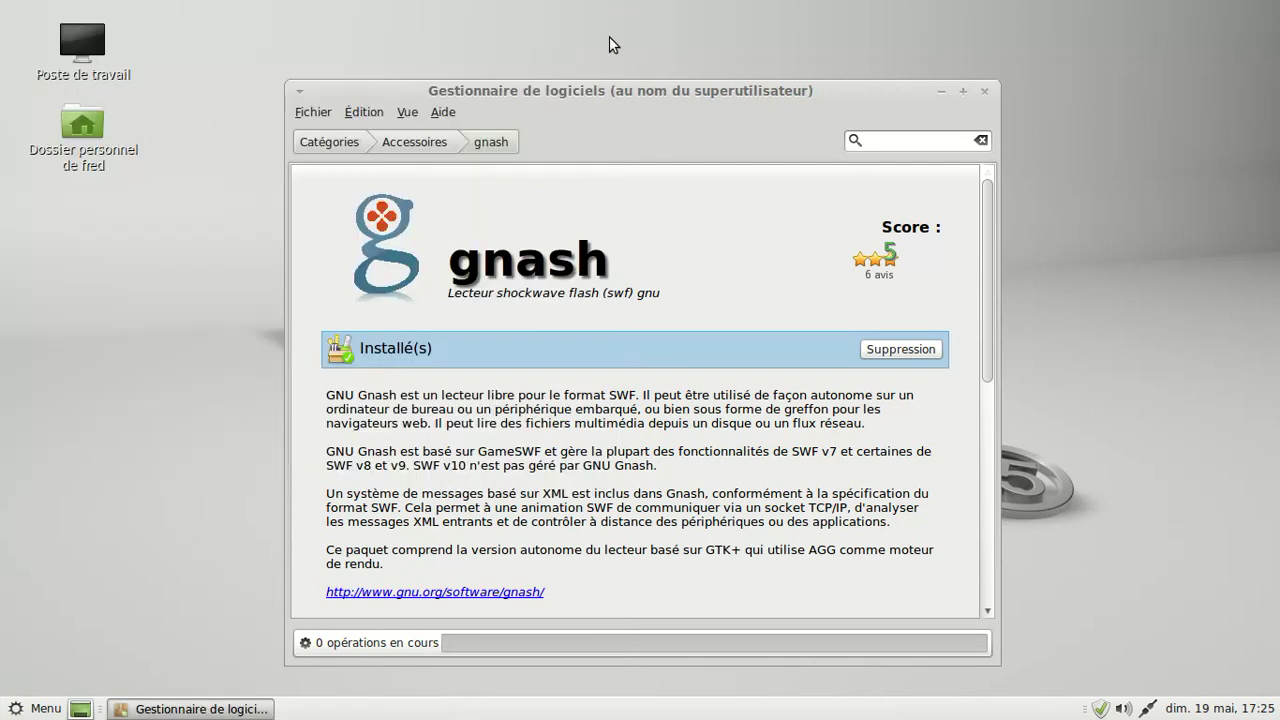
- Close the Software Manager and launch Firefox from the Internet menu
click(985, 92)
click(18, 707)
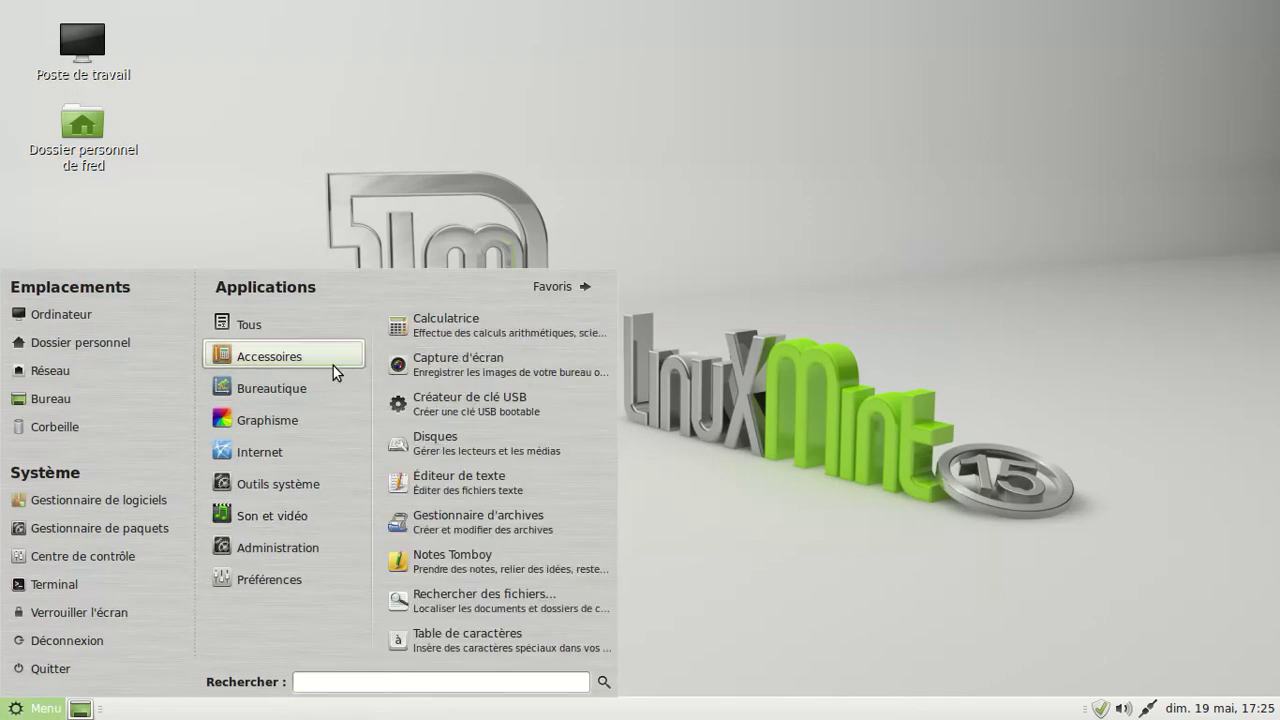
mouse_move(317, 423)
mouse_move(314, 446)
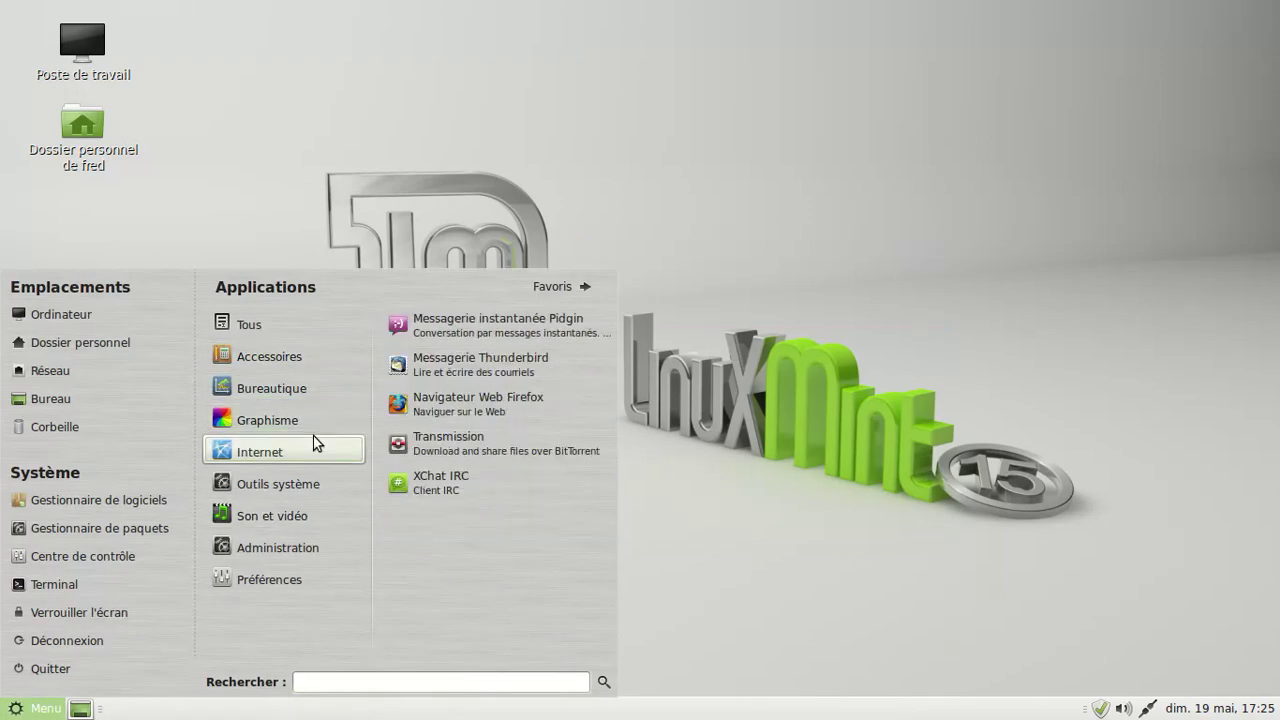
click(478, 403)
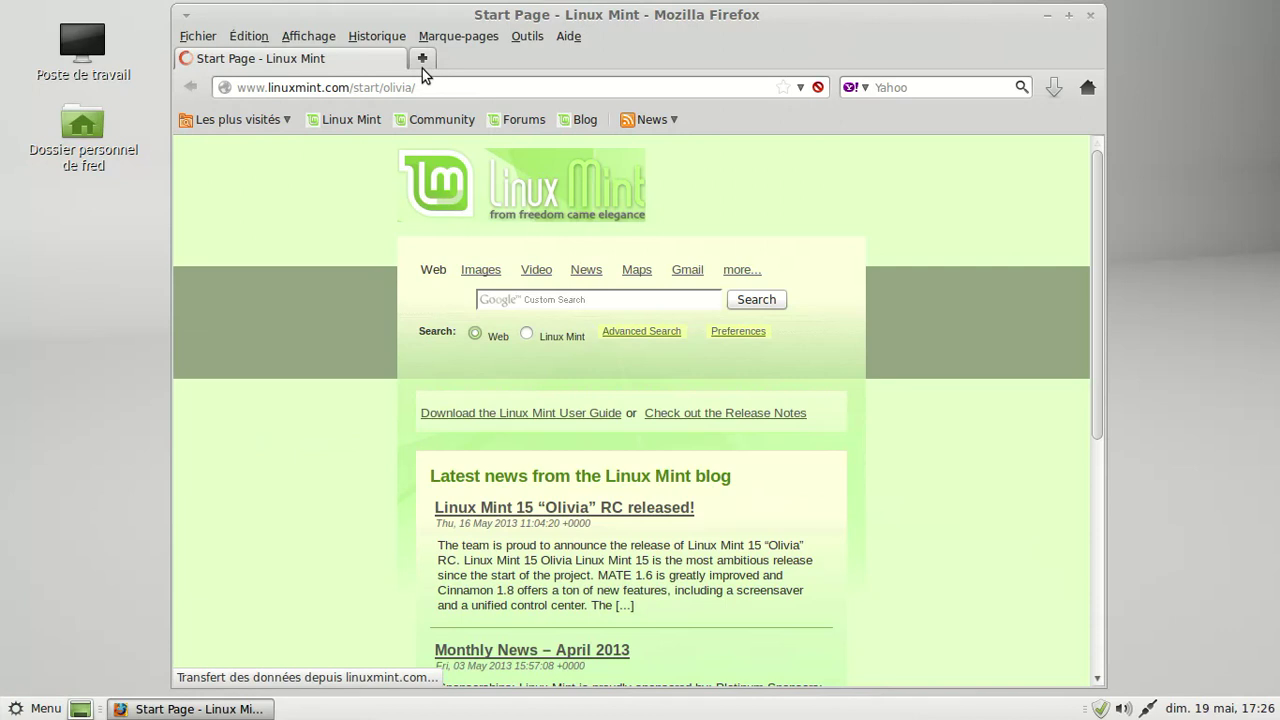
- Review the installed plugins on about:plugins in a new tab, then close the tab and Firefox
click(424, 59)
text(about:p)
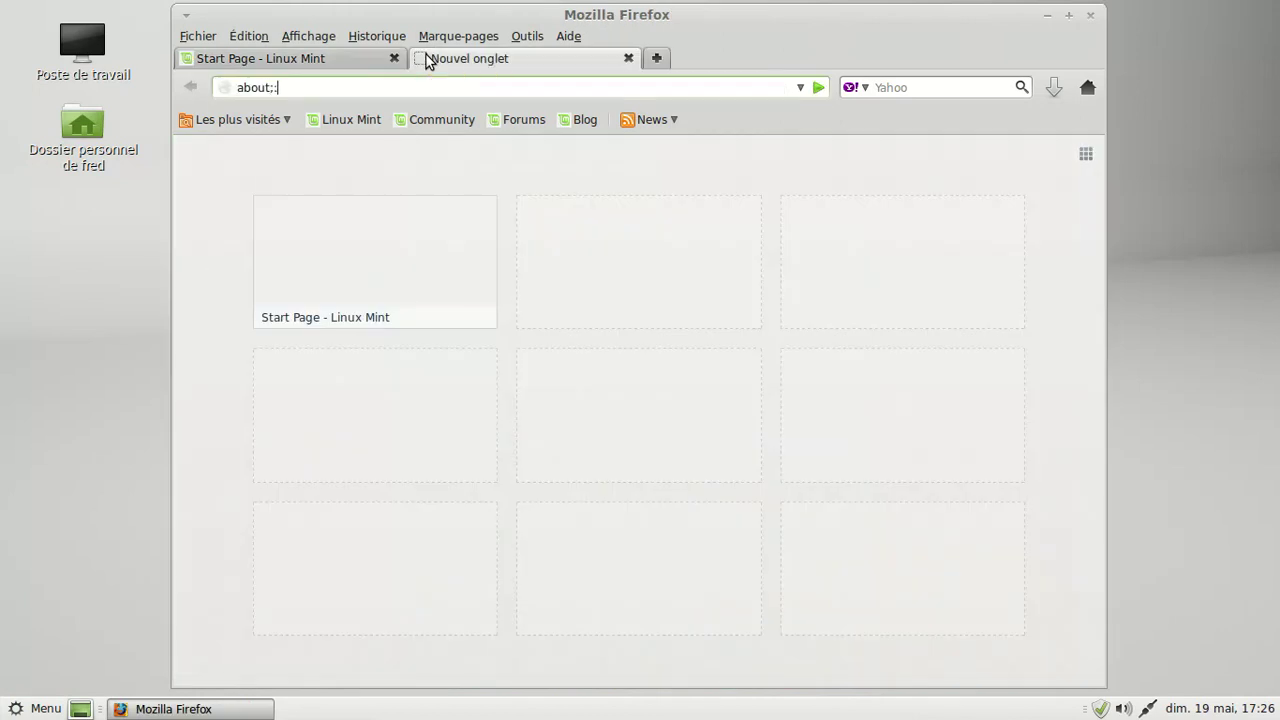
text(lugins)
key(Return)
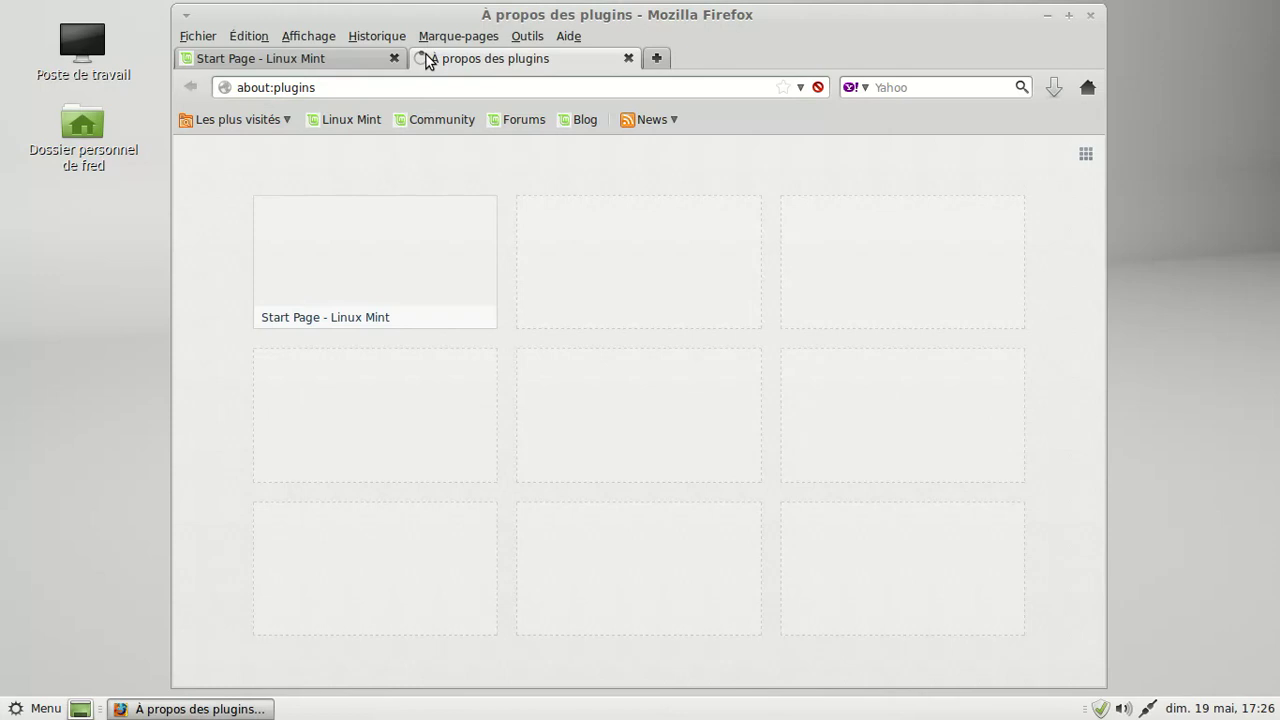
scroll(600, 334, down, 14)
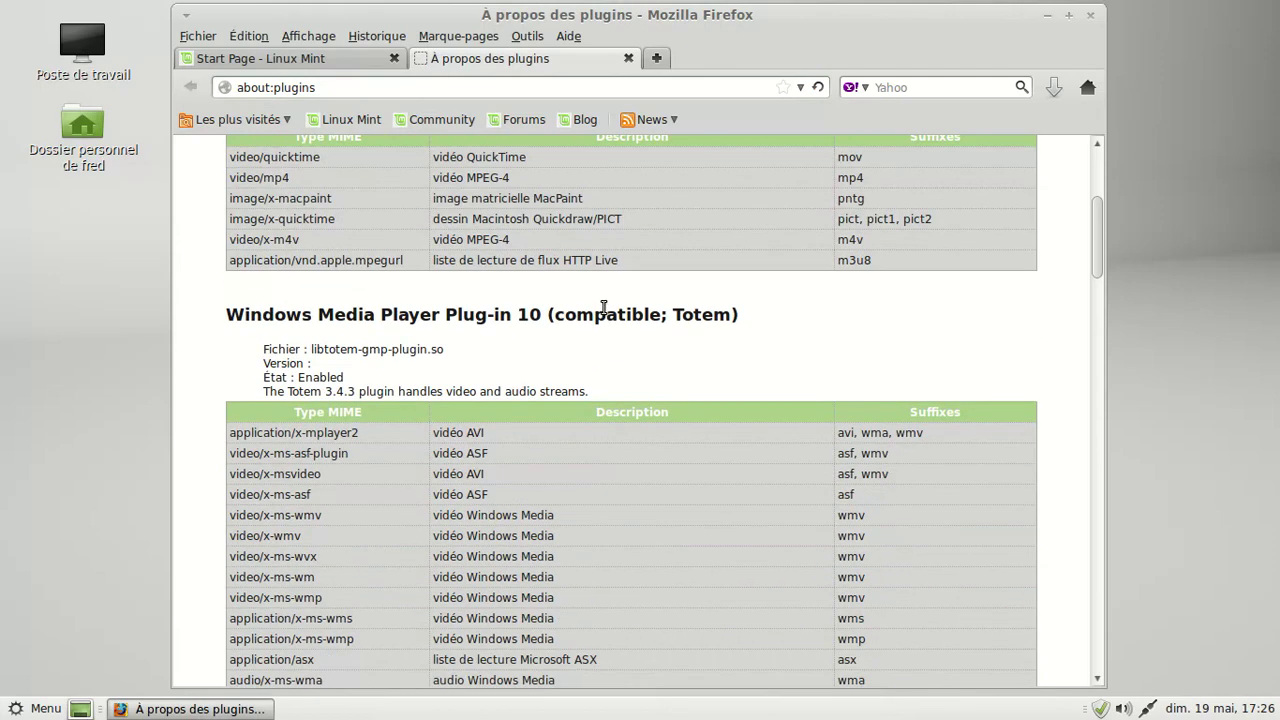
scroll(599, 305, down, 10)
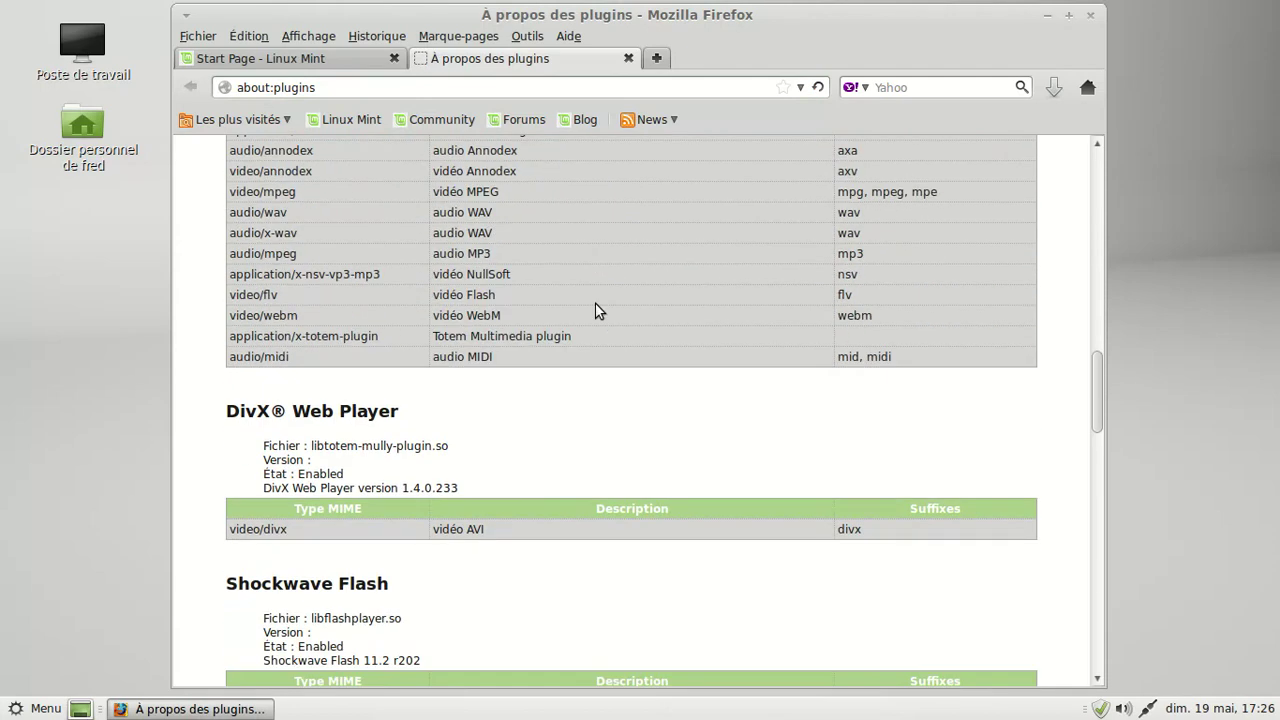
scroll(598, 307, down, 15)
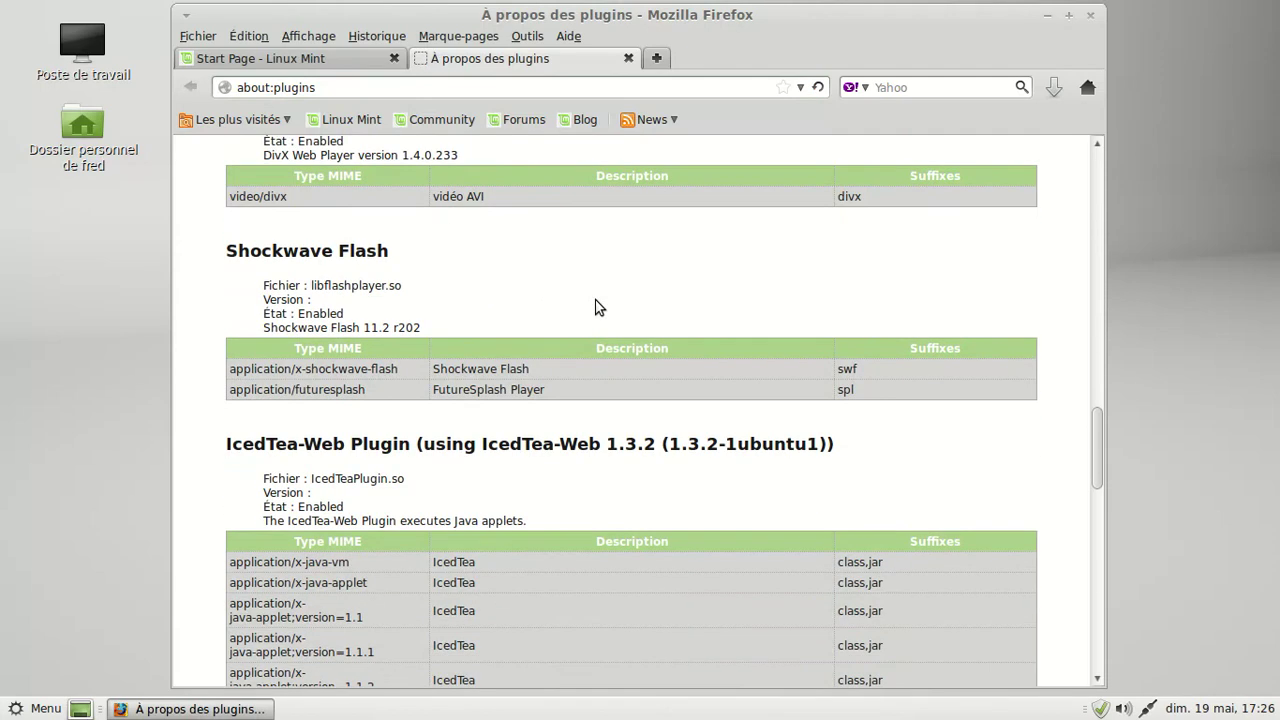
scroll(595, 299, down, 5)
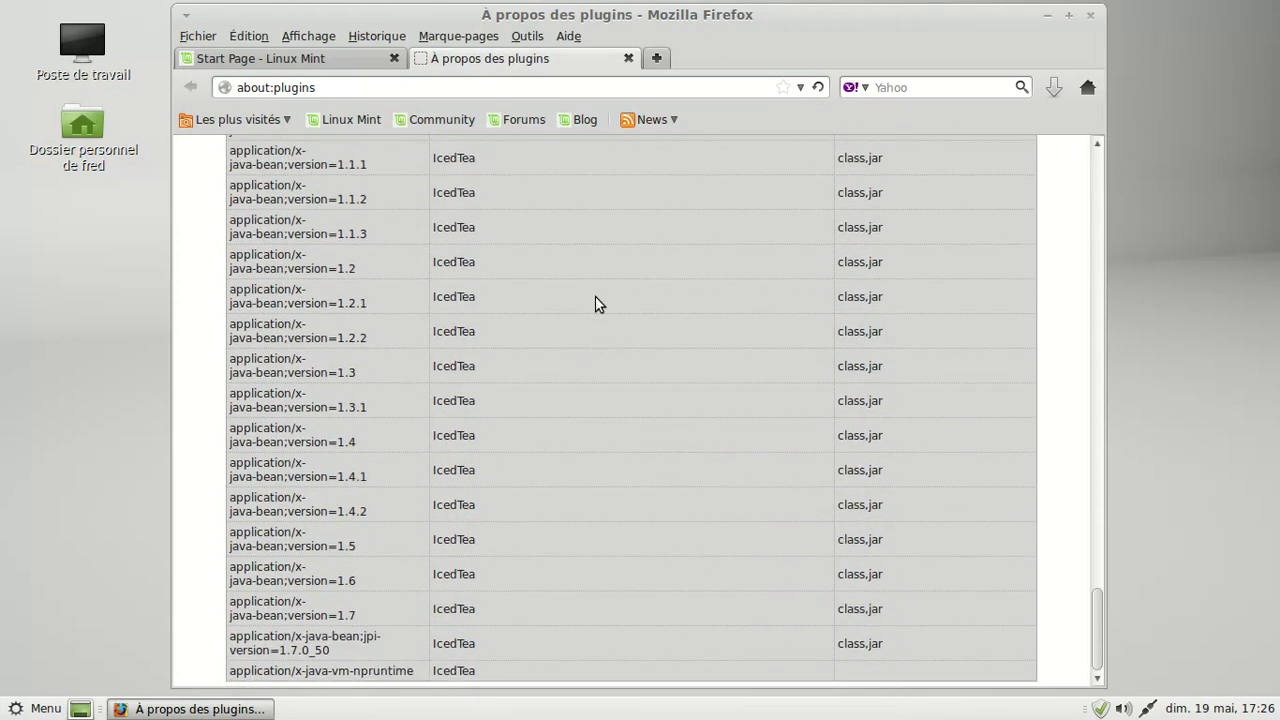
click(631, 58)
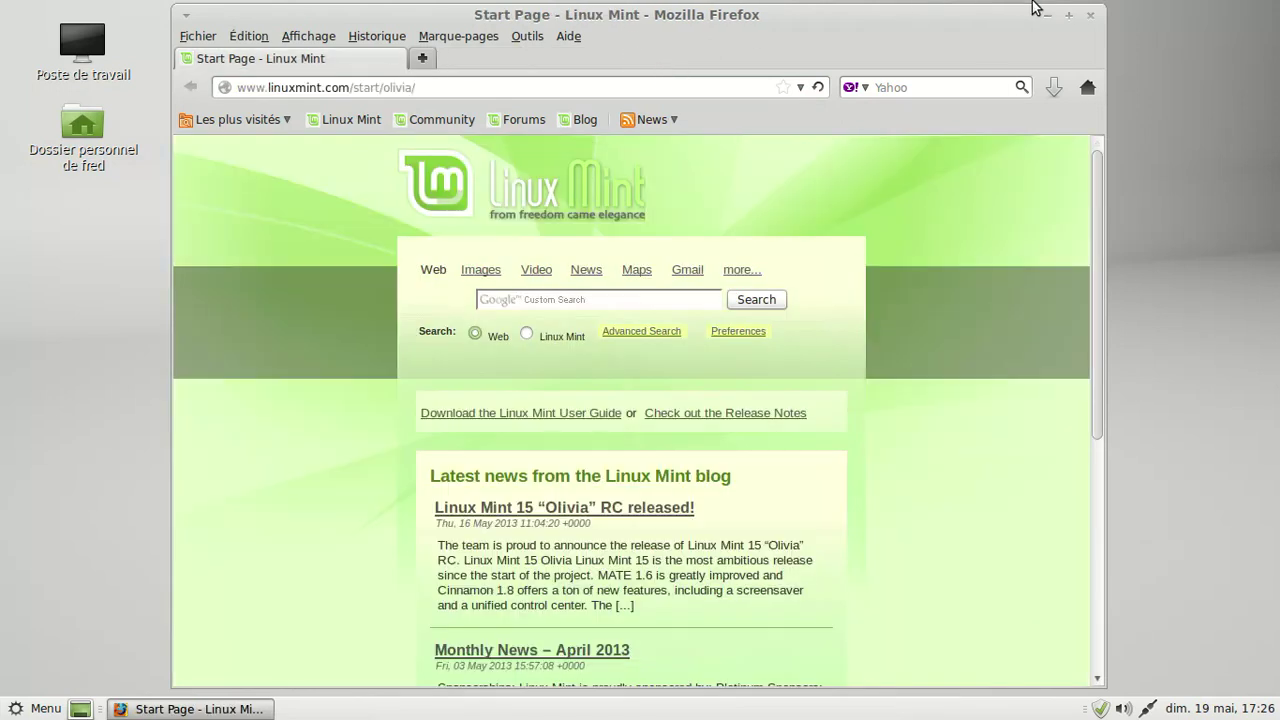
click(1090, 17)
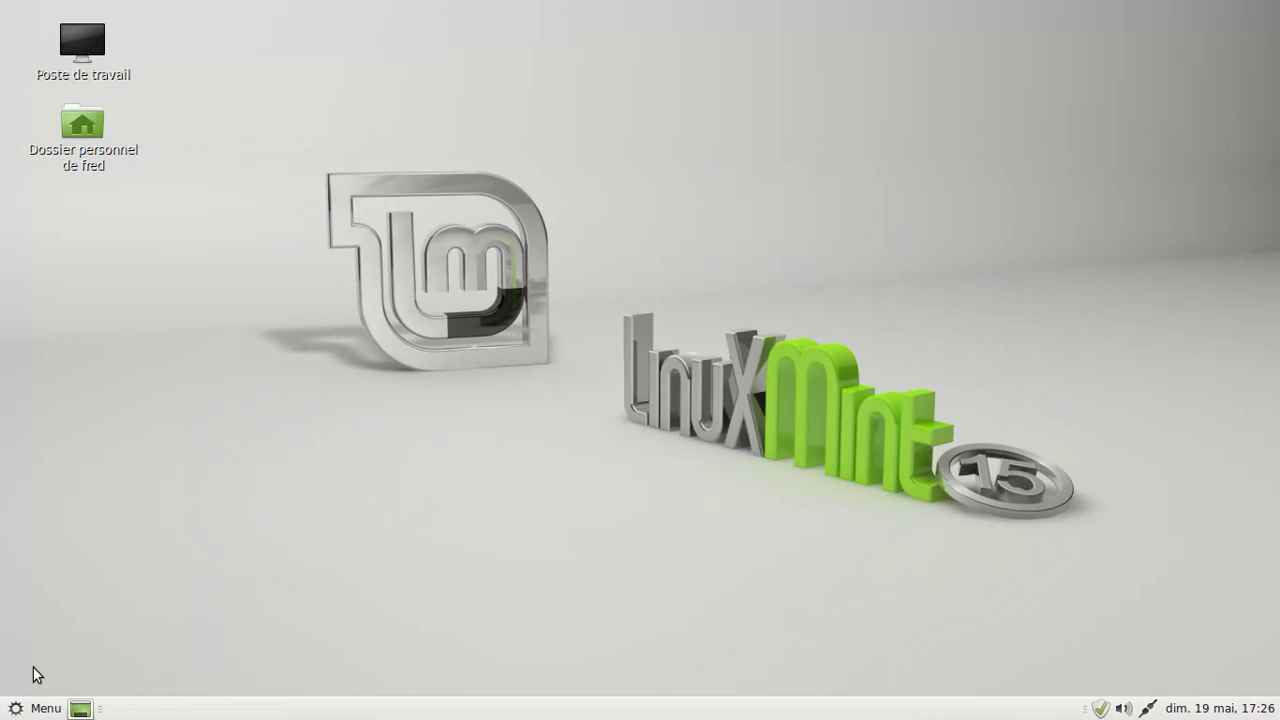
- Open Paramètres du bureau from the Menu's Préférences list
click(36, 707)
mouse_move(249, 580)
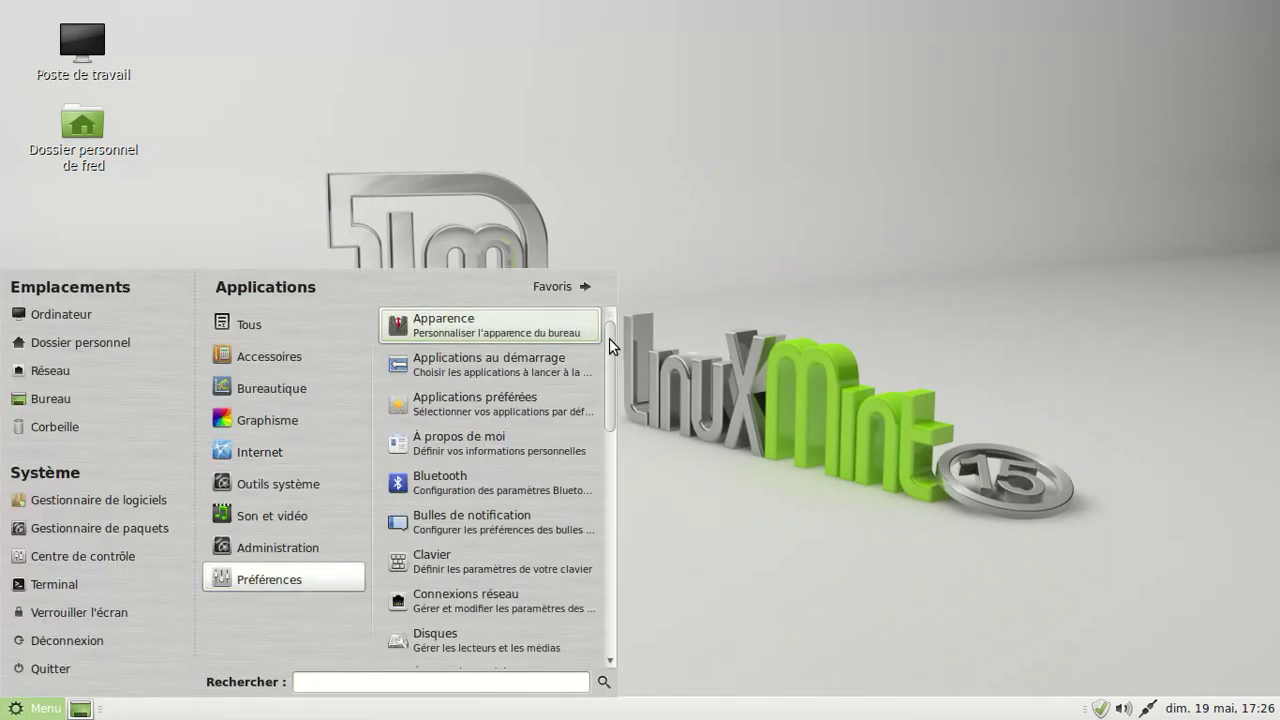
scroll(585, 610, down, 5)
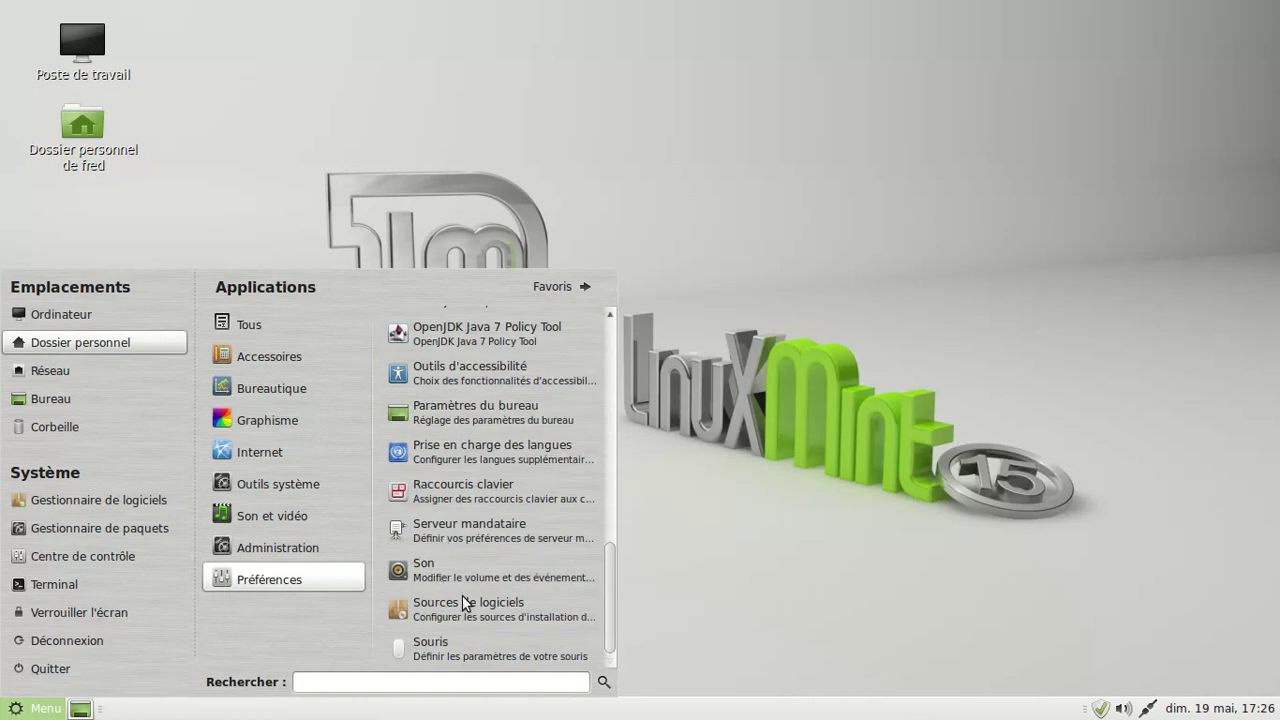
scroll(486, 425, up, 5)
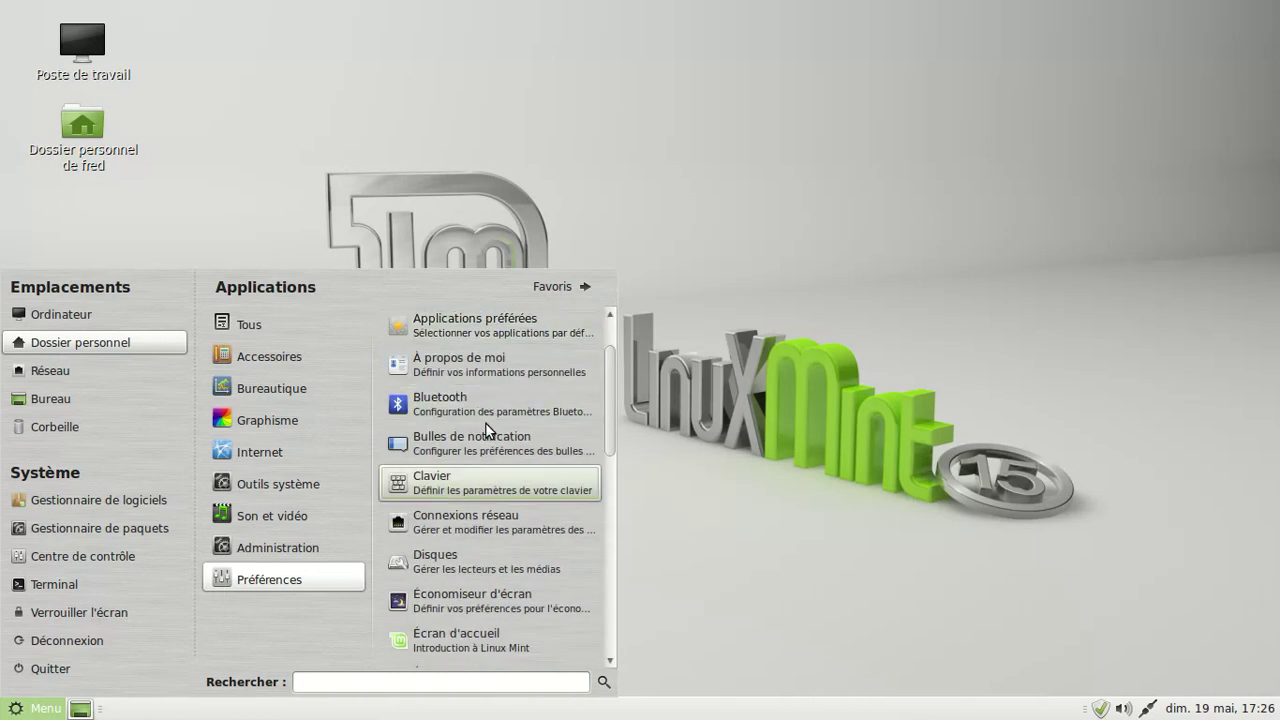
scroll(487, 520, down, 1)
scroll(487, 568, down, 1)
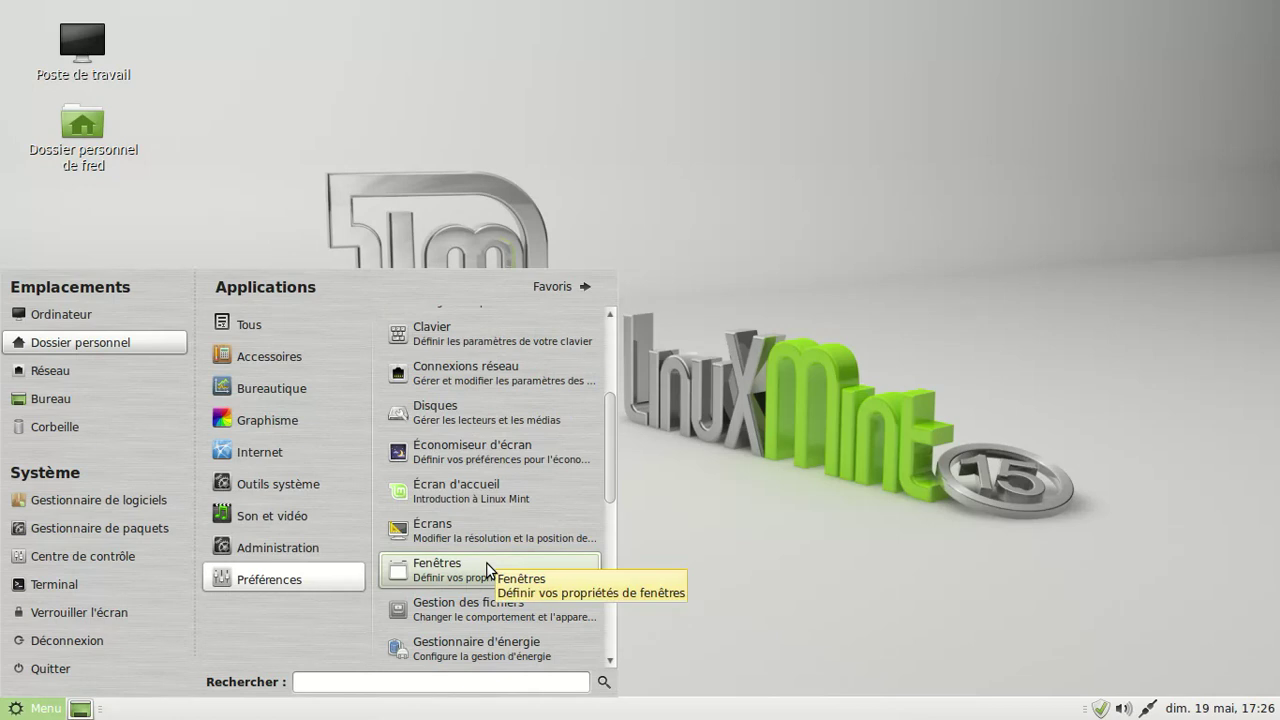
scroll(487, 568, down, 8)
scroll(486, 562, down, 1)
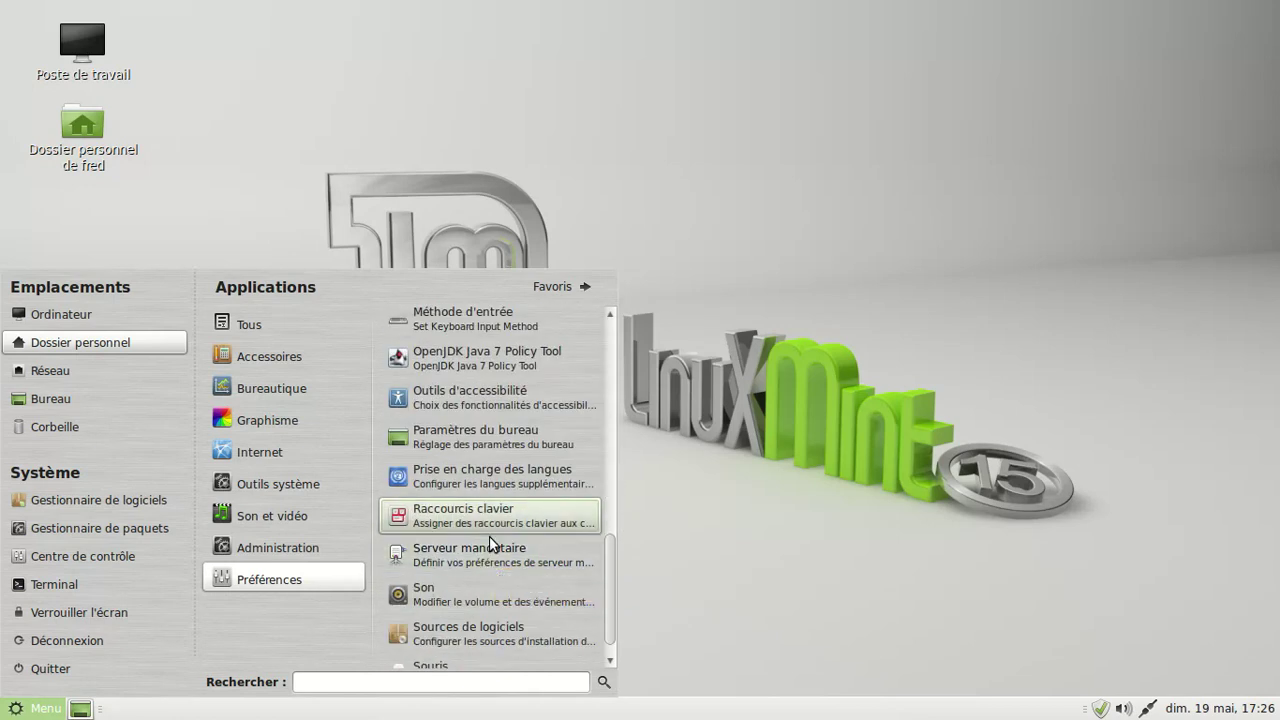
click(520, 448)
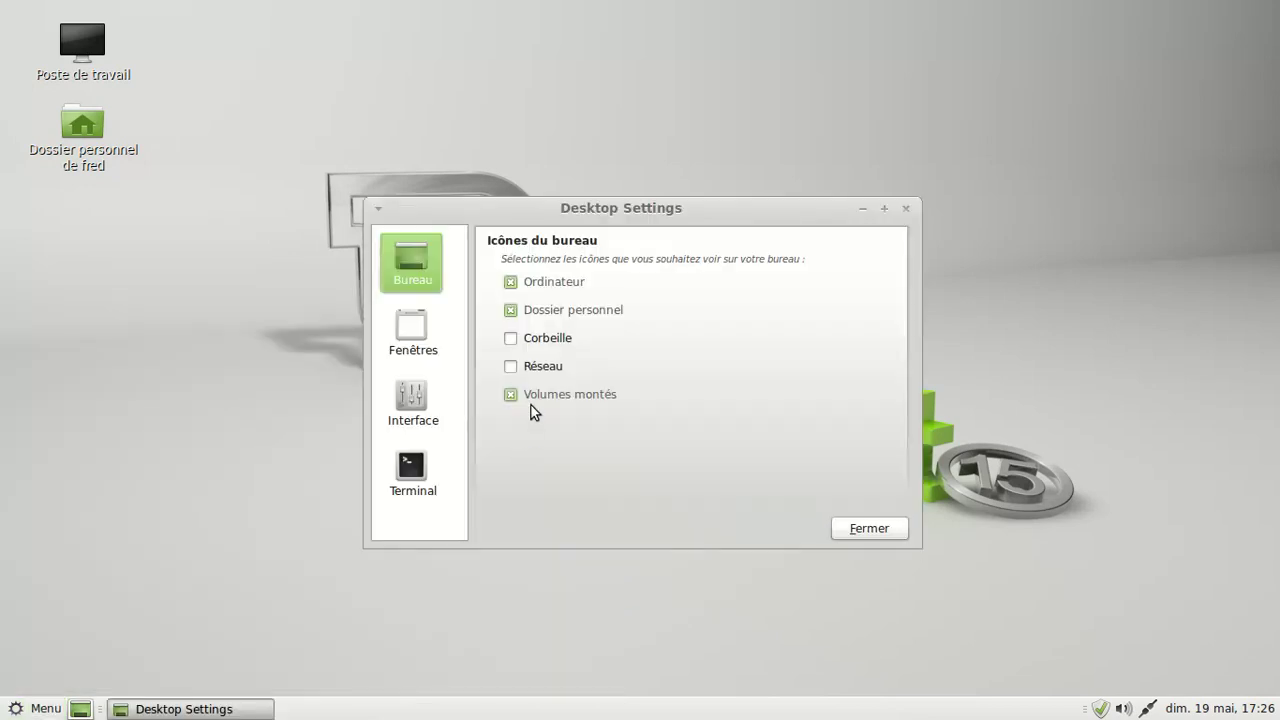
- Show the Corbeille icon, hide Réseau, and enable terminal fortune cookies, then close Desktop Settings
click(510, 340)
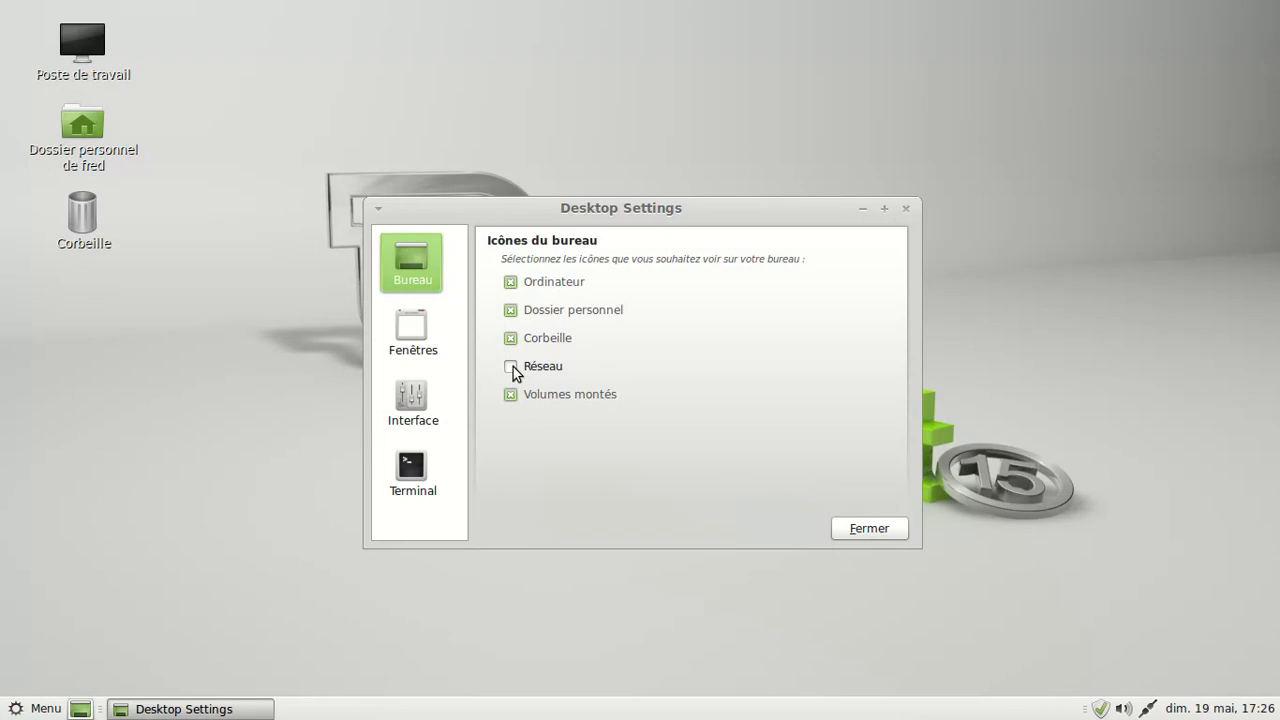
click(511, 366)
click(437, 465)
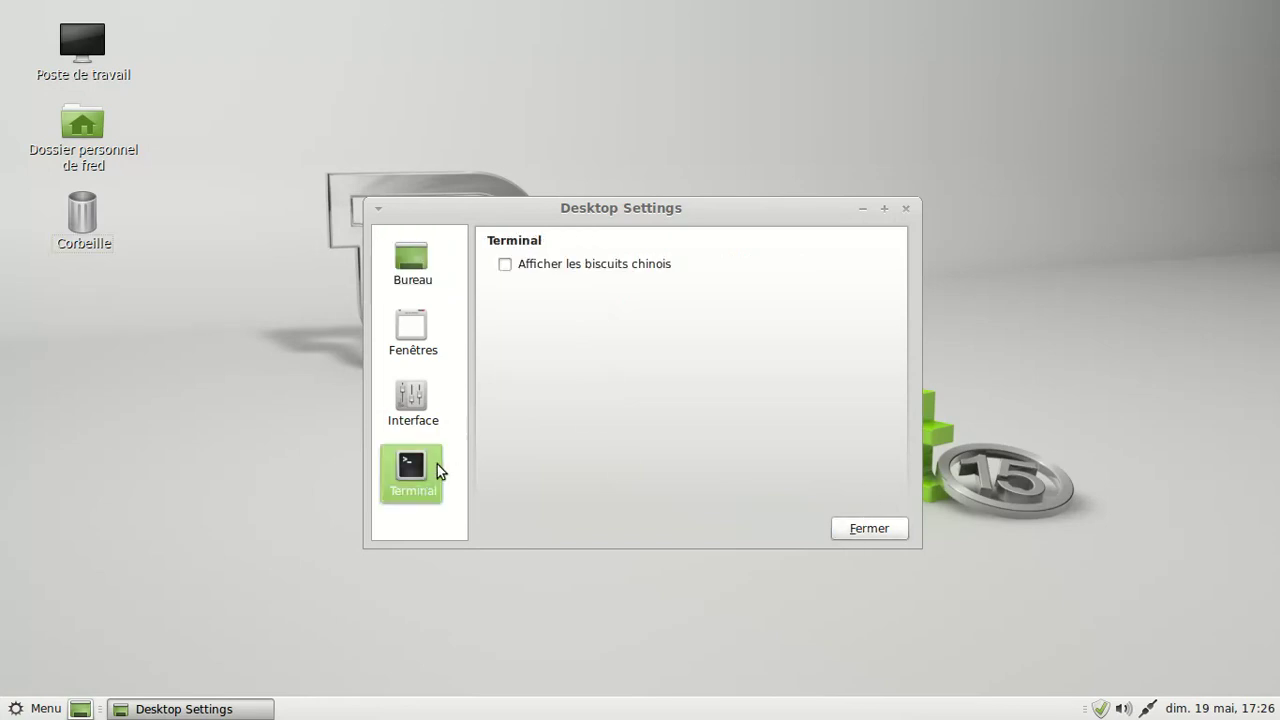
click(510, 269)
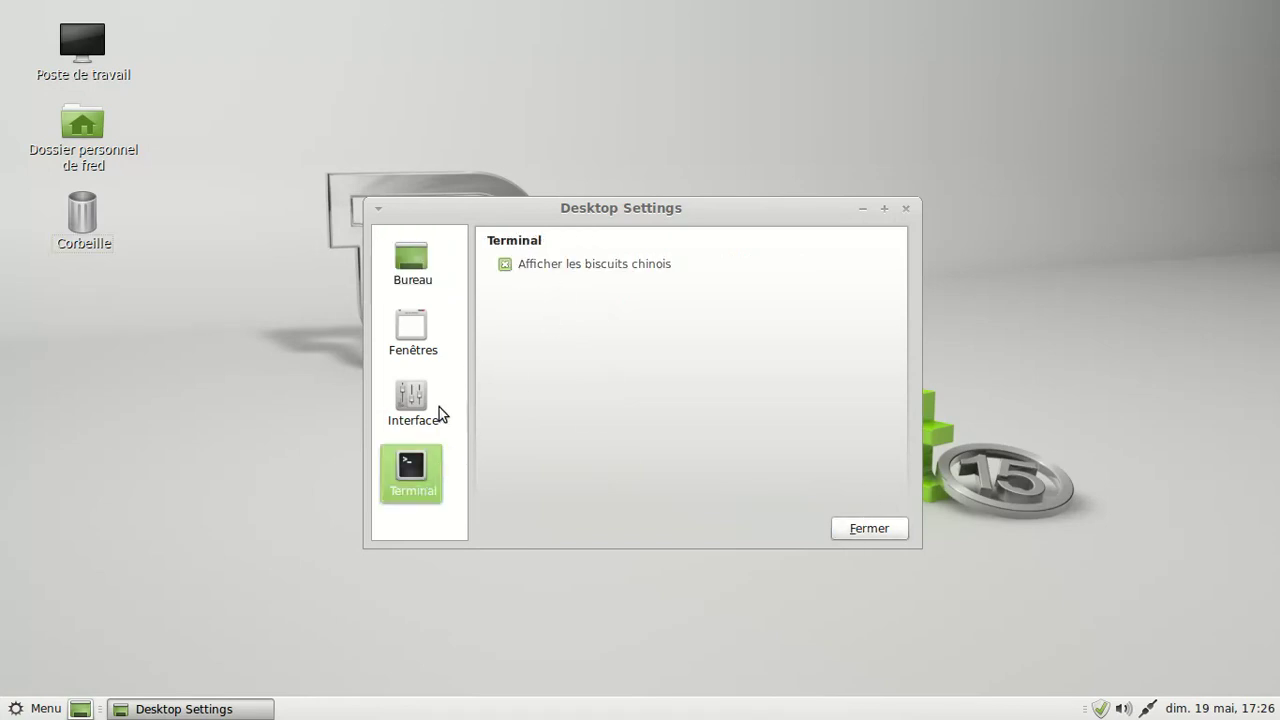
click(877, 528)
click(42, 707)
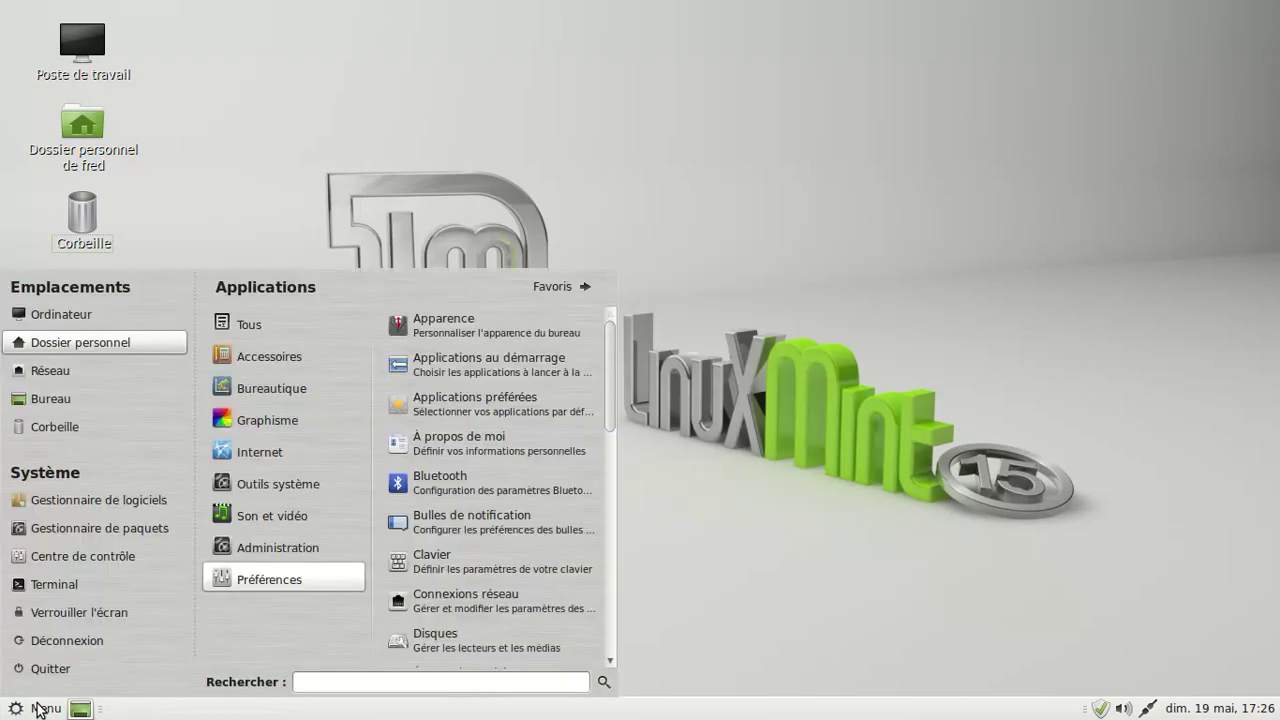
- Launch MATE Terminal from Outils système and move its window toward the screen centre
click(265, 448)
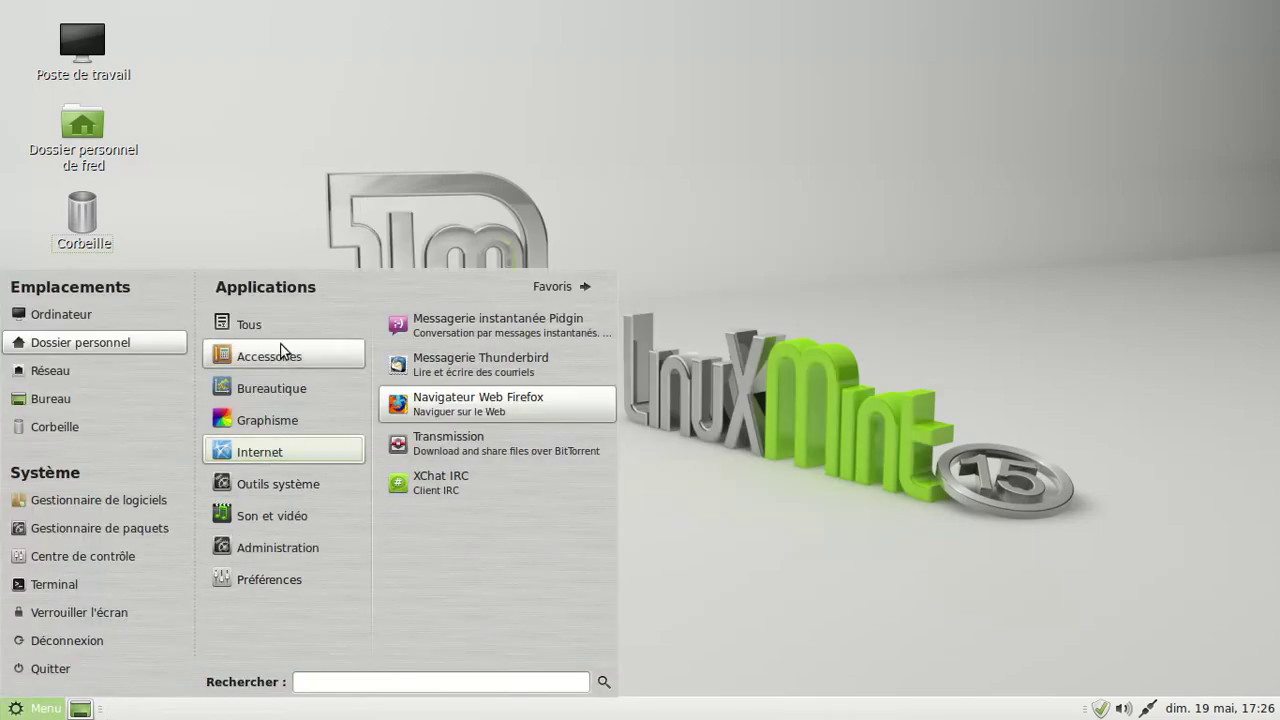
mouse_move(278, 360)
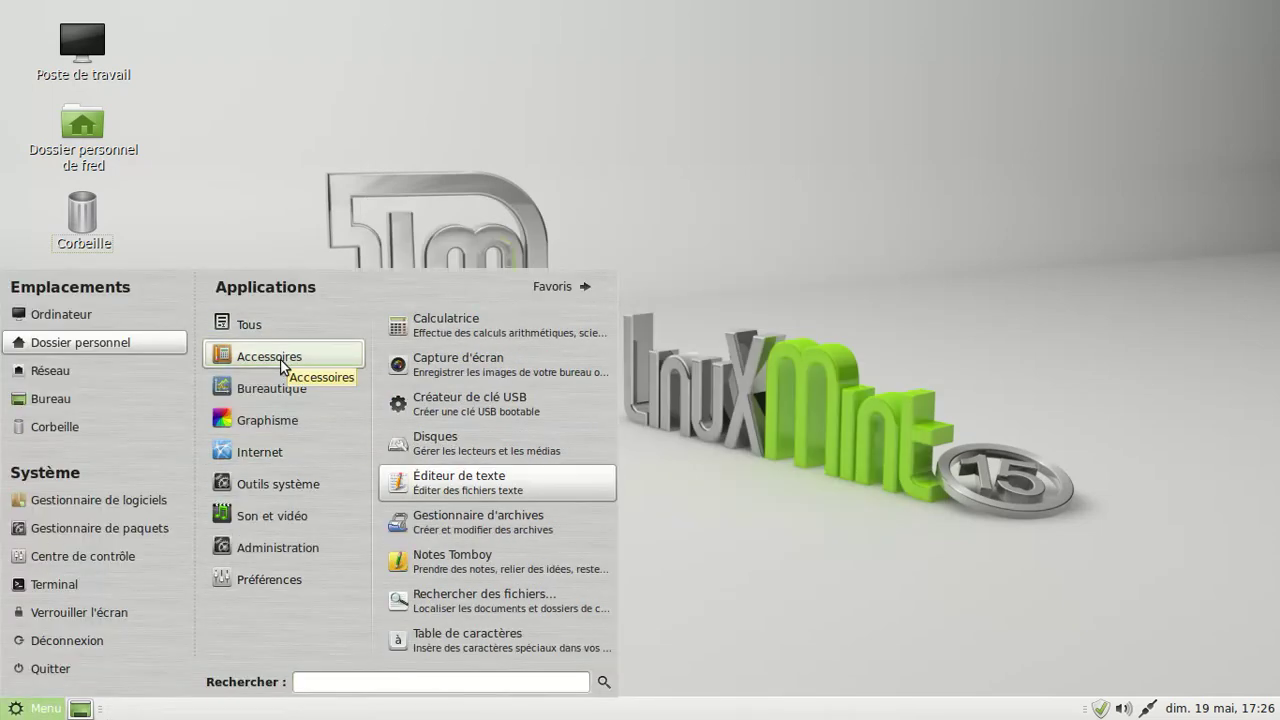
mouse_move(270, 484)
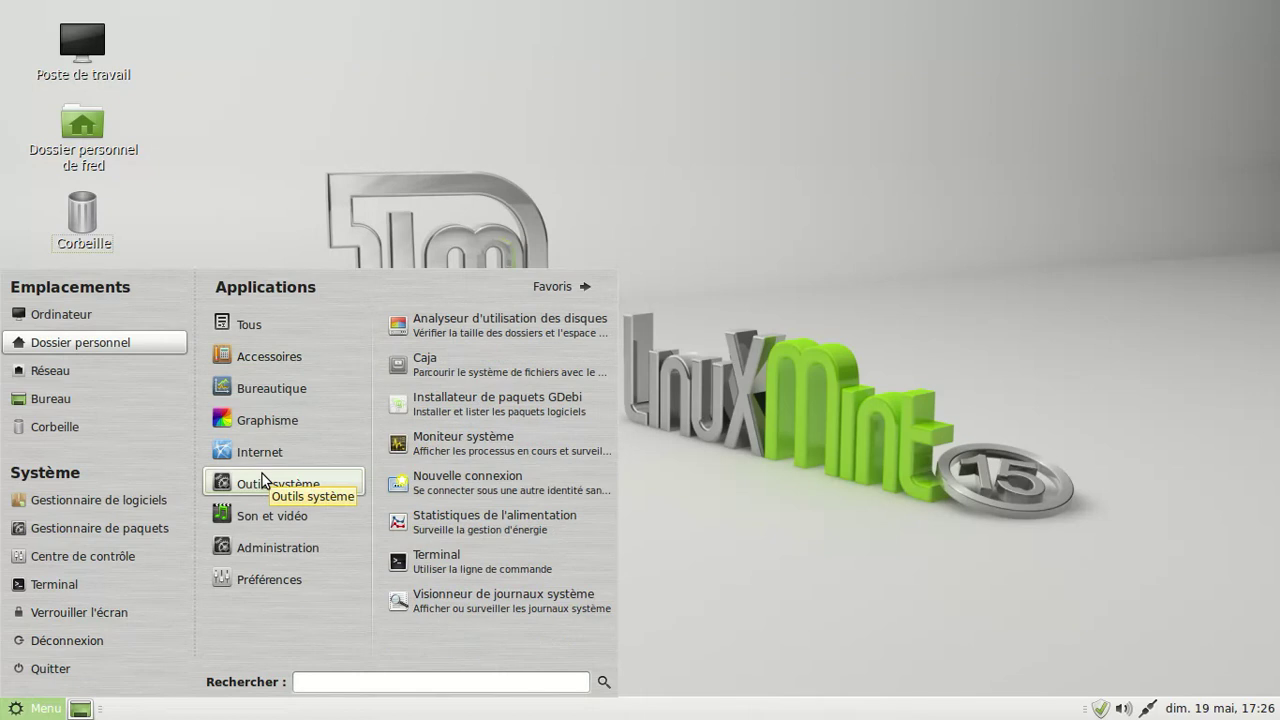
click(485, 568)
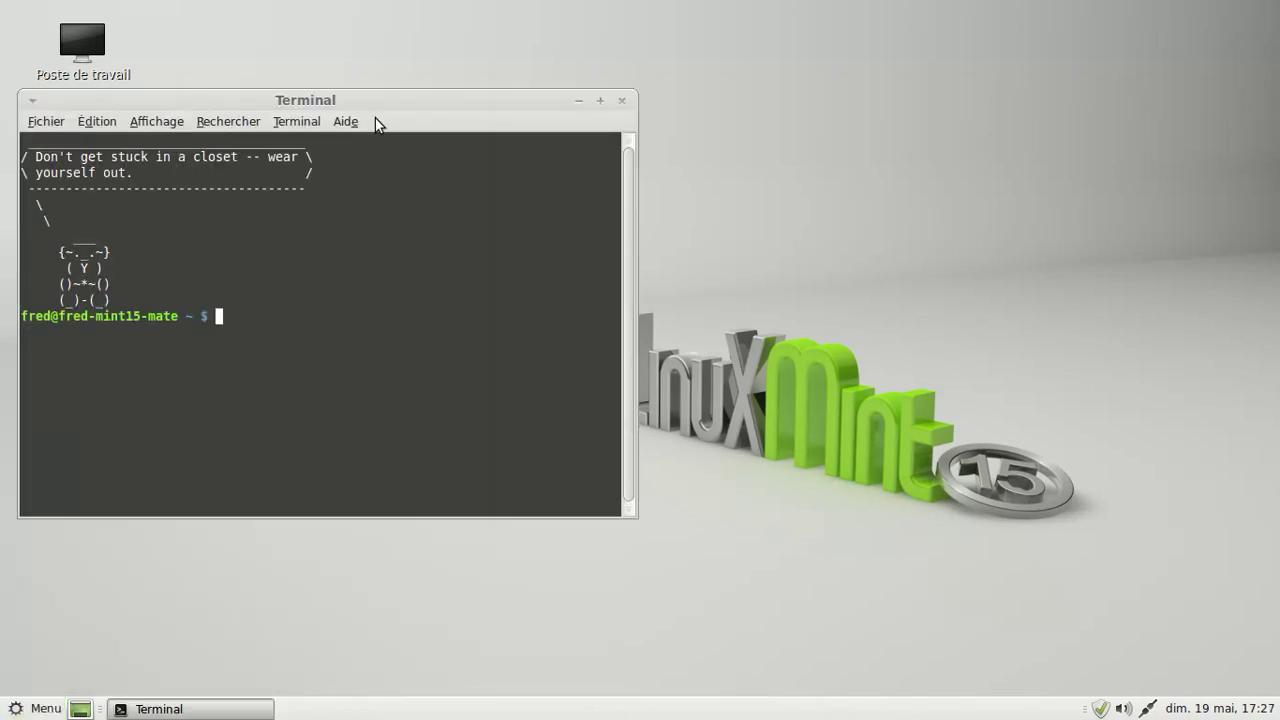
drag(370, 103, 545, 106)
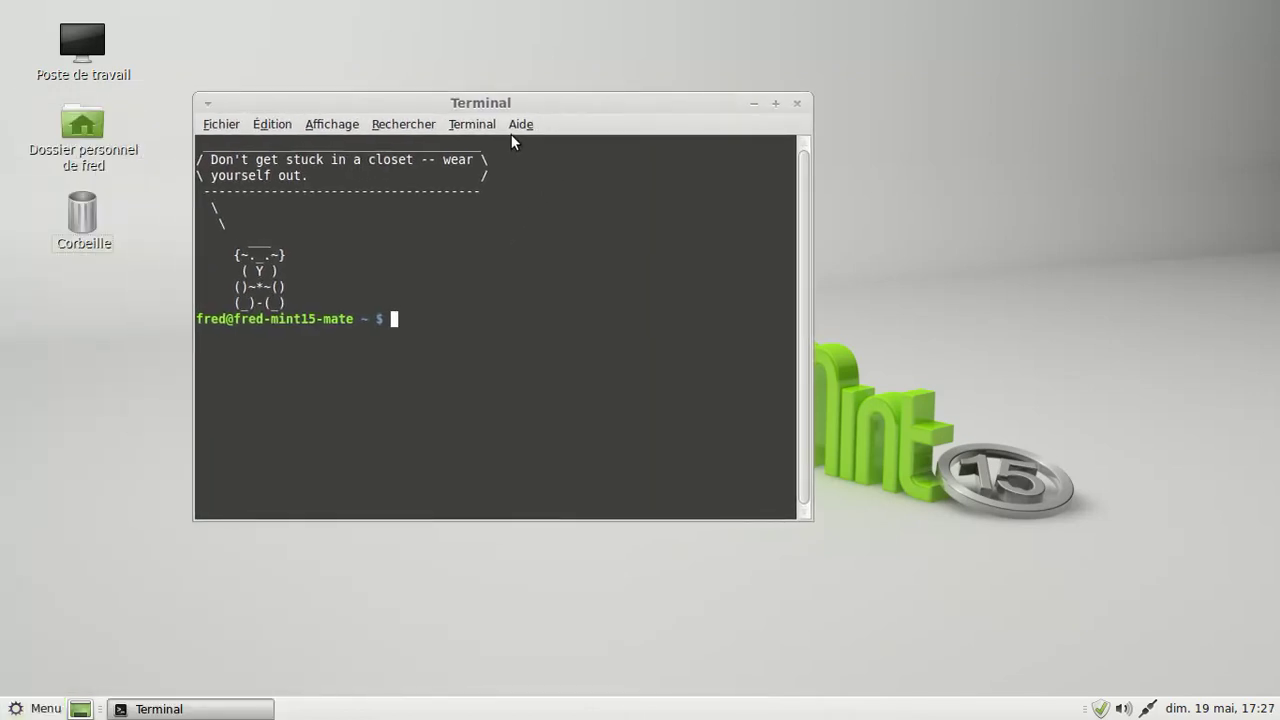
- View the terminal's About information, then close it and the terminal
click(521, 125)
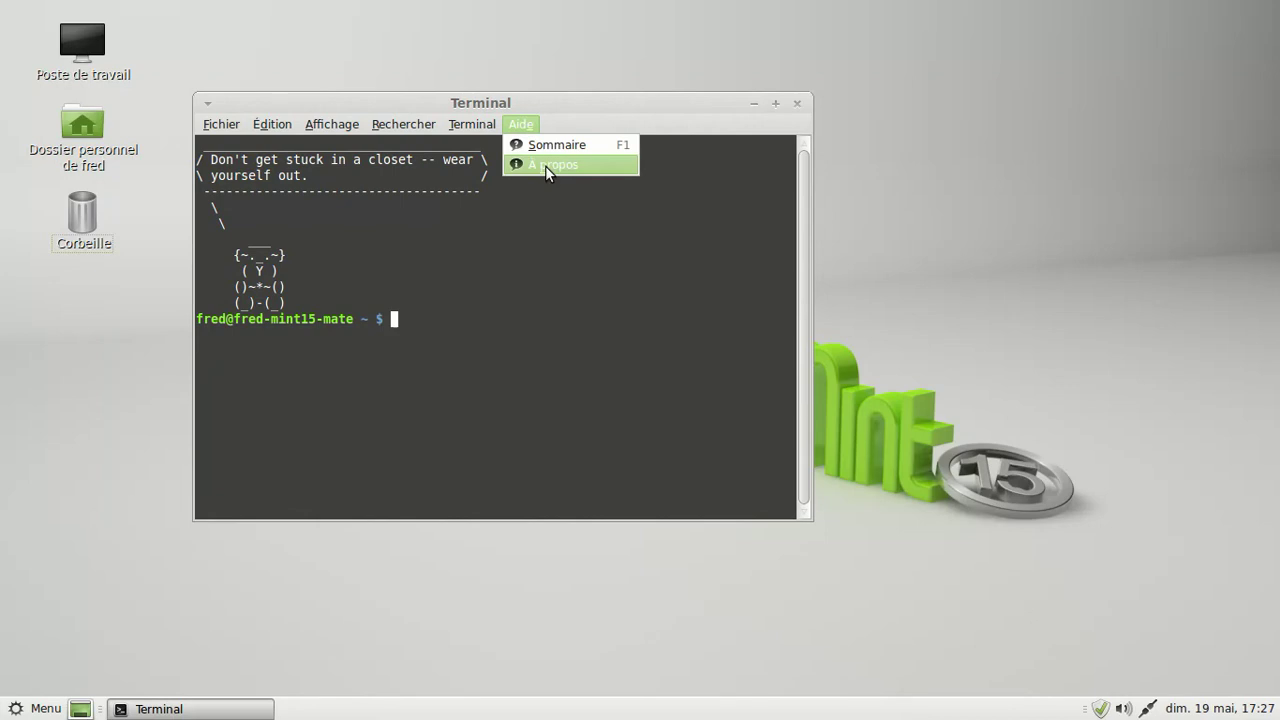
click(545, 166)
click(609, 445)
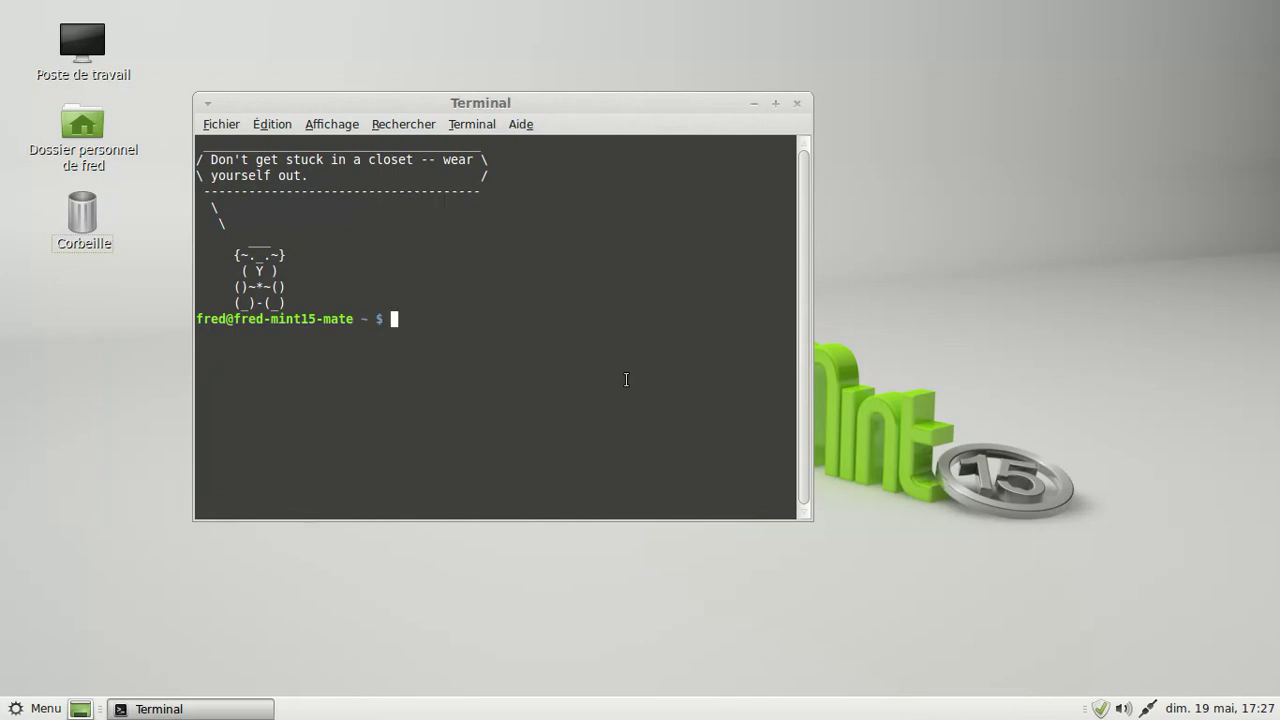
click(797, 103)
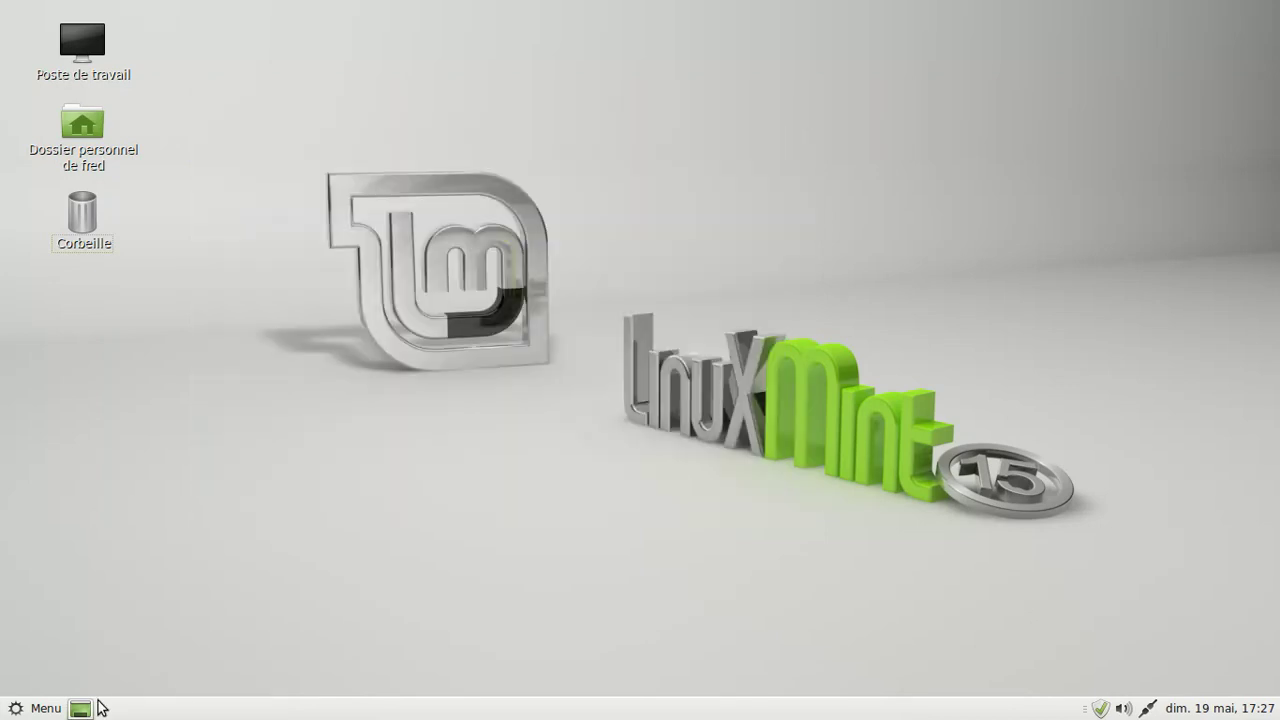
- Shut down Linux Mint via Quitter > Éteindre and exit VirtualBox full-screen with Ctrl+F
click(45, 708)
click(153, 682)
click(784, 434)
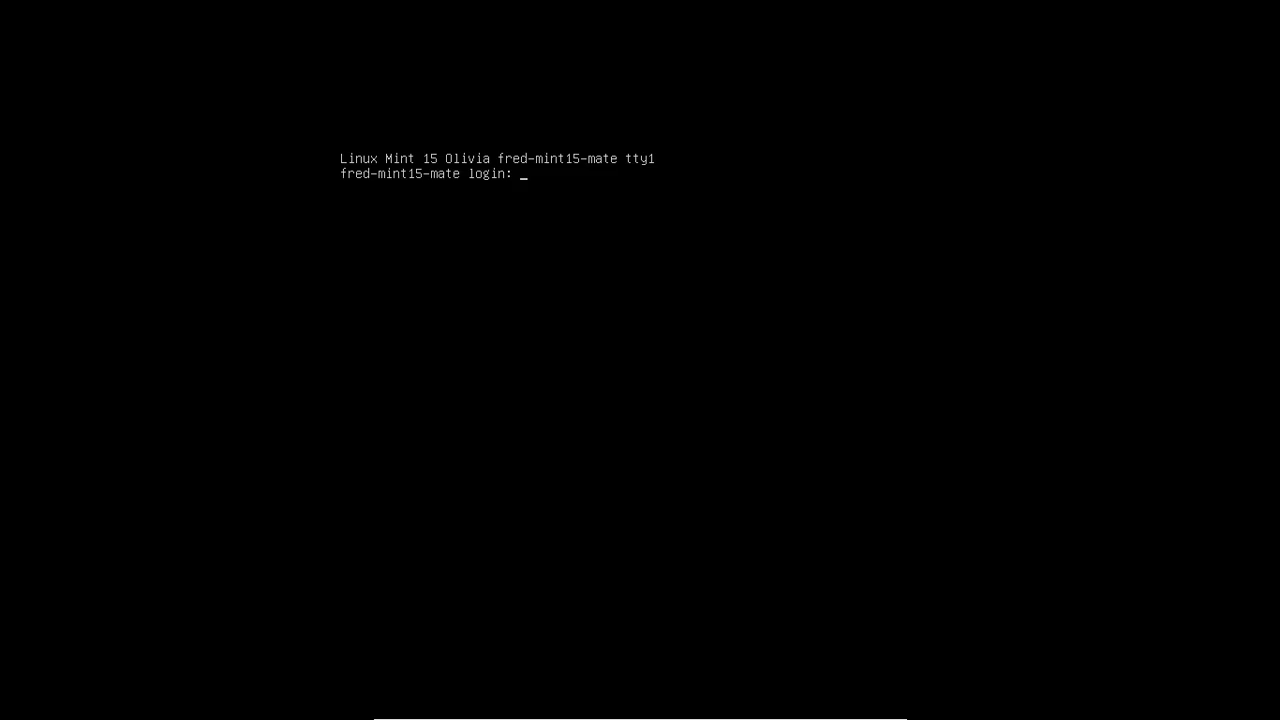
key(ctrl+f)
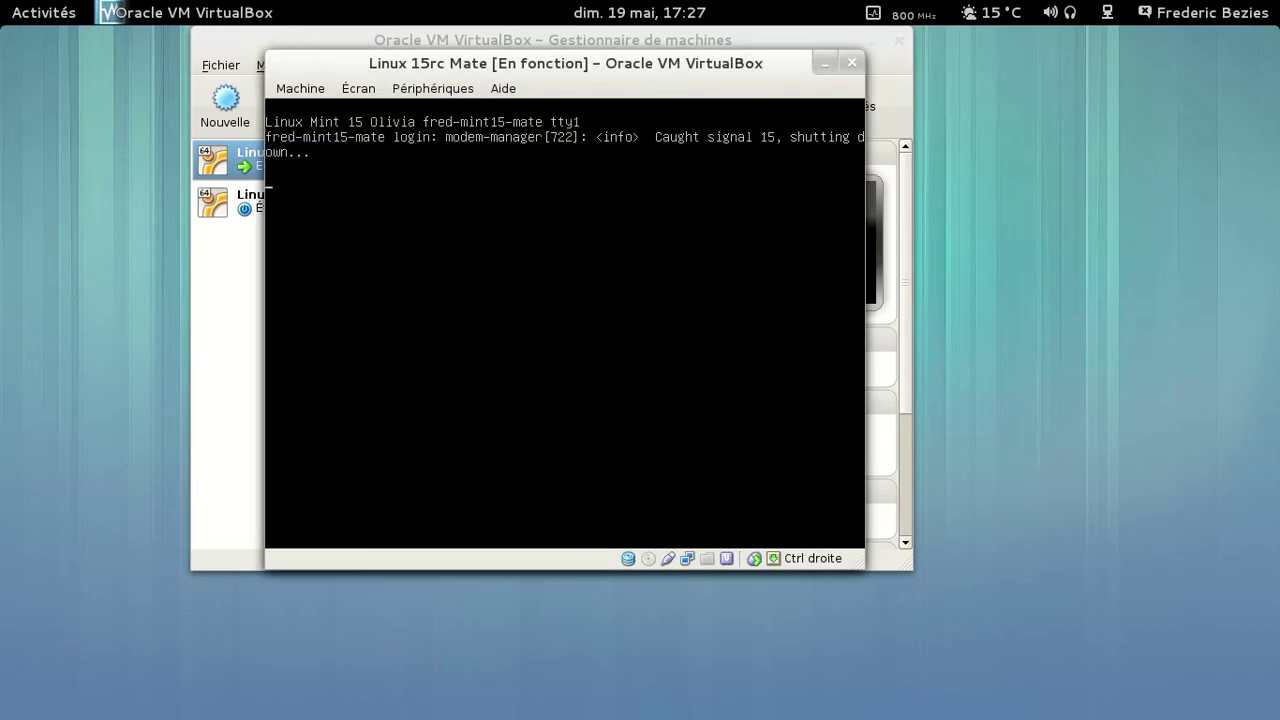